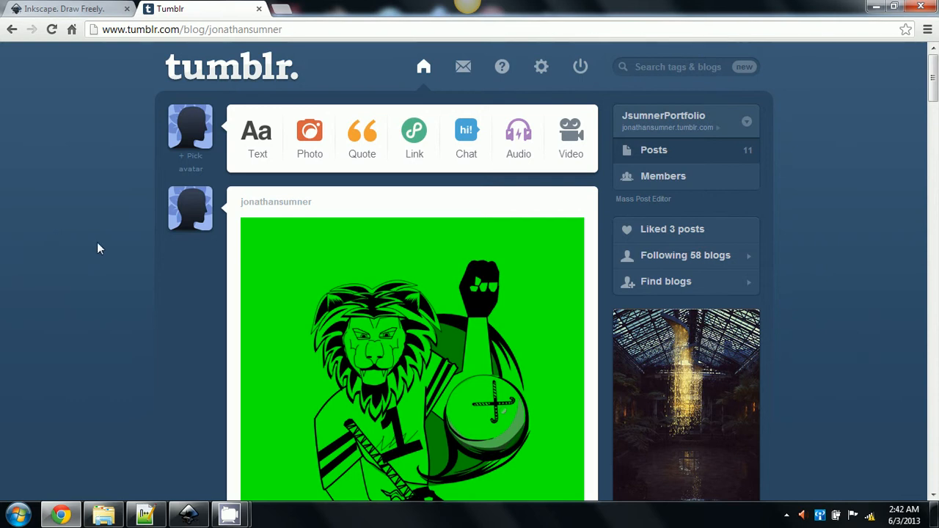
Examine the green lion hockey player artwork in the blog's first post, including in its enlarged view.
{"action": "scroll", "coordinate": [97, 248], "scroll_direction": "down", "scroll_amount": 1}
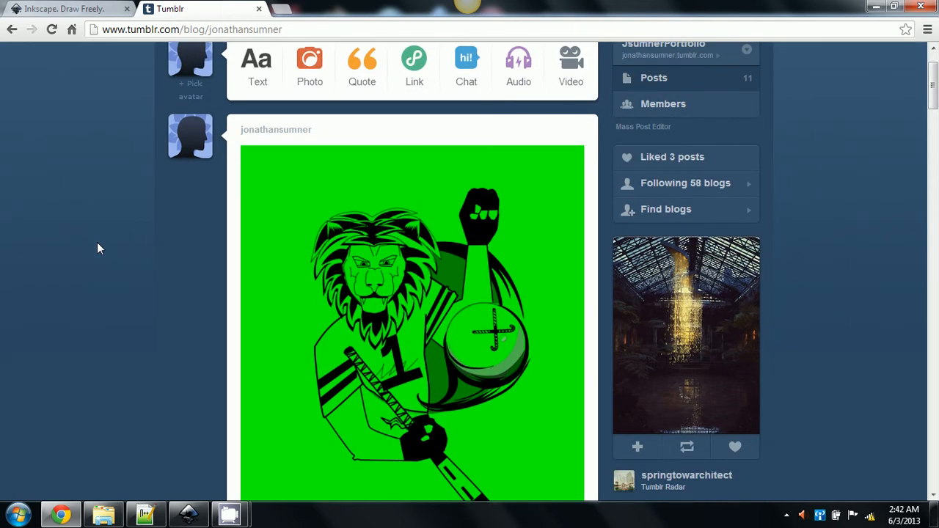
{"action": "scroll", "coordinate": [99, 249], "scroll_direction": "down", "scroll_amount": 2}
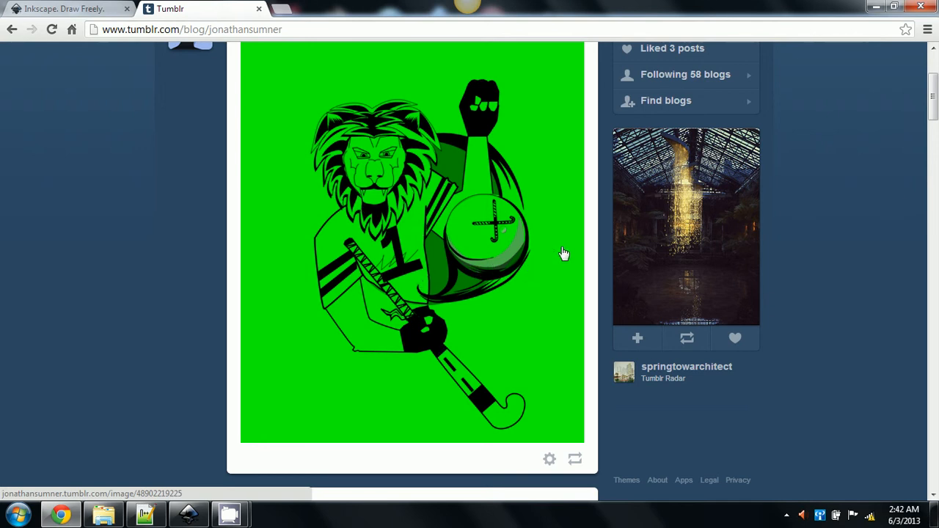
{"action": "scroll", "coordinate": [536, 362], "scroll_direction": "up", "scroll_amount": 2}
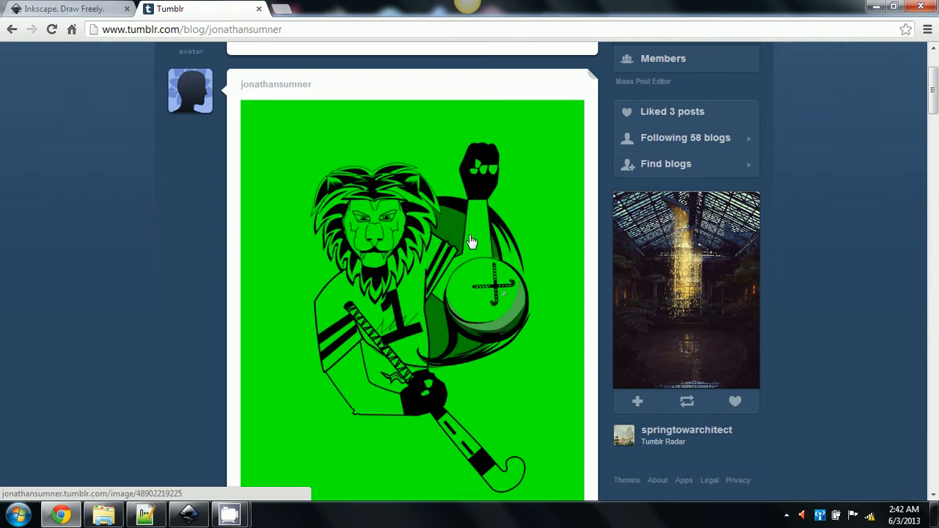
{"action": "left_click", "coordinate": [470, 260]}
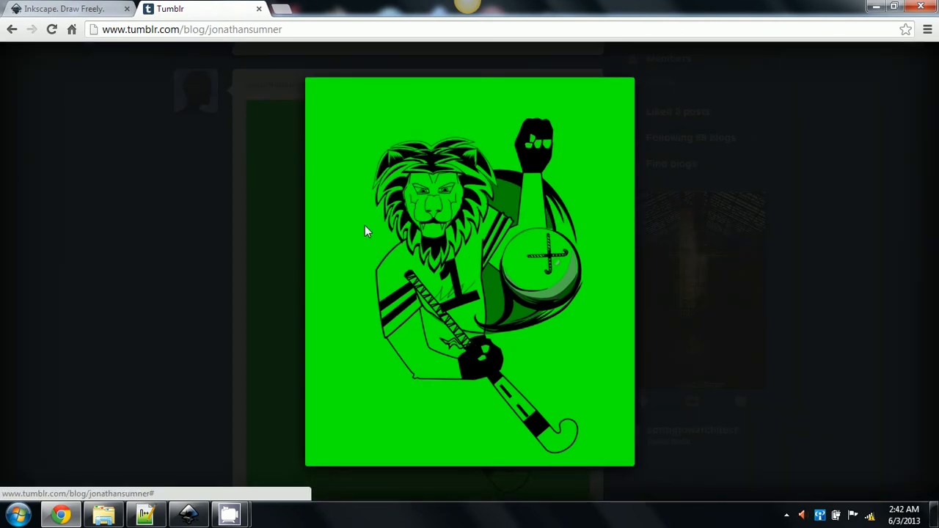
{"action": "left_click", "coordinate": [197, 240]}
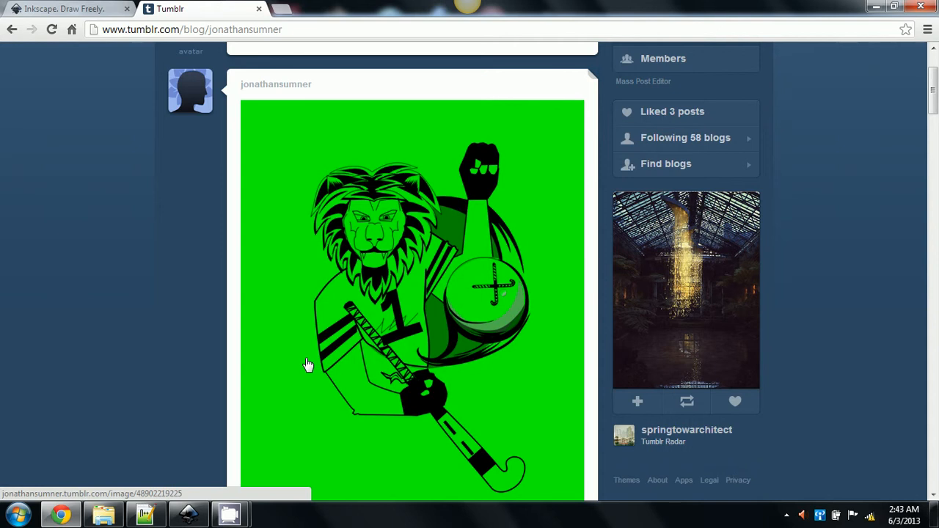
Examine the two Focus No Limits logos further down the blog, enlarging the image and closing it again.
{"action": "scroll", "coordinate": [309, 365], "scroll_direction": "down", "scroll_amount": 5}
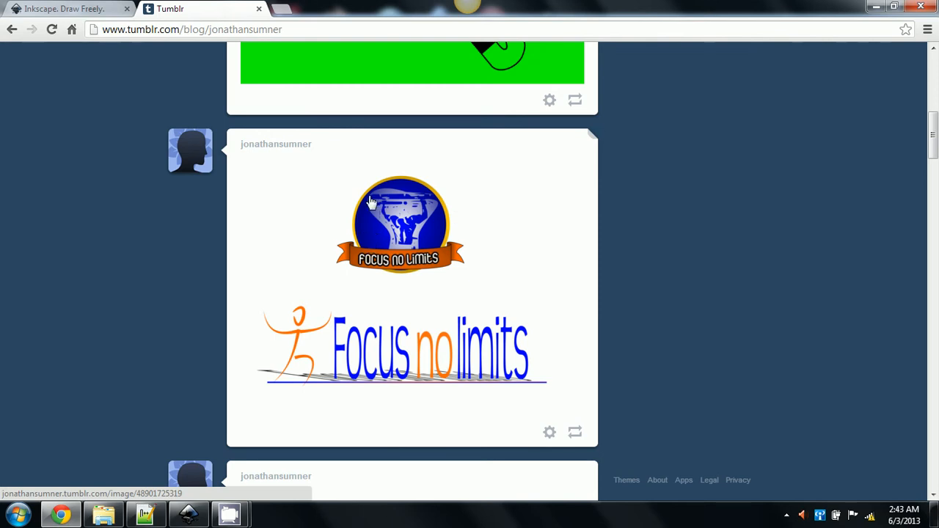
{"action": "scroll", "coordinate": [388, 319], "scroll_direction": "down", "scroll_amount": 1}
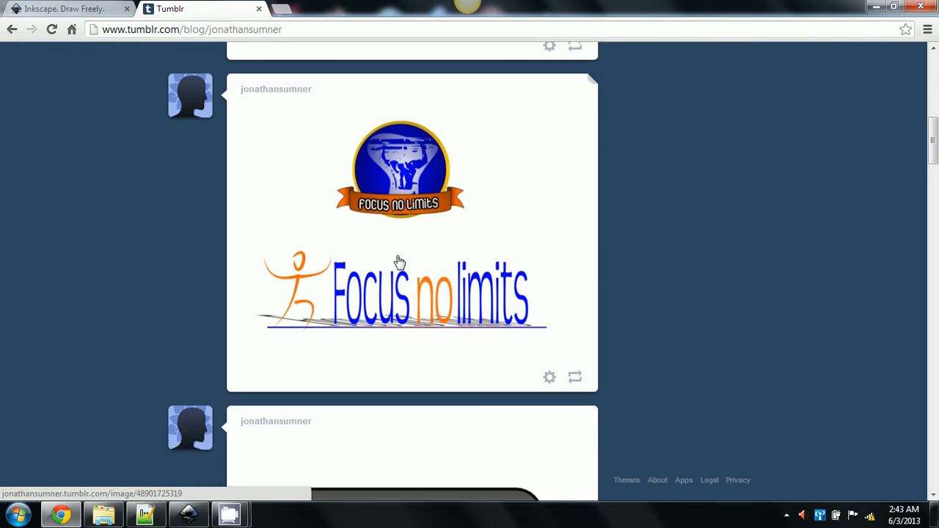
{"action": "scroll", "coordinate": [383, 245], "scroll_direction": "down", "scroll_amount": 1}
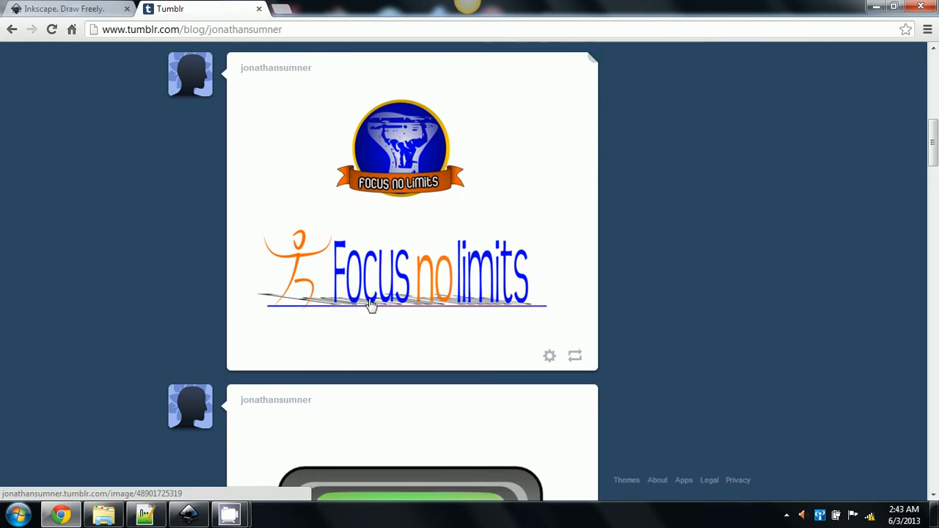
{"action": "left_click", "coordinate": [492, 286]}
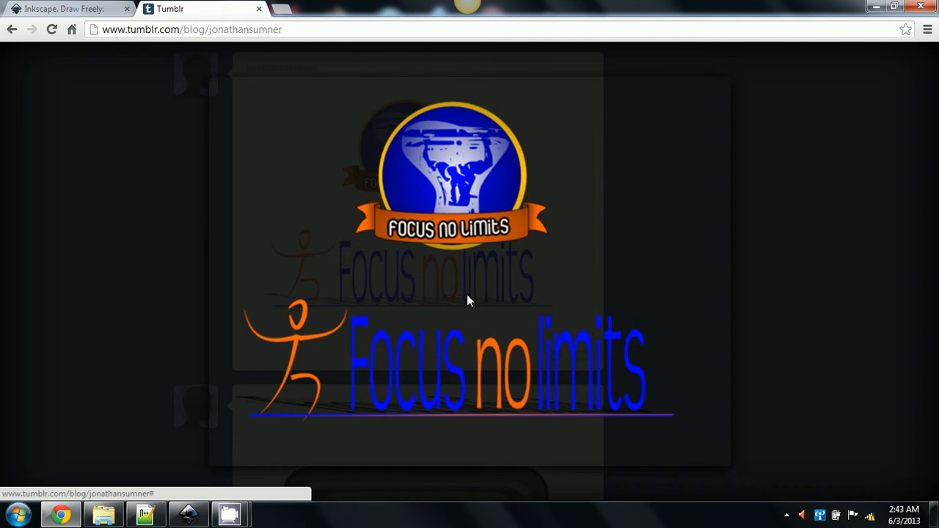
{"action": "left_click", "coordinate": [170, 323]}
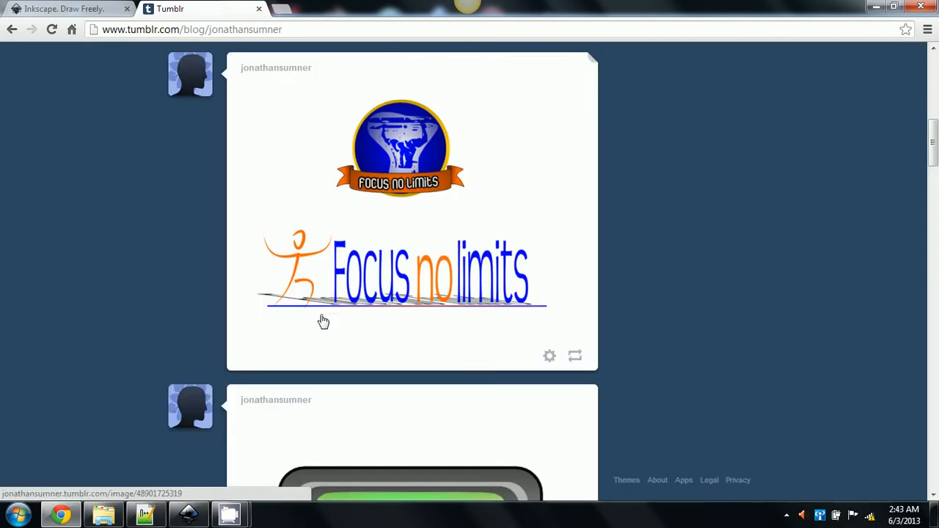
Look at the green glossy CLICK ME button design in the next blog post.
{"action": "scroll", "coordinate": [323, 321], "scroll_direction": "down", "scroll_amount": 3}
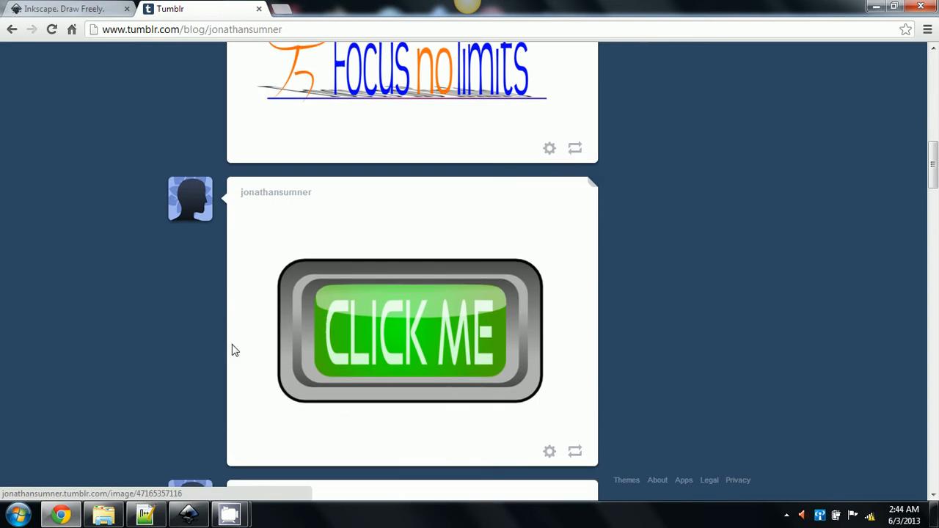
{"action": "scroll", "coordinate": [234, 351], "scroll_direction": "down", "scroll_amount": 1}
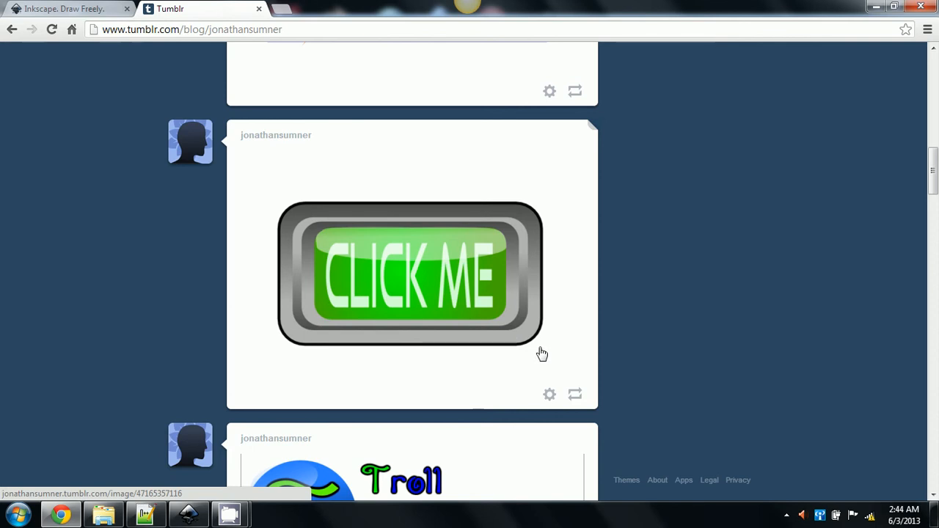
{"action": "scroll", "coordinate": [543, 378], "scroll_direction": "down", "scroll_amount": 3}
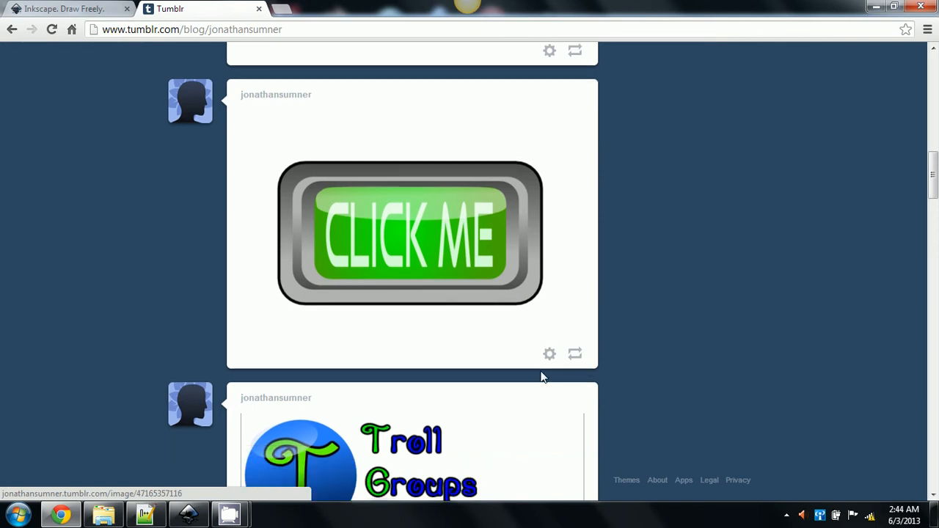
Examine the Troll Groups International logo with its glossy blue sphere and tagline.
{"action": "scroll", "coordinate": [547, 377], "scroll_direction": "down", "scroll_amount": 2}
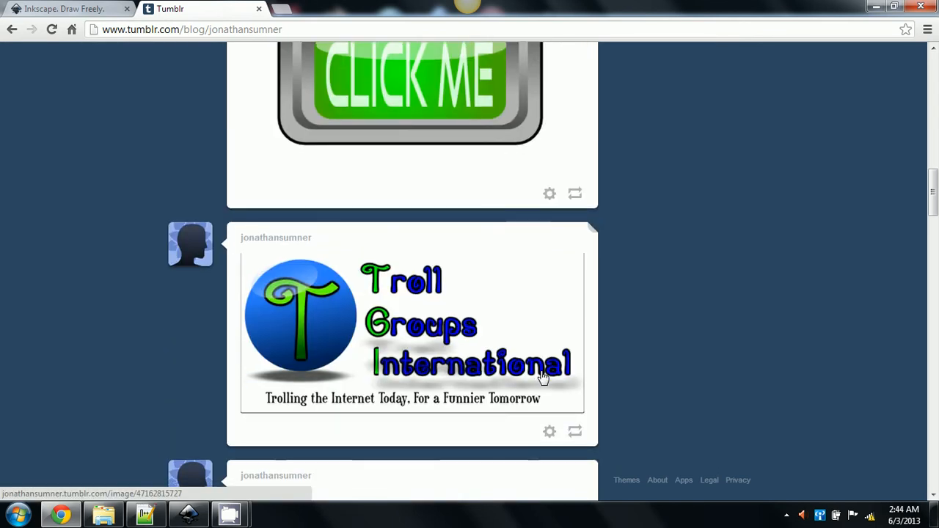
{"action": "scroll", "coordinate": [546, 377], "scroll_direction": "down", "scroll_amount": 2}
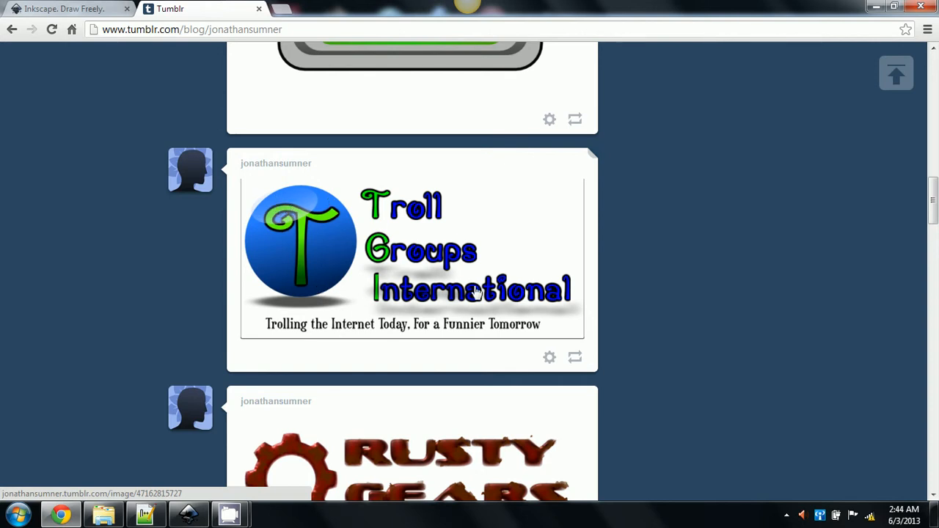
{"action": "scroll", "coordinate": [512, 228], "scroll_direction": "down", "scroll_amount": 1}
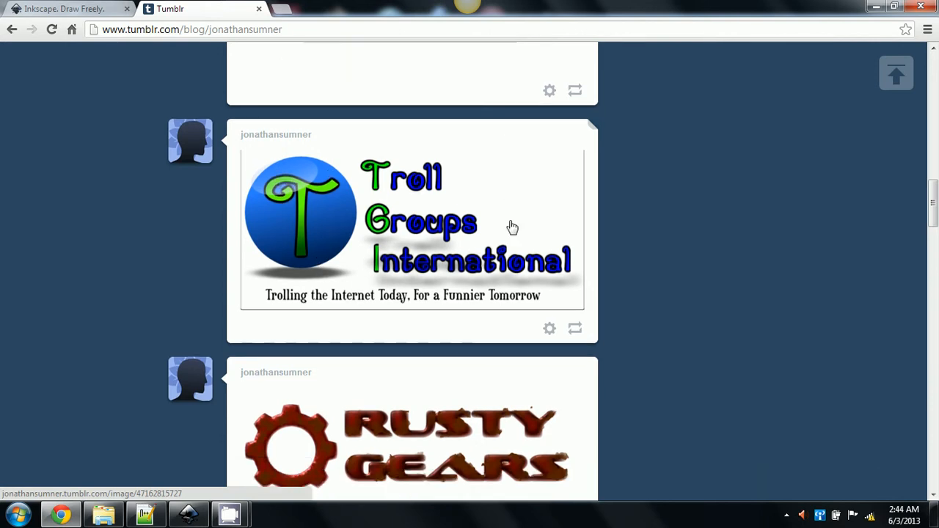
{"action": "scroll", "coordinate": [512, 228], "scroll_direction": "down", "scroll_amount": 1}
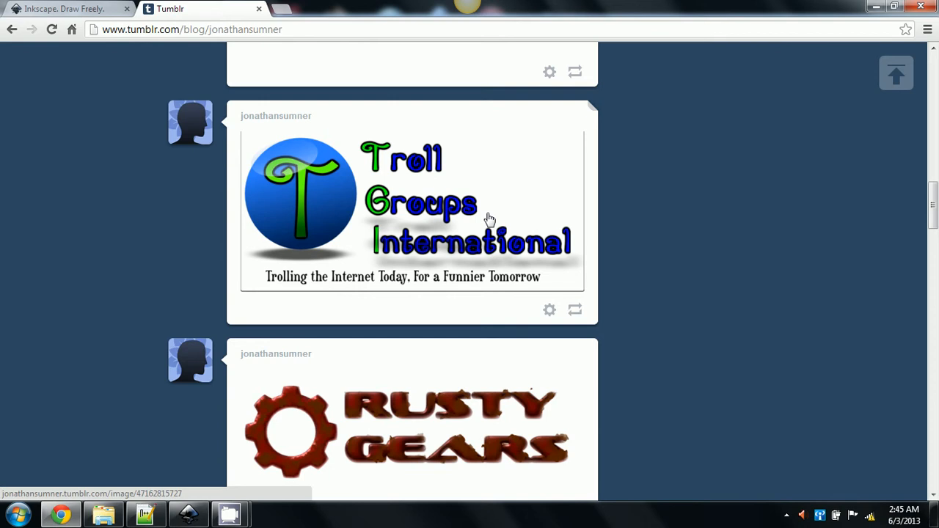
{"action": "scroll", "coordinate": [489, 220], "scroll_direction": "down", "scroll_amount": 1}
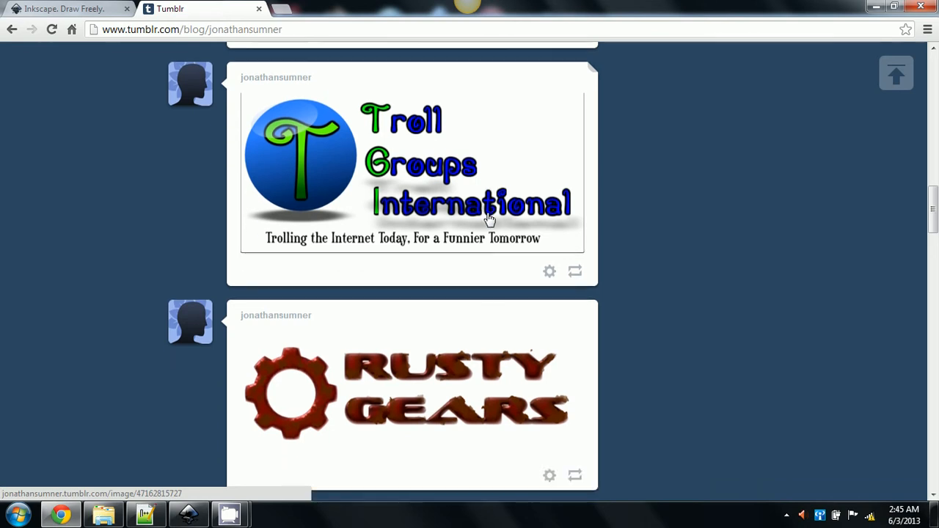
Examine the Rusty Gears logo and the blue abstract line artwork in the post below it.
{"action": "scroll", "coordinate": [490, 219], "scroll_direction": "down", "scroll_amount": 4}
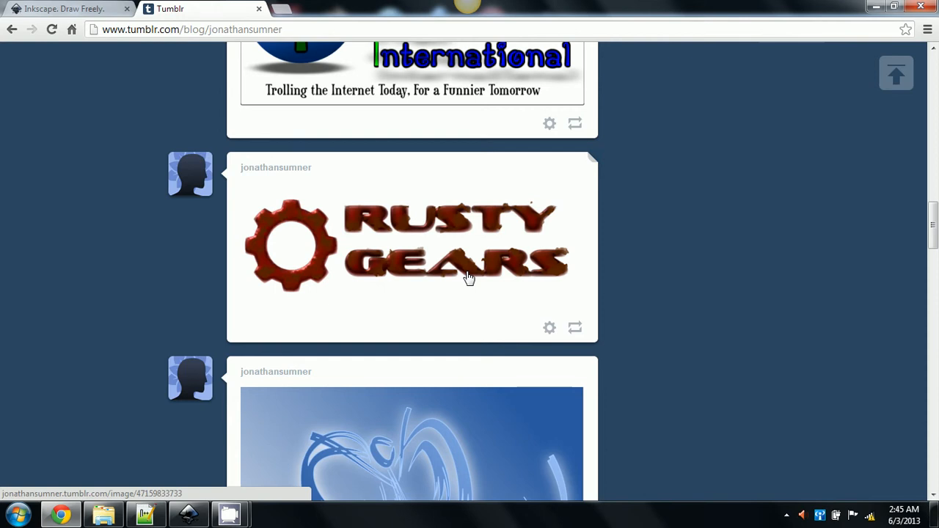
{"action": "scroll", "coordinate": [469, 277], "scroll_direction": "down", "scroll_amount": 1}
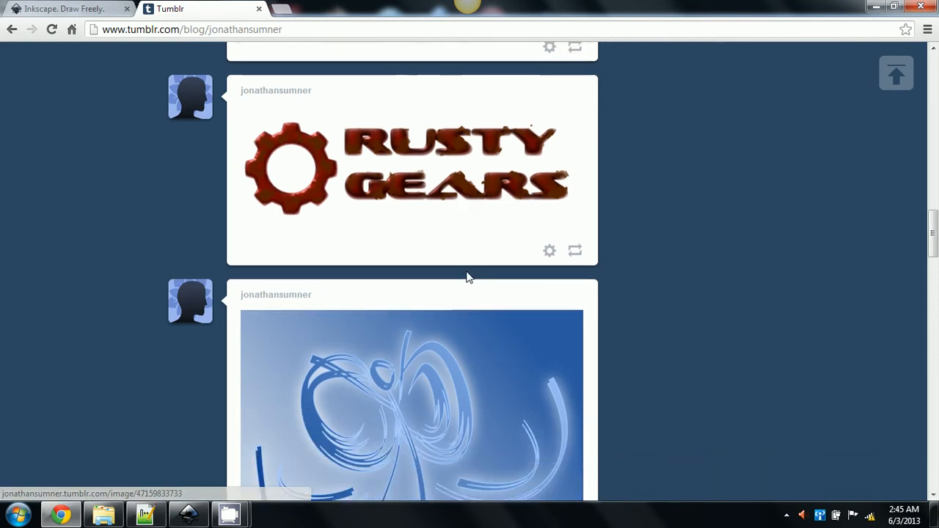
{"action": "scroll", "coordinate": [469, 277], "scroll_direction": "down", "scroll_amount": 2}
{"action": "scroll", "coordinate": [469, 278], "scroll_direction": "down", "scroll_amount": 1}
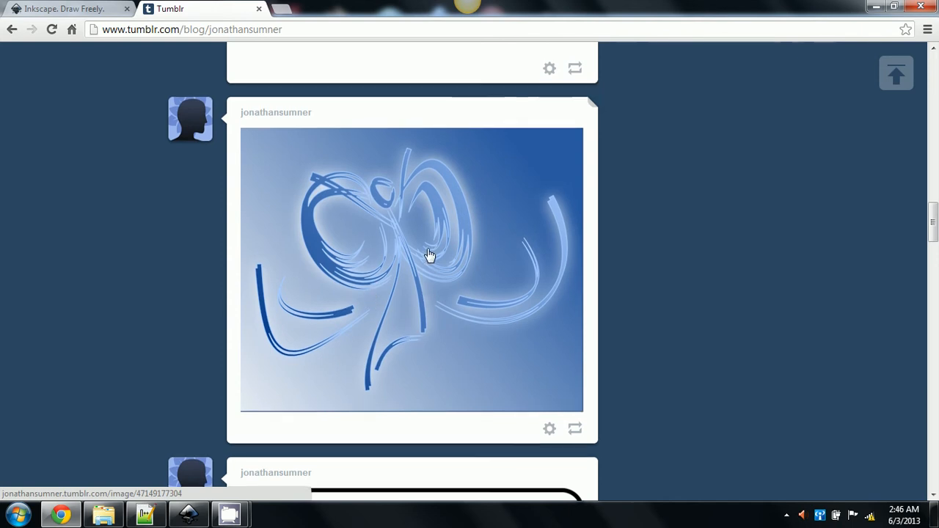
{"action": "scroll", "coordinate": [431, 255], "scroll_direction": "down", "scroll_amount": 1}
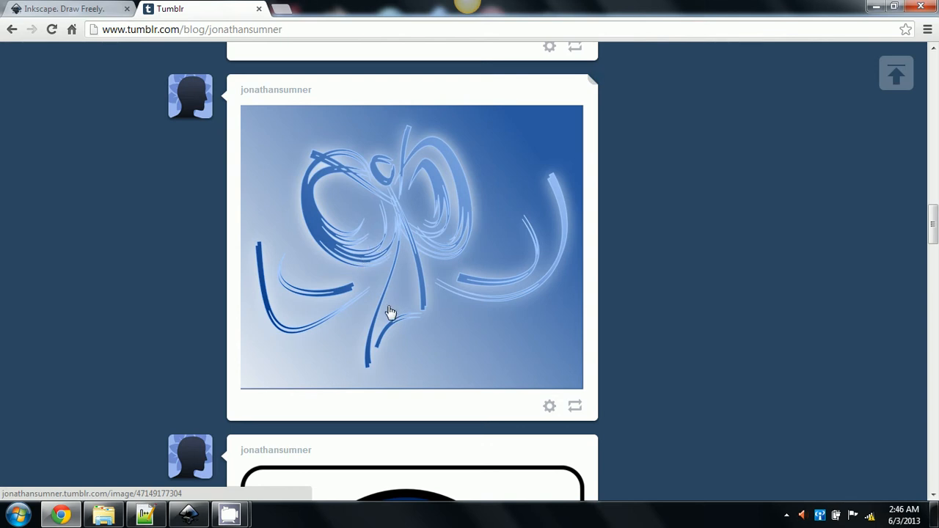
Look through the Jcopacetic Designs tree logo, the Jcopacetic Graphic Designs banner and the Tablets 4 Geeks logo.
{"action": "scroll", "coordinate": [404, 348], "scroll_direction": "down", "scroll_amount": 4}
{"action": "scroll", "coordinate": [404, 348], "scroll_direction": "down", "scroll_amount": 1}
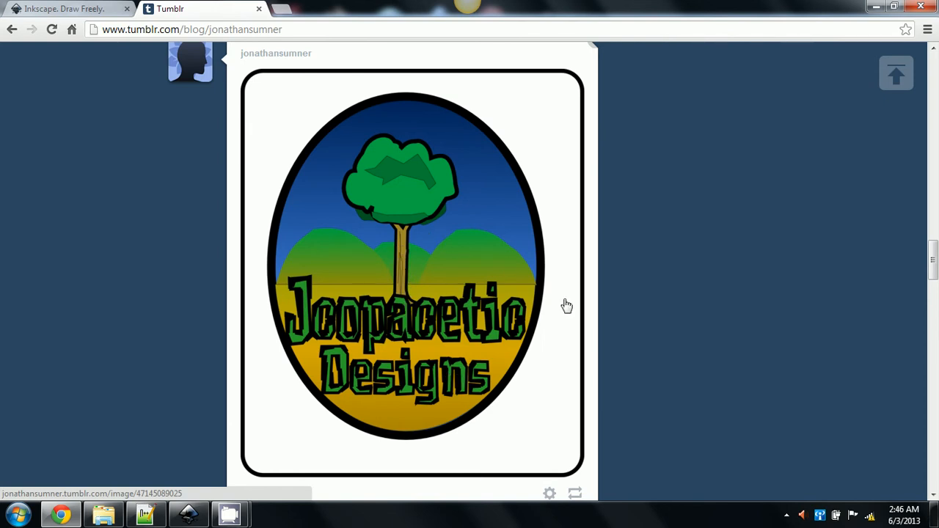
{"action": "scroll", "coordinate": [567, 305], "scroll_direction": "down", "scroll_amount": 4}
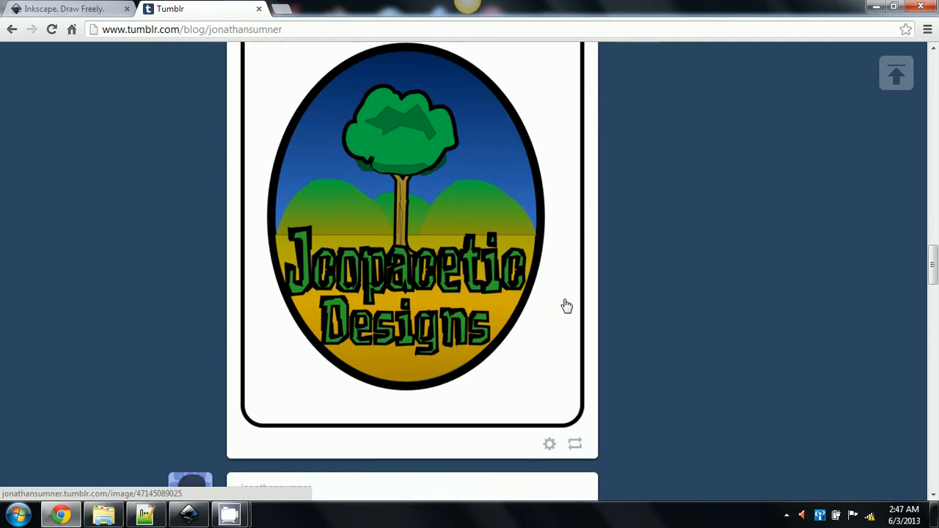
{"action": "scroll", "coordinate": [566, 305], "scroll_direction": "down", "scroll_amount": 2}
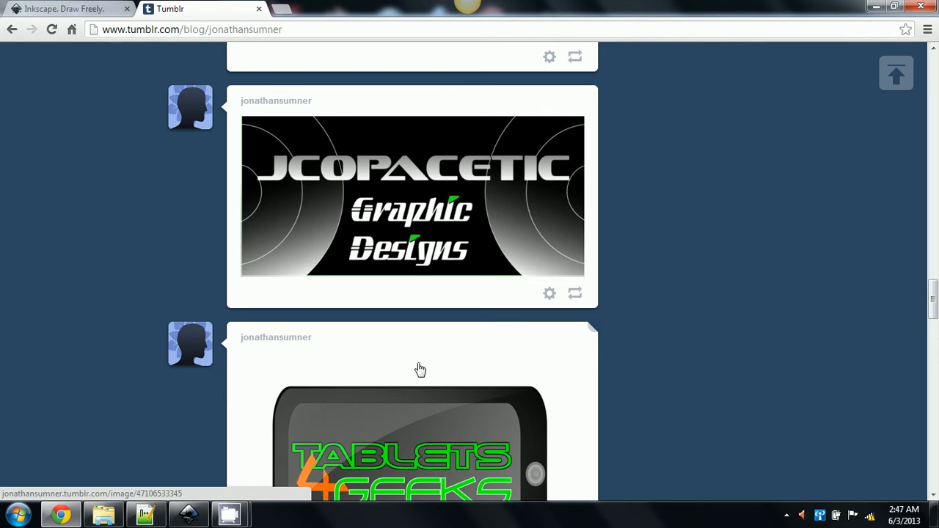
{"action": "scroll", "coordinate": [421, 369], "scroll_direction": "down", "scroll_amount": 2}
{"action": "scroll", "coordinate": [420, 370], "scroll_direction": "down", "scroll_amount": 1}
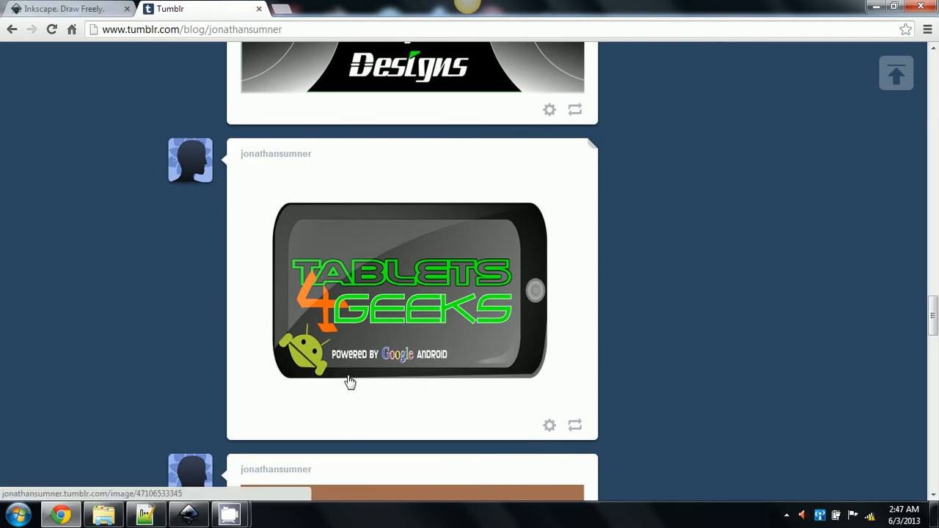
Examine the Copacetics Designs one-eyed character poster in its enlarged view, then return to the blog posts.
{"action": "scroll", "coordinate": [350, 382], "scroll_direction": "down", "scroll_amount": 1}
{"action": "scroll", "coordinate": [350, 382], "scroll_direction": "down", "scroll_amount": 6}
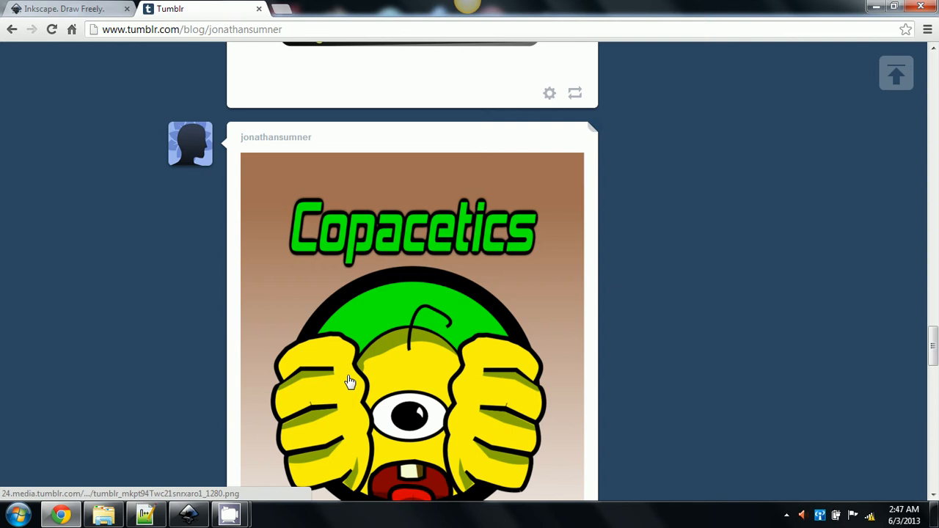
{"action": "scroll", "coordinate": [351, 382], "scroll_direction": "down", "scroll_amount": 1}
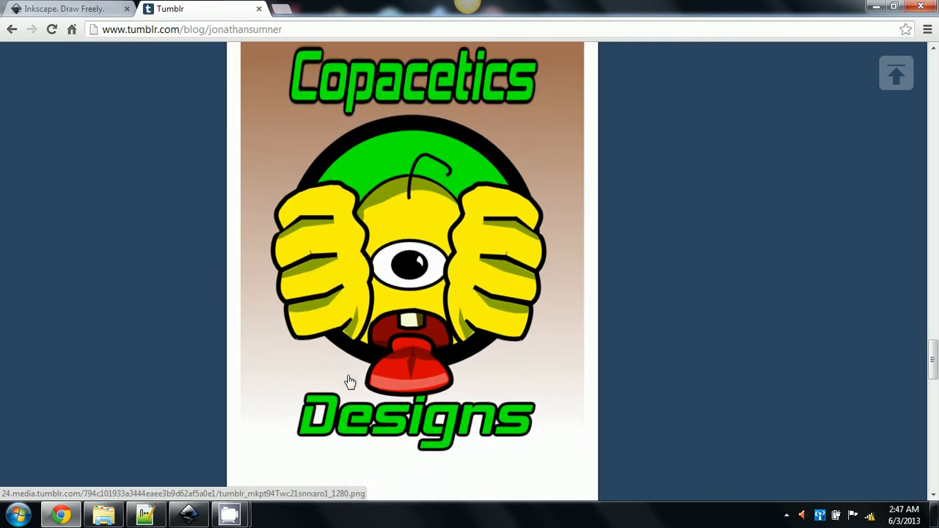
{"action": "left_click", "coordinate": [395, 285]}
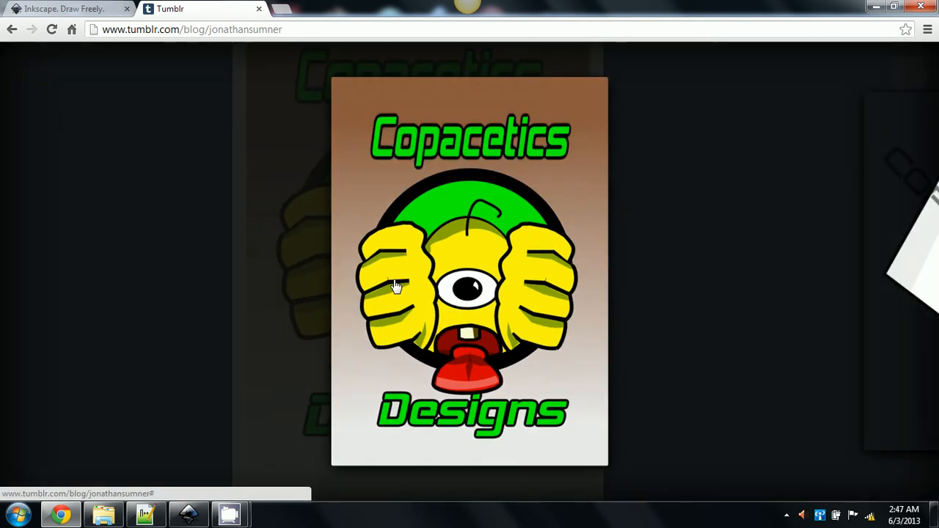
{"action": "left_click", "coordinate": [266, 325]}
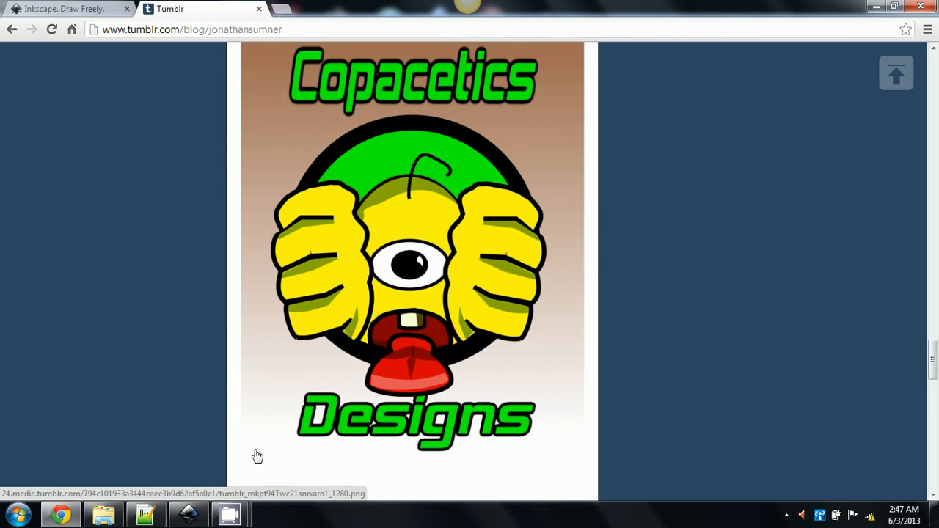
{"action": "left_click", "coordinate": [373, 309]}
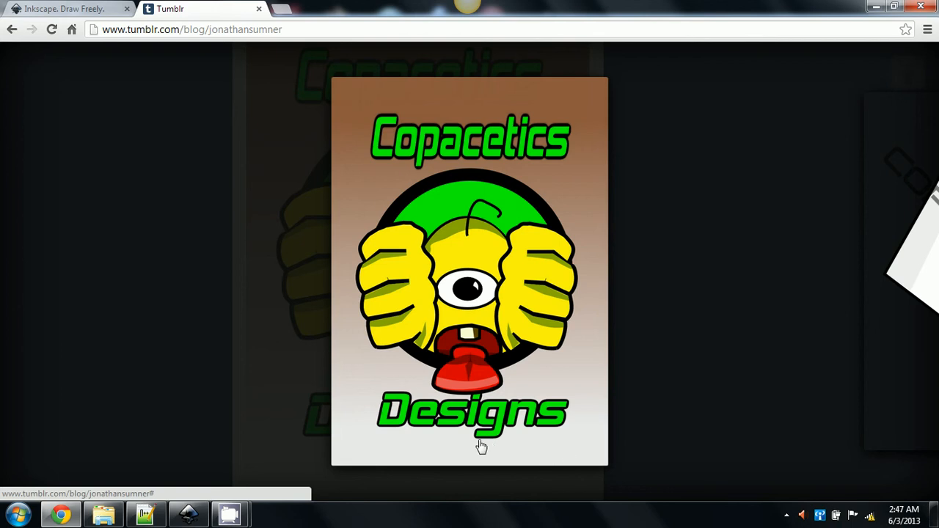
{"action": "left_click", "coordinate": [240, 349]}
View the Waki Shirts and Candy shop designs, and enlarge the Copacetics Car Rentals logo.
{"action": "scroll", "coordinate": [241, 352], "scroll_direction": "down", "scroll_amount": 1}
{"action": "scroll", "coordinate": [241, 356], "scroll_direction": "down", "scroll_amount": 4}
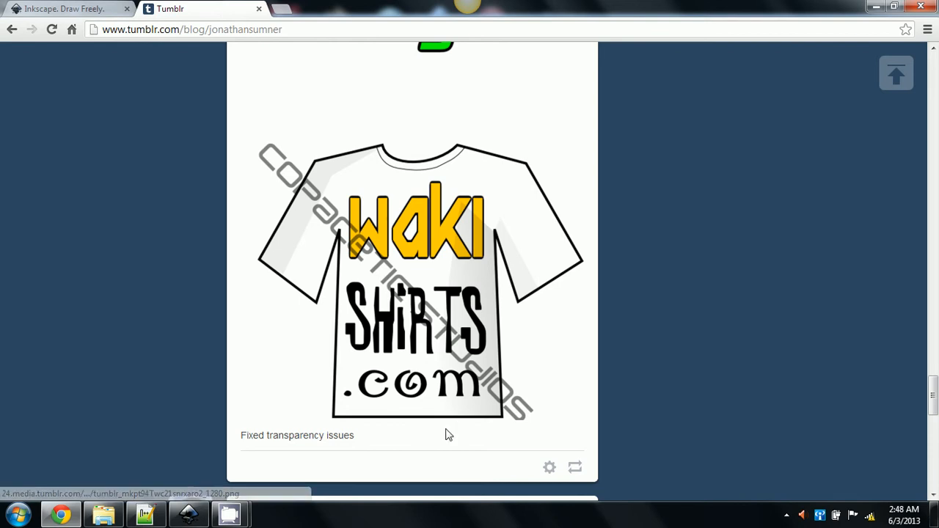
{"action": "scroll", "coordinate": [210, 346], "scroll_direction": "down", "scroll_amount": 3}
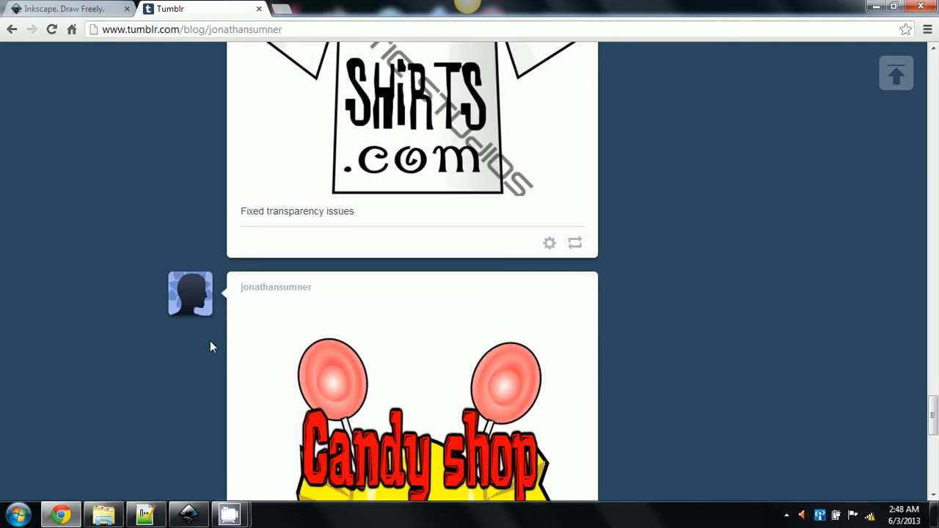
{"action": "scroll", "coordinate": [210, 347], "scroll_direction": "down", "scroll_amount": 4}
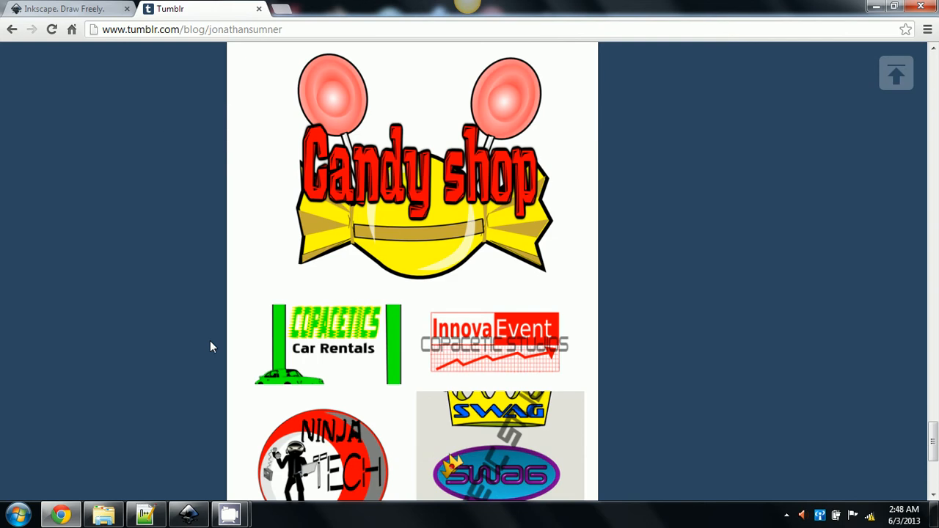
{"action": "left_click", "coordinate": [330, 365]}
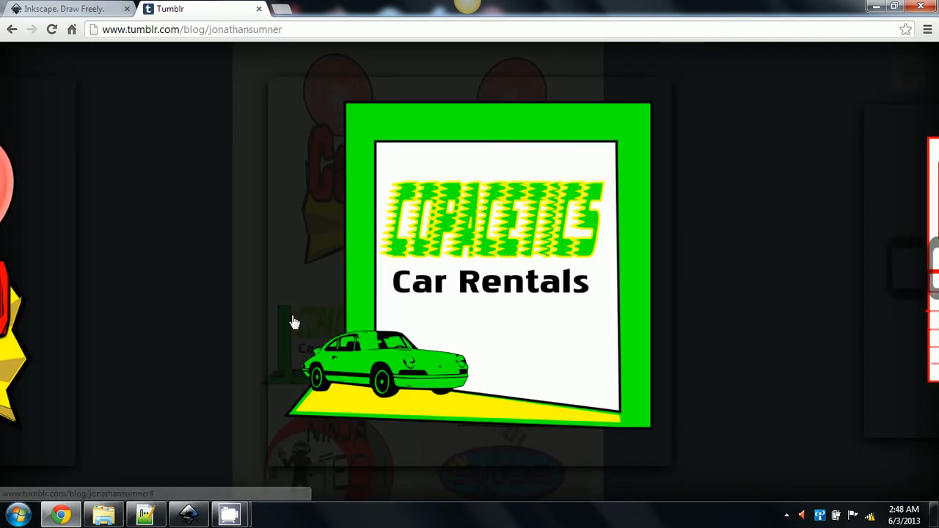
Go through the enlarged InnovaEvent, Ninja Tech Support, Swag, Moth Bulb Productions and Rent Scene logos, and return to the blog post.
{"action": "left_click", "coordinate": [936, 300]}
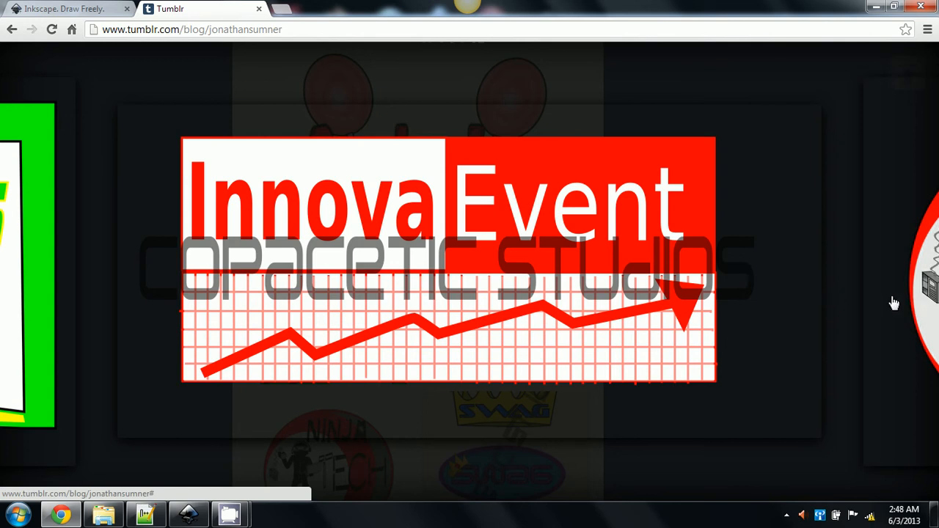
{"action": "left_click", "coordinate": [915, 303]}
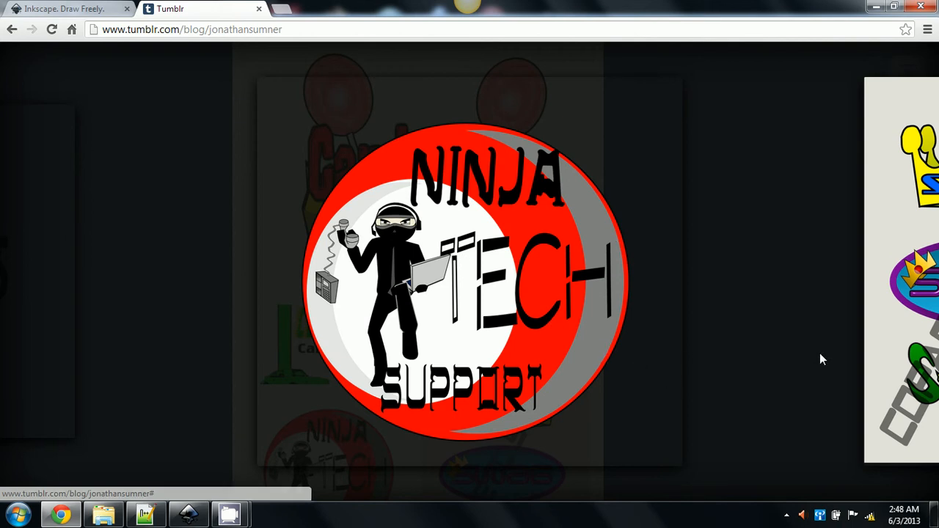
{"action": "left_click", "coordinate": [917, 327]}
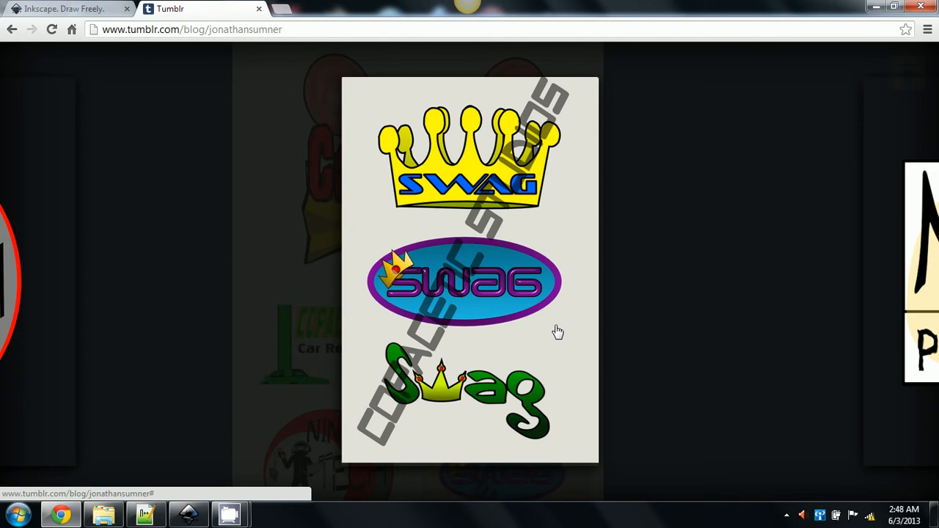
{"action": "left_click", "coordinate": [929, 295]}
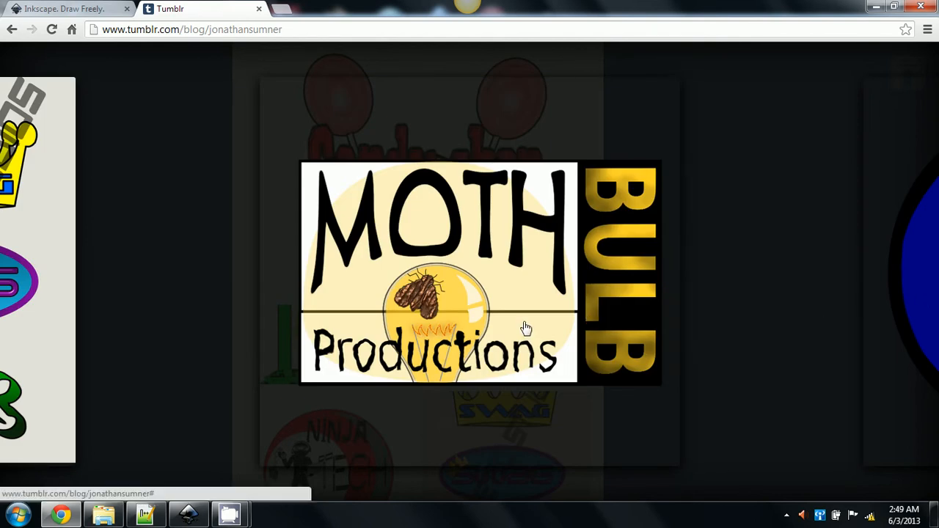
{"action": "left_click", "coordinate": [928, 257]}
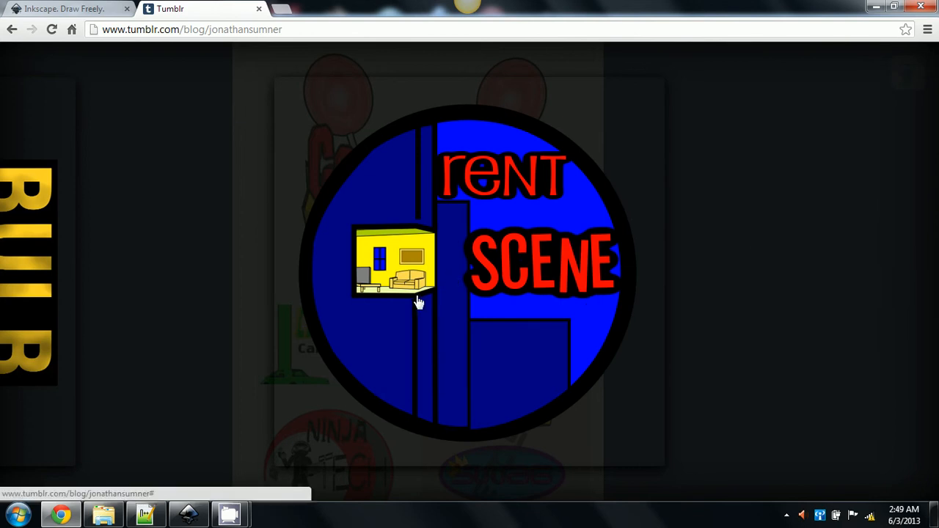
{"action": "left_click", "coordinate": [769, 397]}
Review the thumbnails of the graphic designs post, from the Candy shop logo down to the Rent Scene logo.
{"action": "scroll", "coordinate": [770, 396], "scroll_direction": "up", "scroll_amount": 2}
{"action": "scroll", "coordinate": [770, 396], "scroll_direction": "down", "scroll_amount": 3}
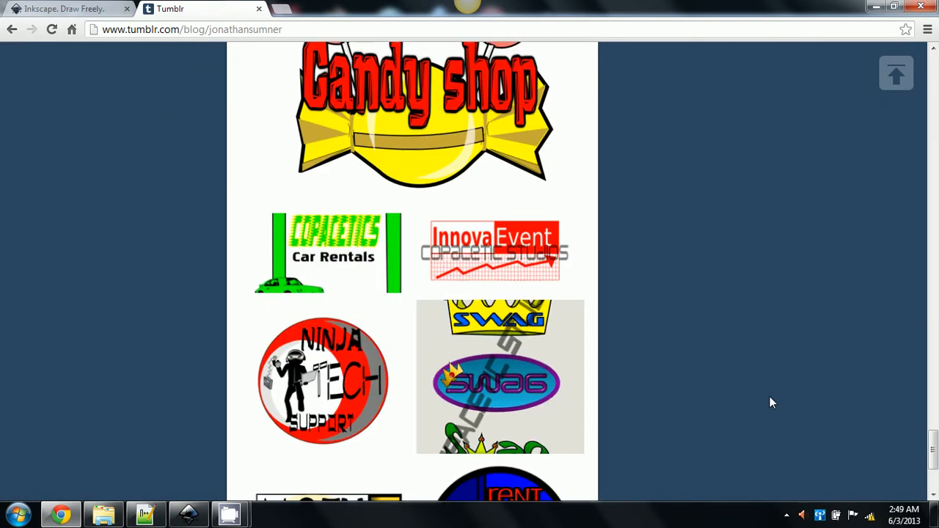
{"action": "scroll", "coordinate": [770, 402], "scroll_direction": "down", "scroll_amount": 3}
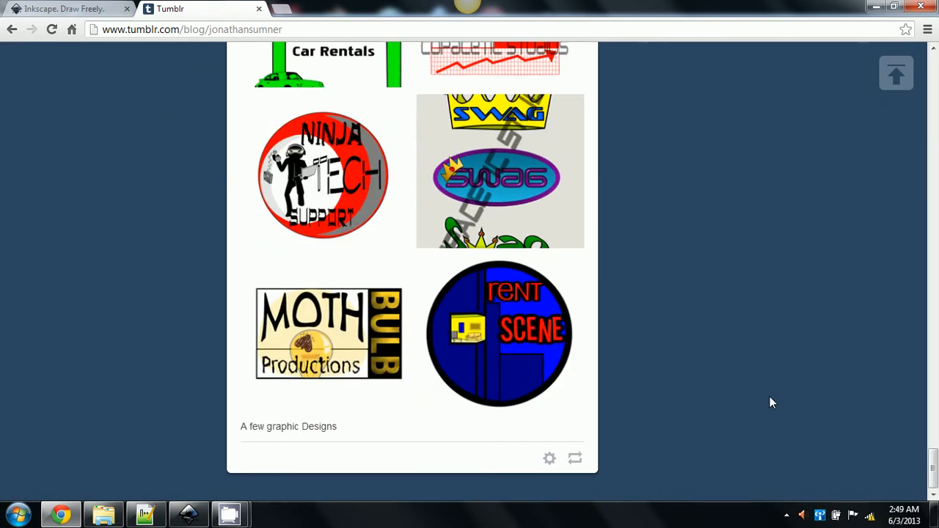
{"action": "scroll", "coordinate": [770, 397], "scroll_direction": "up", "scroll_amount": 3}
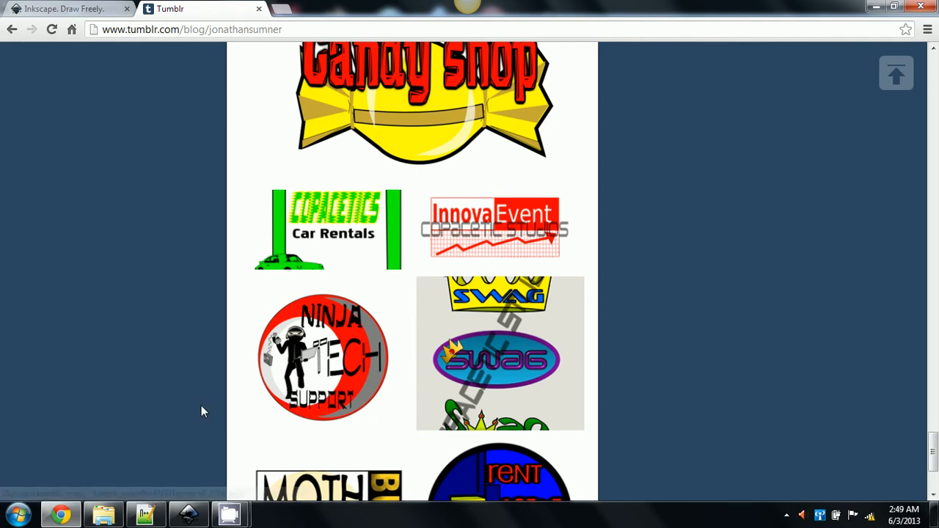
{"action": "scroll", "coordinate": [203, 412], "scroll_direction": "up", "scroll_amount": 1}
{"action": "scroll", "coordinate": [201, 406], "scroll_direction": "up", "scroll_amount": 1}
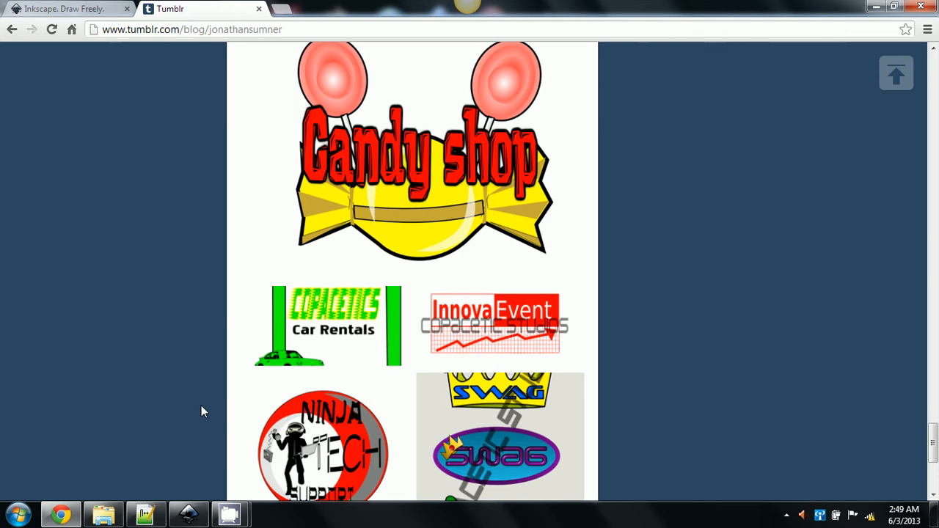
{"action": "scroll", "coordinate": [202, 412], "scroll_direction": "down", "scroll_amount": 2}
{"action": "scroll", "coordinate": [201, 406], "scroll_direction": "up", "scroll_amount": 2}
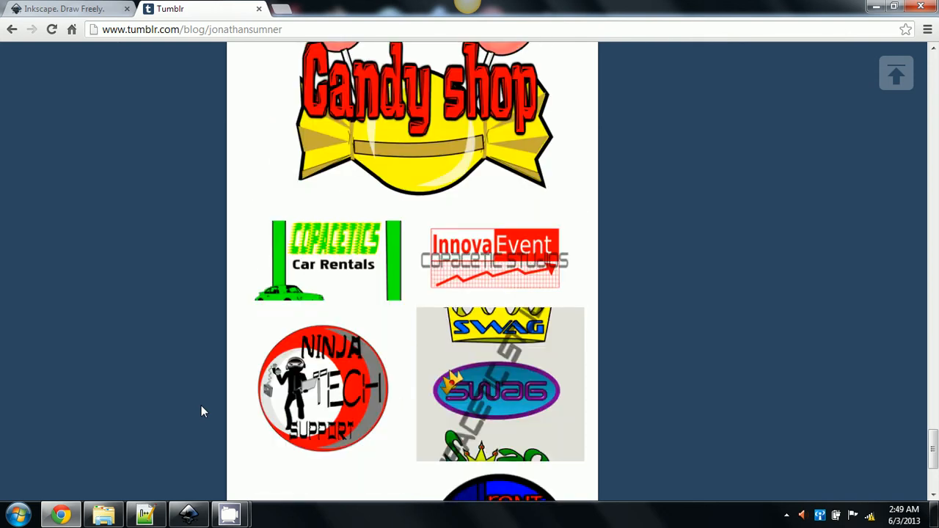
Go back up the blog past the Waki Shirts, Copacetics Designs and Tablets 4 Geeks posts to the Jcopacetic logos.
{"action": "scroll", "coordinate": [201, 412], "scroll_direction": "up", "scroll_amount": 5}
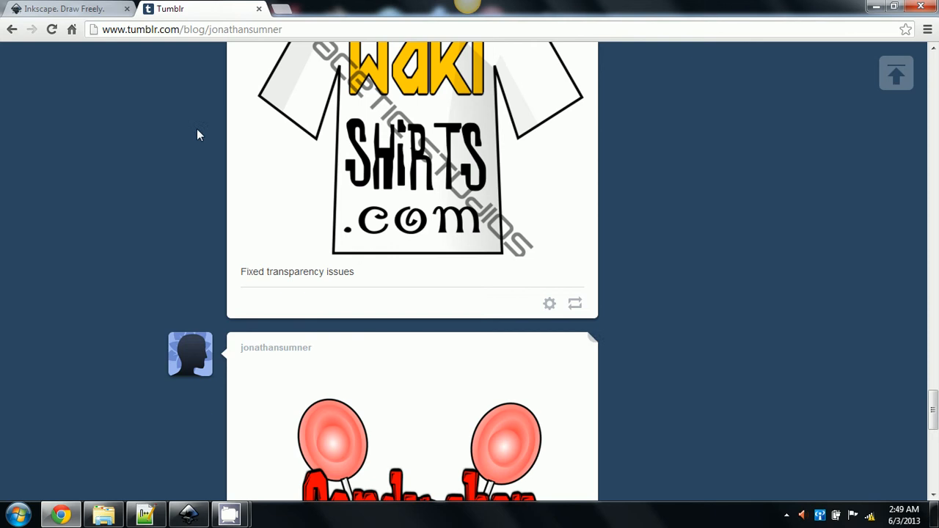
{"action": "scroll", "coordinate": [160, 232], "scroll_direction": "up", "scroll_amount": 2}
{"action": "scroll", "coordinate": [160, 232], "scroll_direction": "up", "scroll_amount": 2}
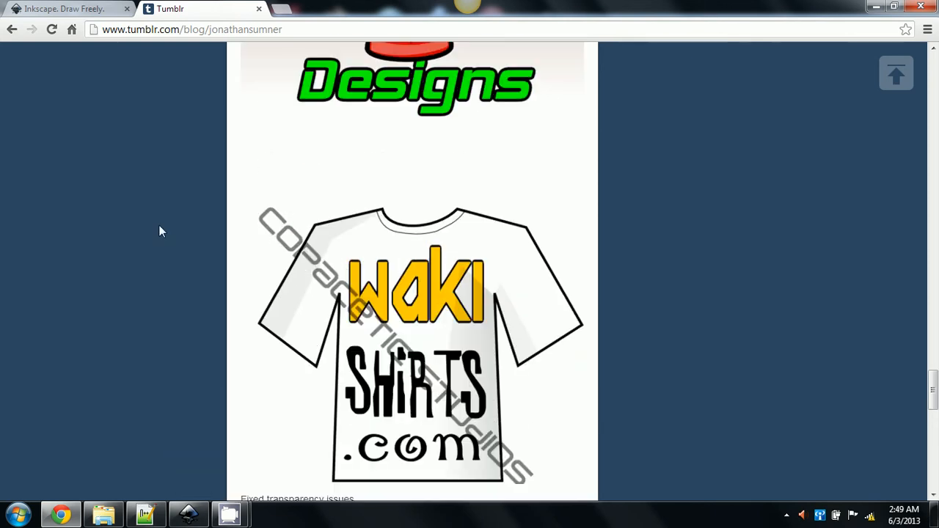
{"action": "scroll", "coordinate": [159, 227], "scroll_direction": "down", "scroll_amount": 3}
{"action": "scroll", "coordinate": [159, 227], "scroll_direction": "up", "scroll_amount": 2}
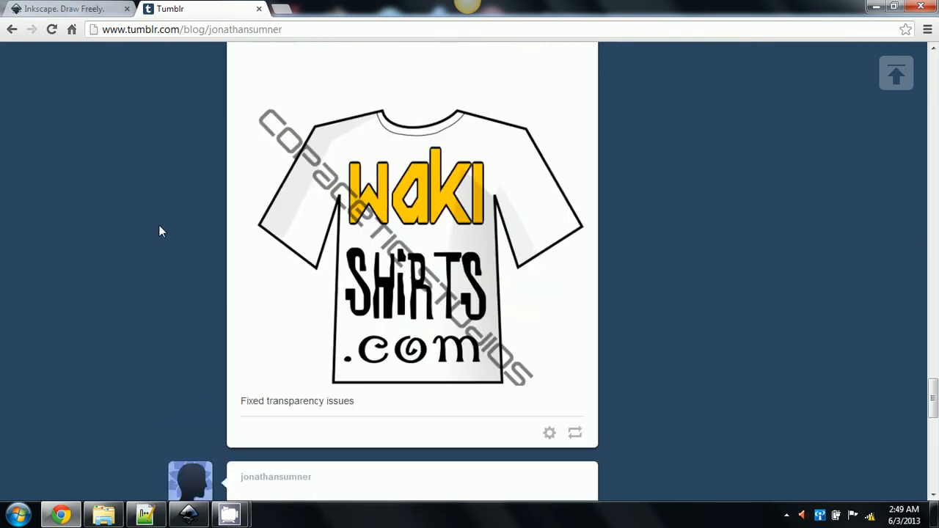
{"action": "scroll", "coordinate": [158, 225], "scroll_direction": "up", "scroll_amount": 5}
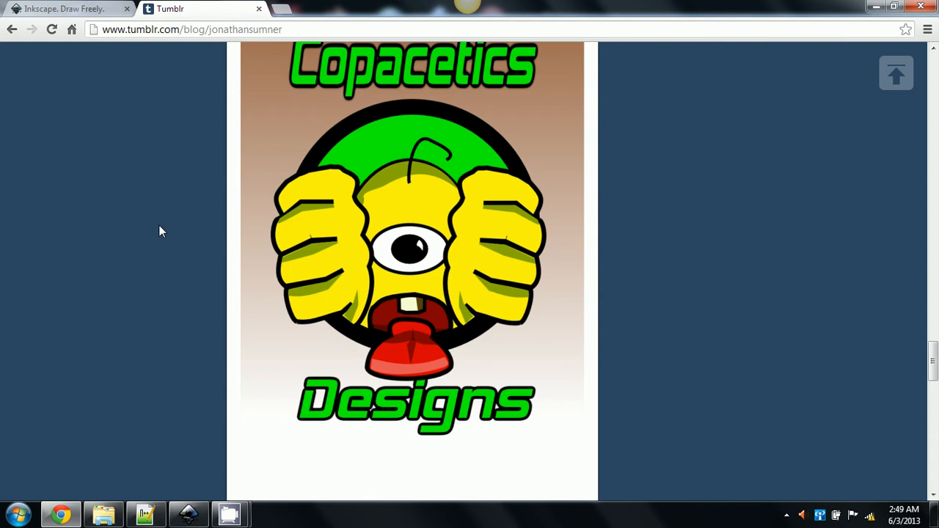
{"action": "scroll", "coordinate": [208, 309], "scroll_direction": "up", "scroll_amount": 10}
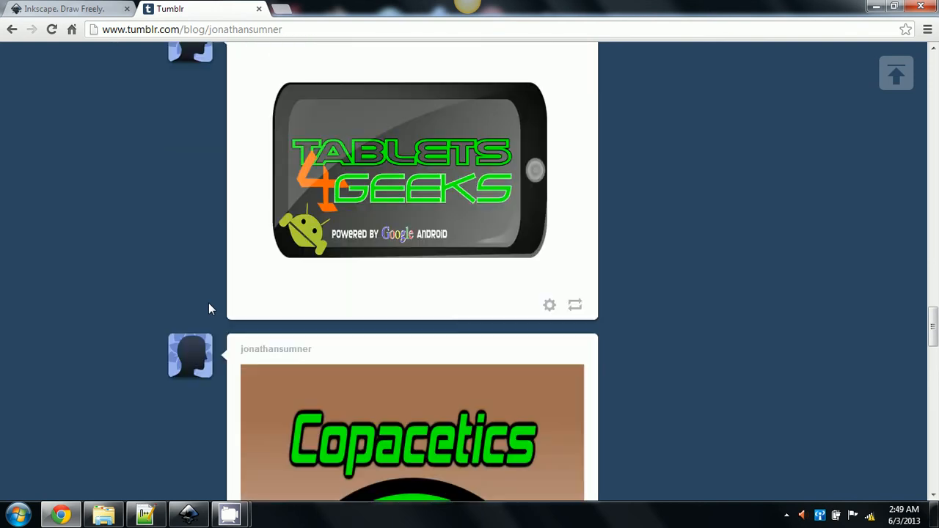
{"action": "scroll", "coordinate": [208, 309], "scroll_direction": "up", "scroll_amount": 3}
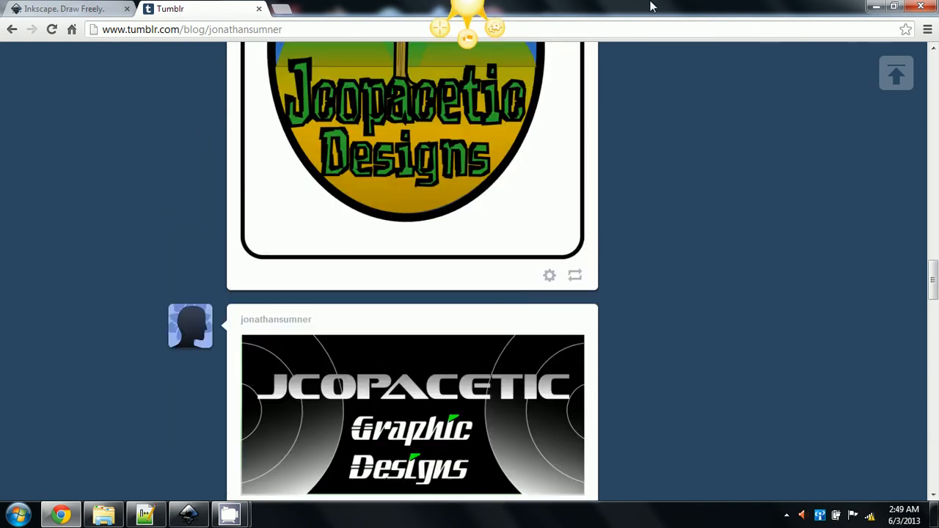
Switch to the blank Inkscape document and draw three overlapping blue circles, one about 283 px wide above two about 250 and 240 px wide.
{"action": "left_click", "coordinate": [876, 6]}
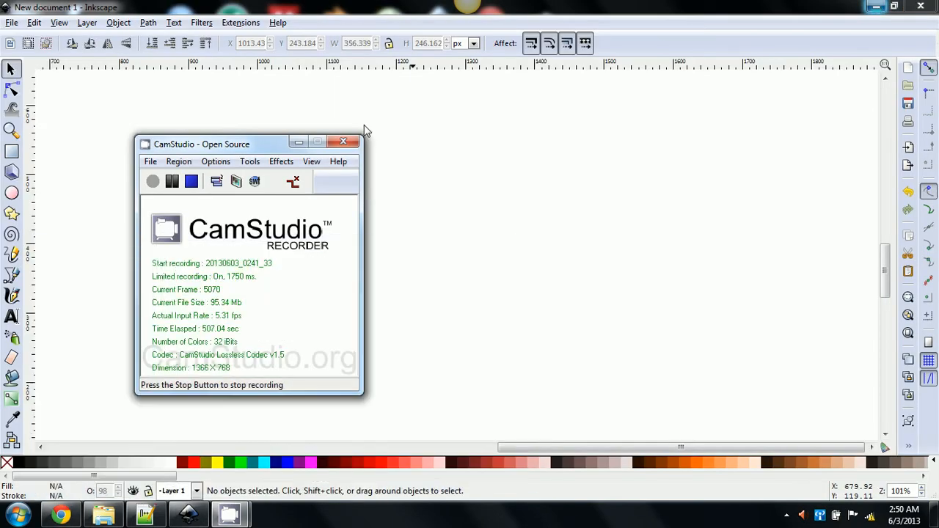
{"action": "left_click", "coordinate": [300, 142]}
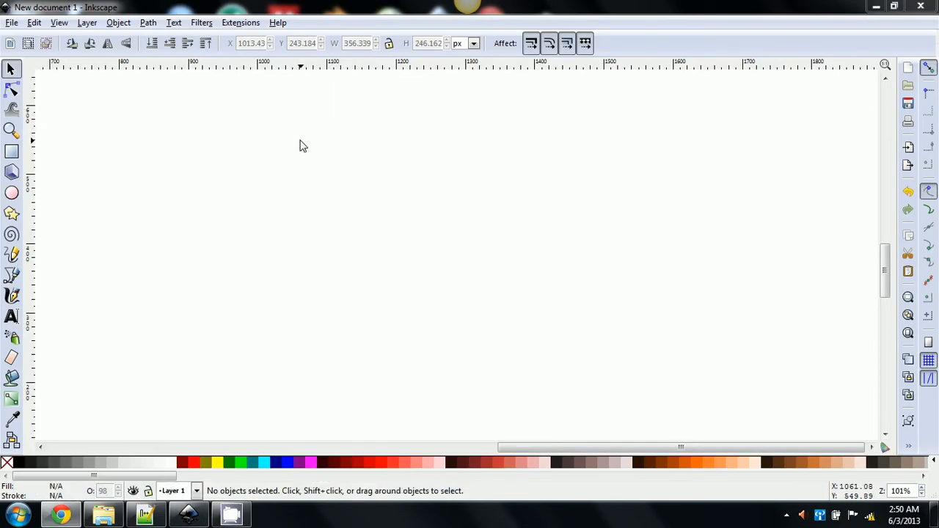
{"action": "left_click", "coordinate": [12, 193]}
{"action": "left_click_drag", "start_coordinate": [269, 149], "coordinate": [465, 334]}
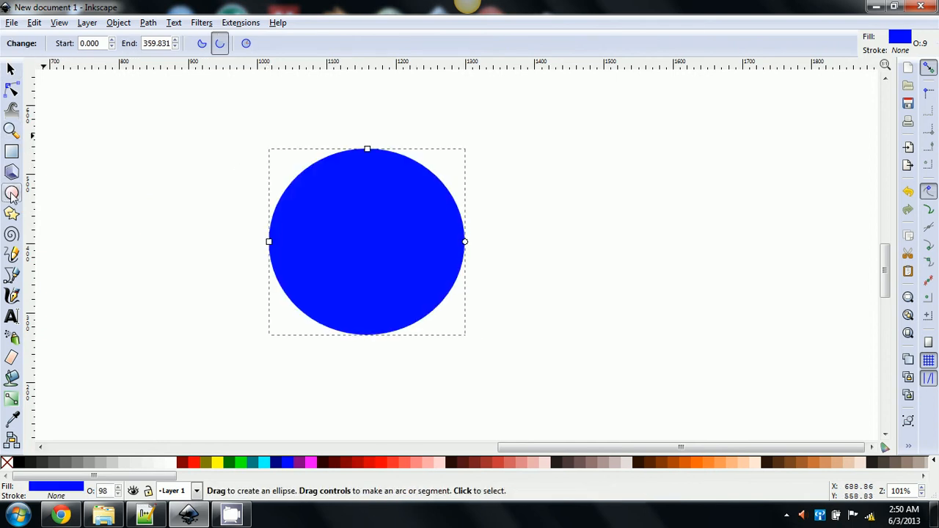
{"action": "left_click_drag", "start_coordinate": [199, 236], "coordinate": [374, 395]}
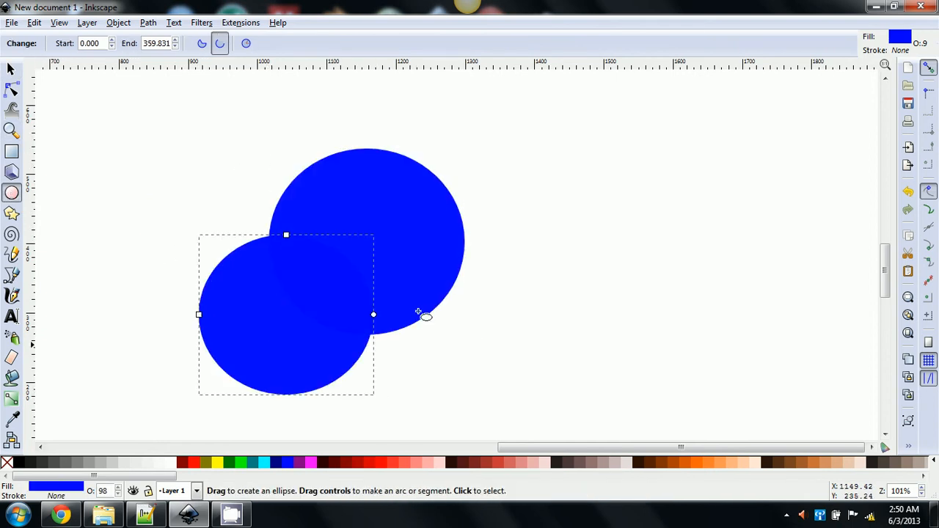
{"action": "left_click_drag", "start_coordinate": [533, 414], "coordinate": [367, 254]}
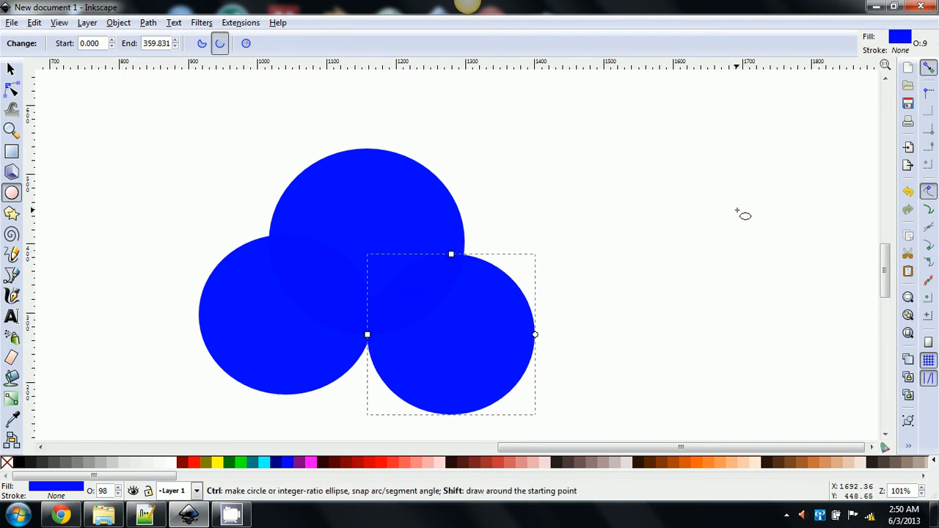
{"action": "mouse_move", "coordinate": [737, 211]}
{"action": "left_mouse_down"}
{"action": "mouse_move", "coordinate": [675, 254]}
{"action": "mouse_move", "coordinate": [732, 187]}
{"action": "mouse_move", "coordinate": [681, 212]}
{"action": "mouse_move", "coordinate": [700, 216]}
{"action": "mouse_move", "coordinate": [753, 184]}
{"action": "left_mouse_up"}
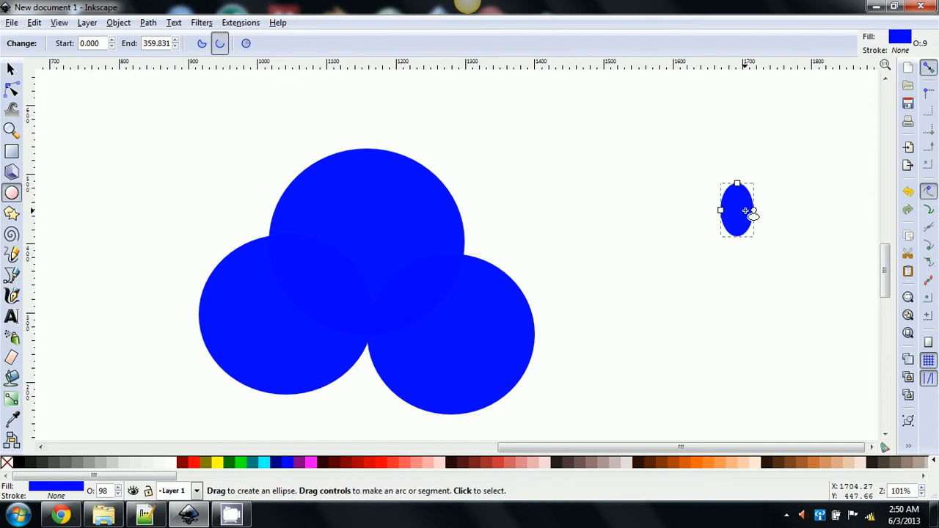
{"action": "key", "text": "Delete"}
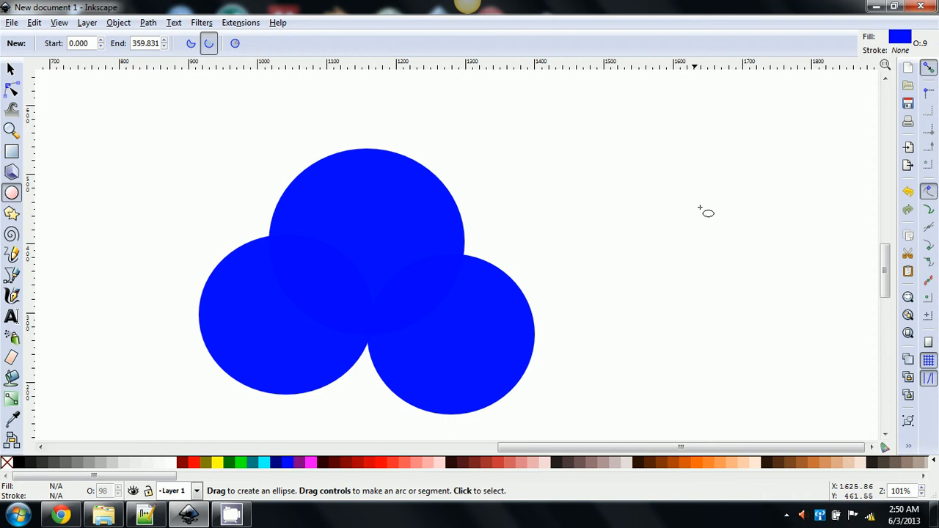
{"action": "left_click_drag", "start_coordinate": [669, 181], "coordinate": [740, 238]}
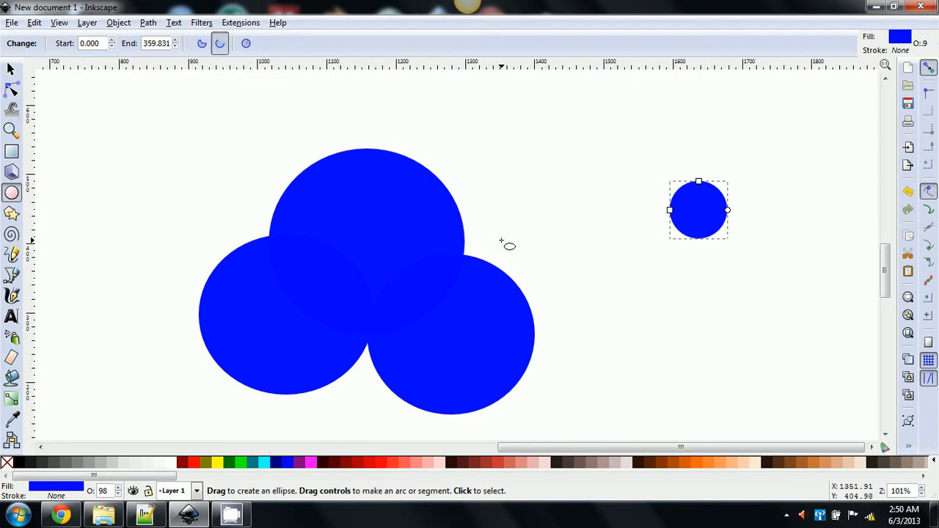
{"action": "key", "text": "Delete"}
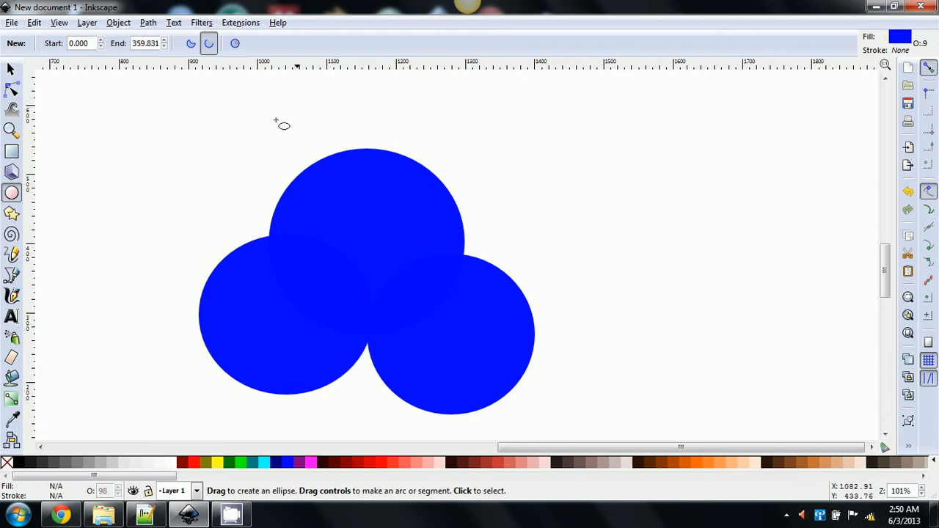
Fill the lower-right circle red and the lower-left one yellow, and shift them so yellow overlaps blue and red overlaps yellow.
{"action": "left_click", "coordinate": [10, 70]}
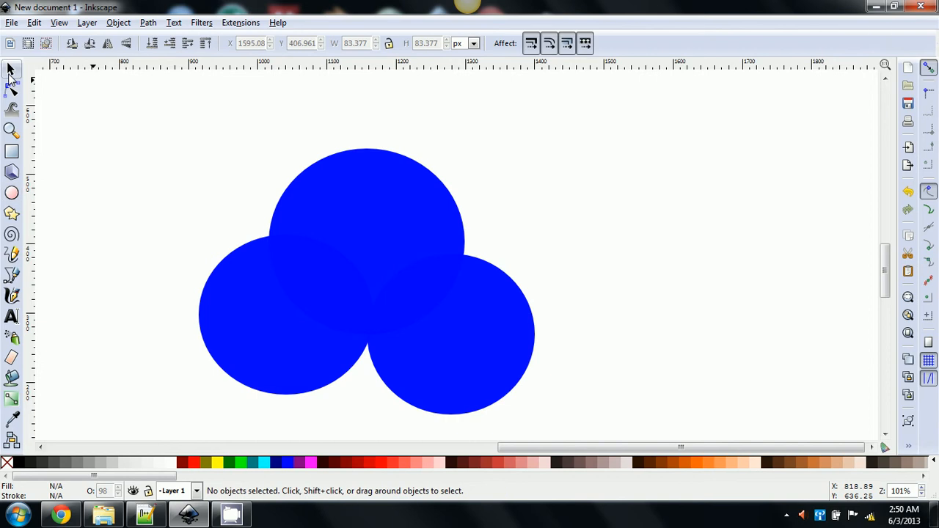
{"action": "left_click", "coordinate": [455, 363]}
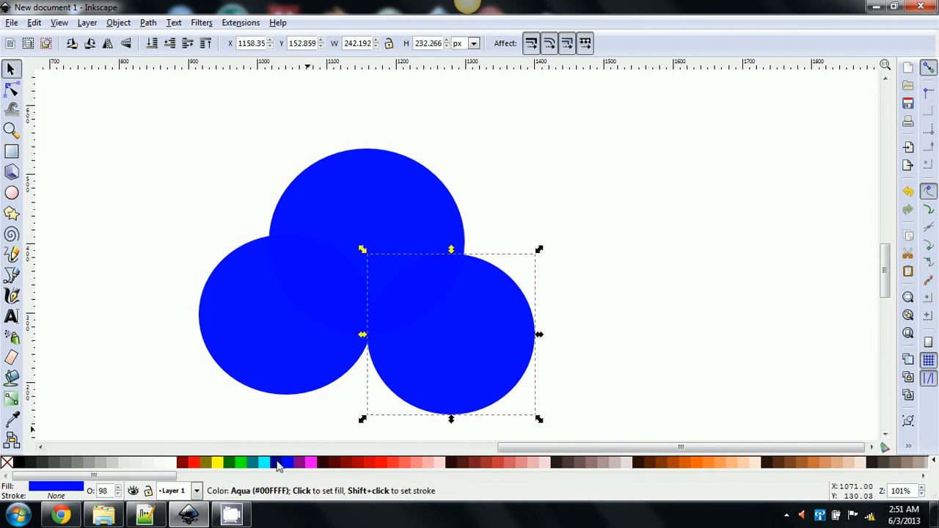
{"action": "left_click", "coordinate": [196, 466]}
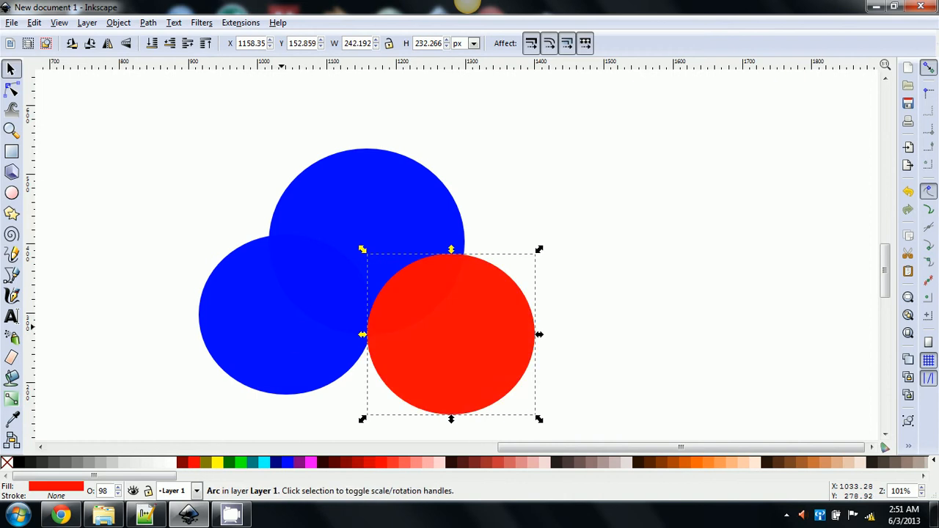
{"action": "left_click", "coordinate": [268, 390]}
{"action": "left_click", "coordinate": [218, 463]}
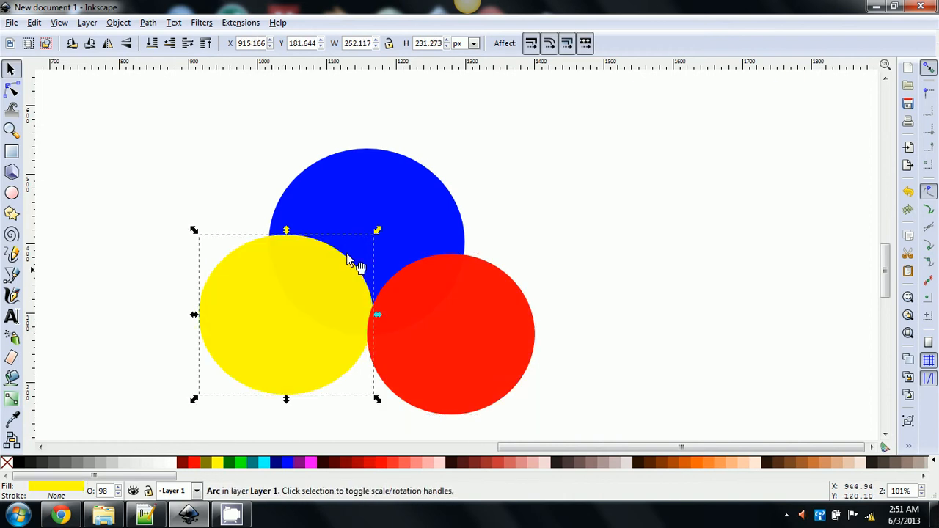
{"action": "left_click_drag", "start_coordinate": [326, 299], "coordinate": [362, 270]}
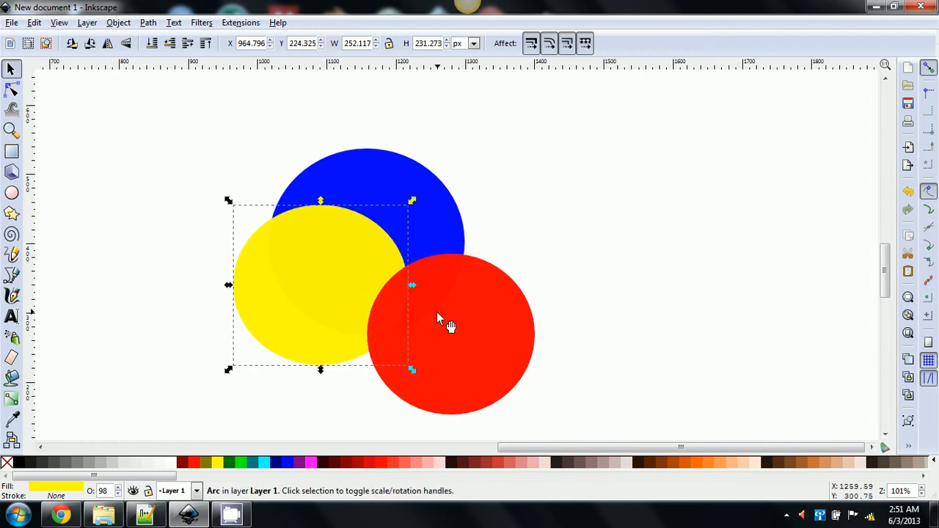
{"action": "left_click_drag", "start_coordinate": [429, 327], "coordinate": [303, 335]}
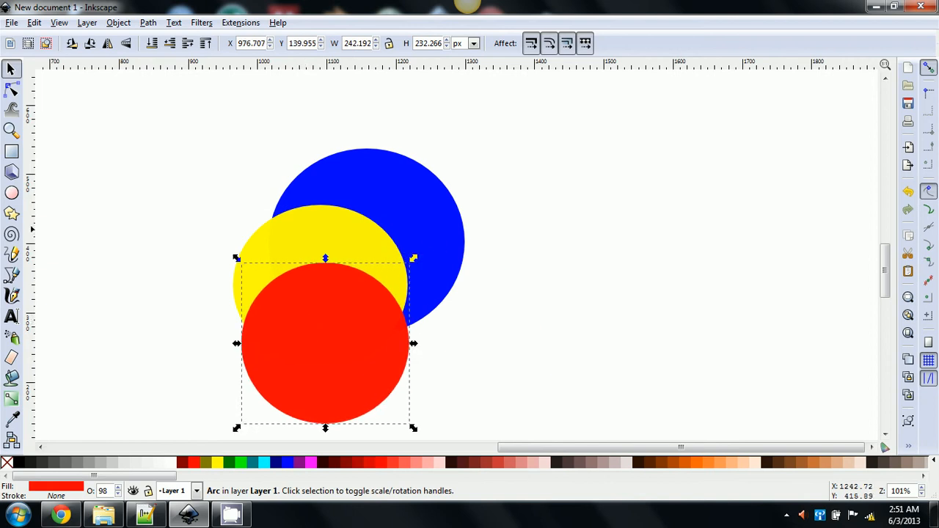
Restack the blue circle by raising it to the top, lowering it to the bottom, and raising it one step above the yellow circle.
{"action": "left_click", "coordinate": [426, 233]}
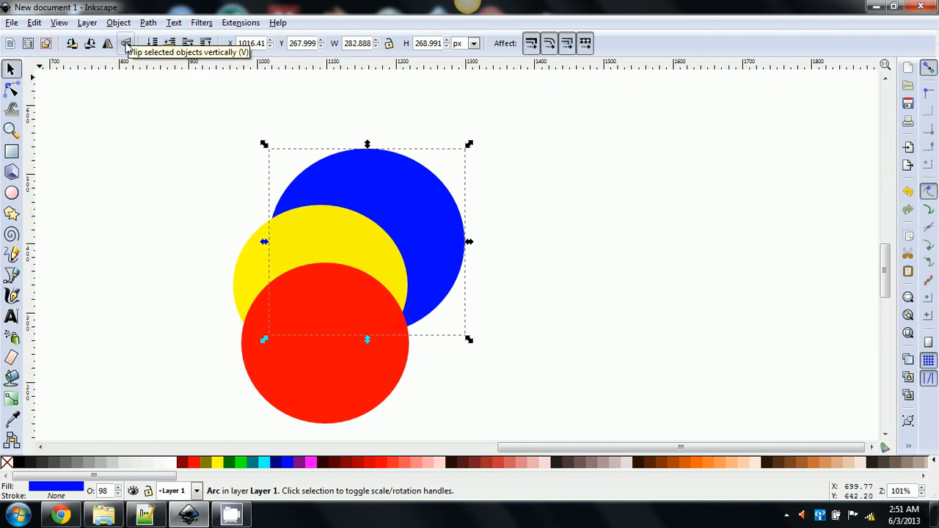
{"action": "left_click", "coordinate": [206, 44]}
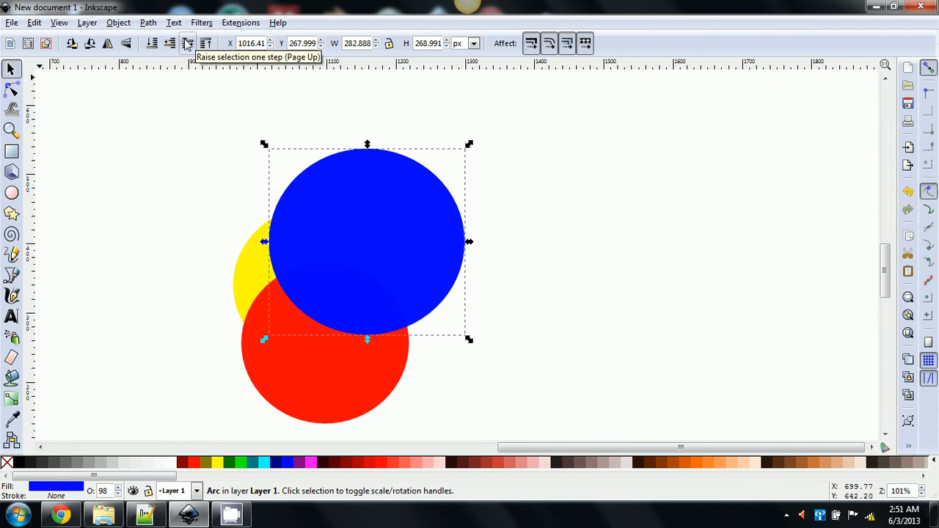
{"action": "left_click", "coordinate": [153, 43]}
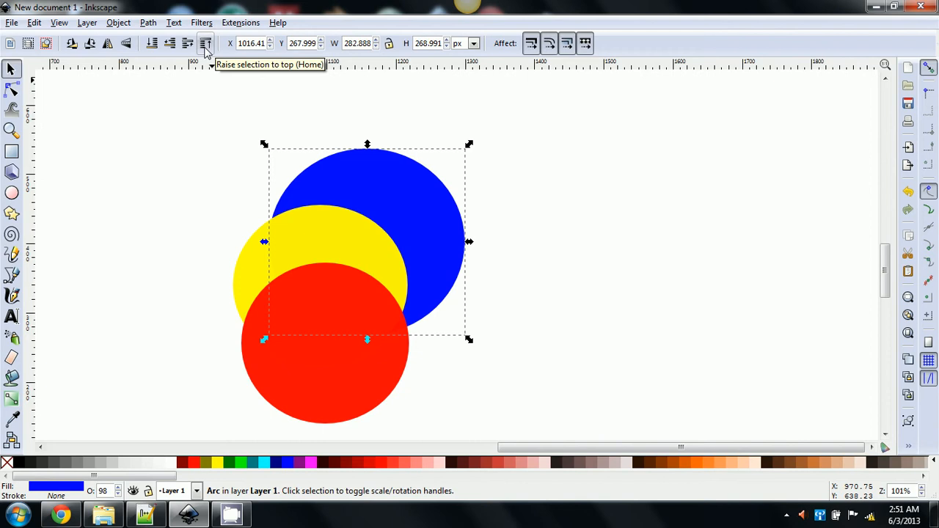
{"action": "left_click", "coordinate": [188, 44]}
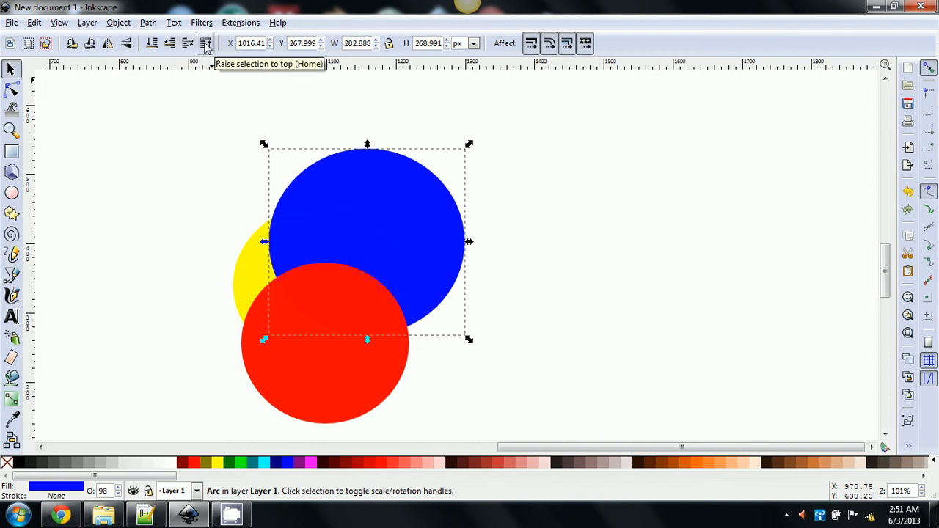
Restack the blue circle by raising it to the top, lowering it one step, and lowering it to the bottom.
{"action": "left_click", "coordinate": [206, 44]}
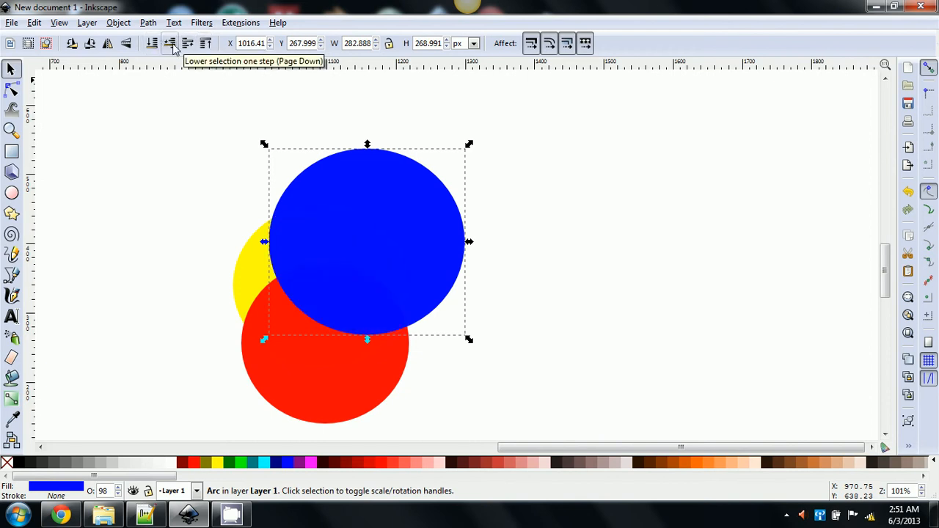
{"action": "left_click", "coordinate": [170, 44]}
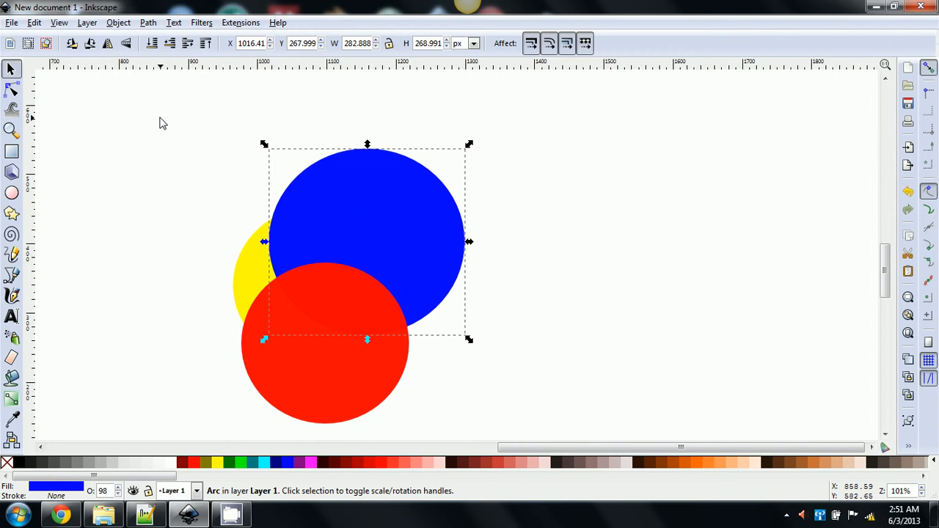
{"action": "left_click", "coordinate": [152, 44]}
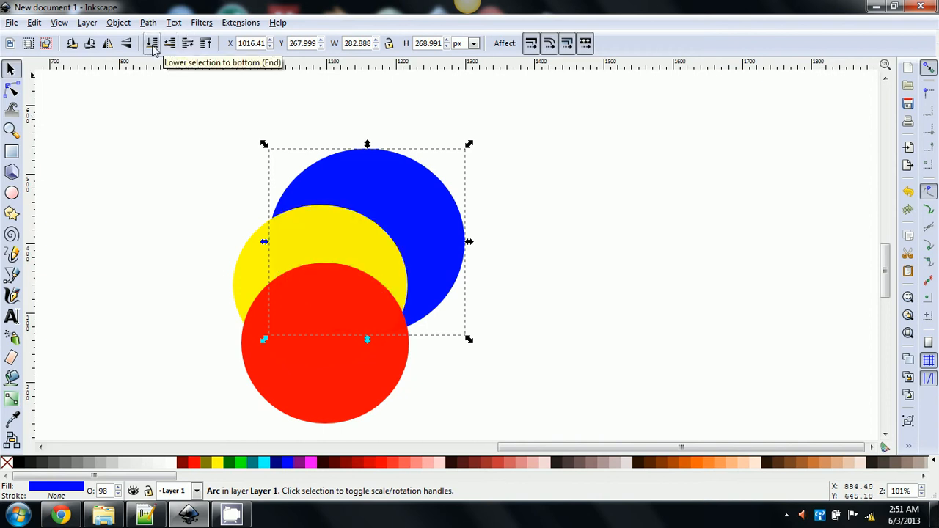
Move the blue circle clear of the other two and give it a roughly horizontal linear gradient from blue to lime green.
{"action": "left_click", "coordinate": [11, 151]}
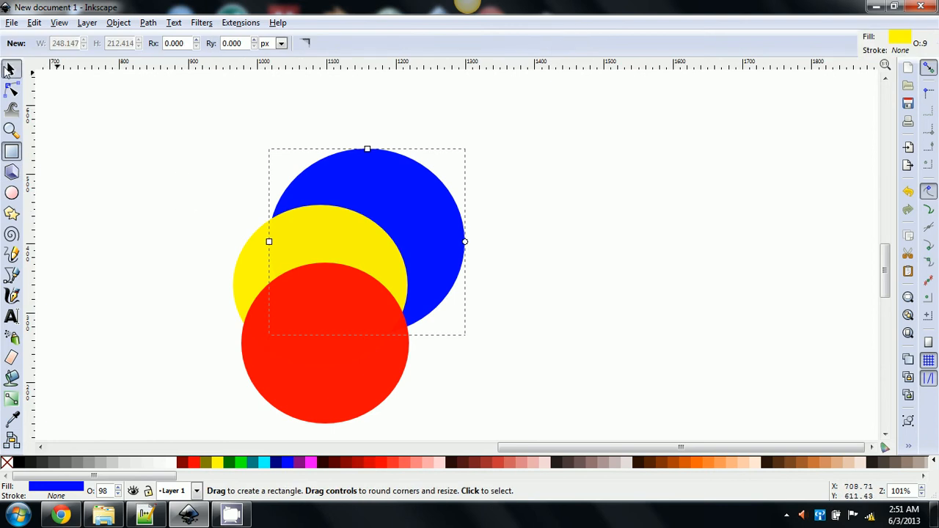
{"action": "left_click", "coordinate": [9, 69]}
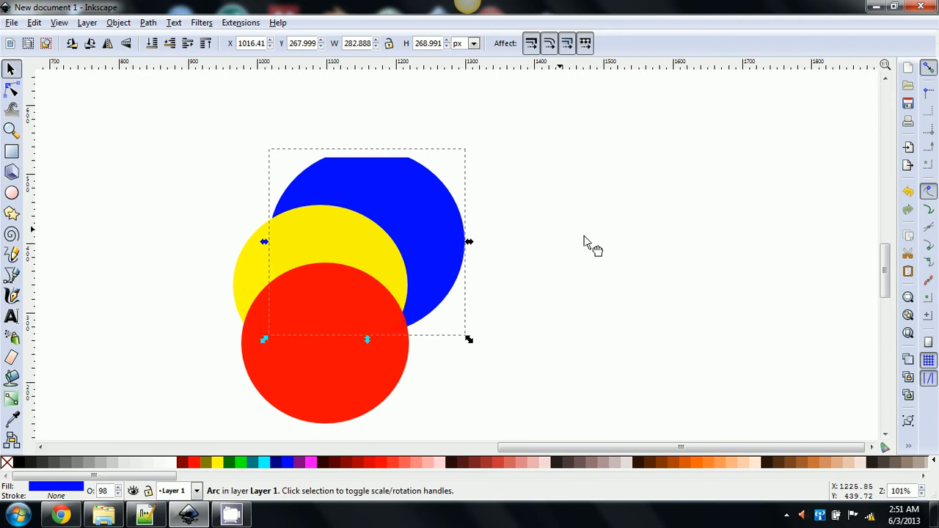
{"action": "left_click_drag", "start_coordinate": [584, 241], "coordinate": [591, 269]}
{"action": "left_click", "coordinate": [11, 399]}
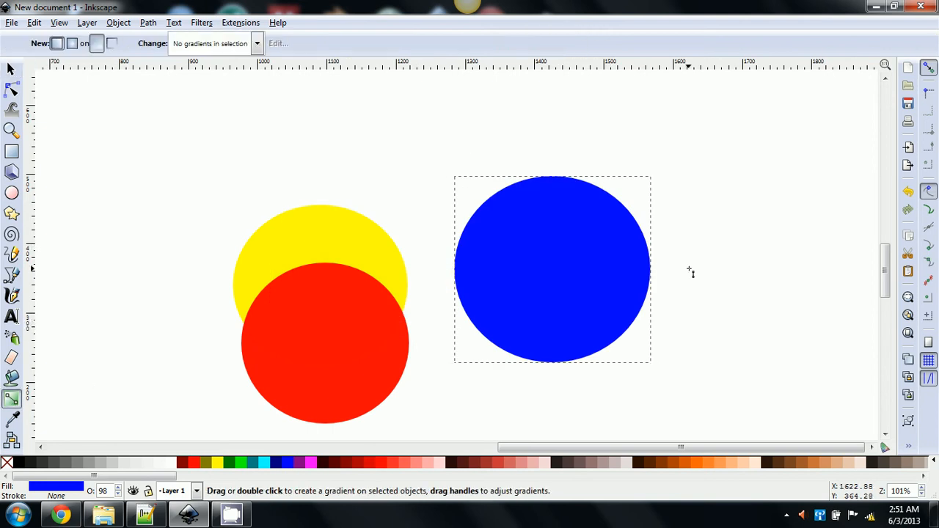
{"action": "left_click_drag", "start_coordinate": [682, 271], "coordinate": [487, 276]}
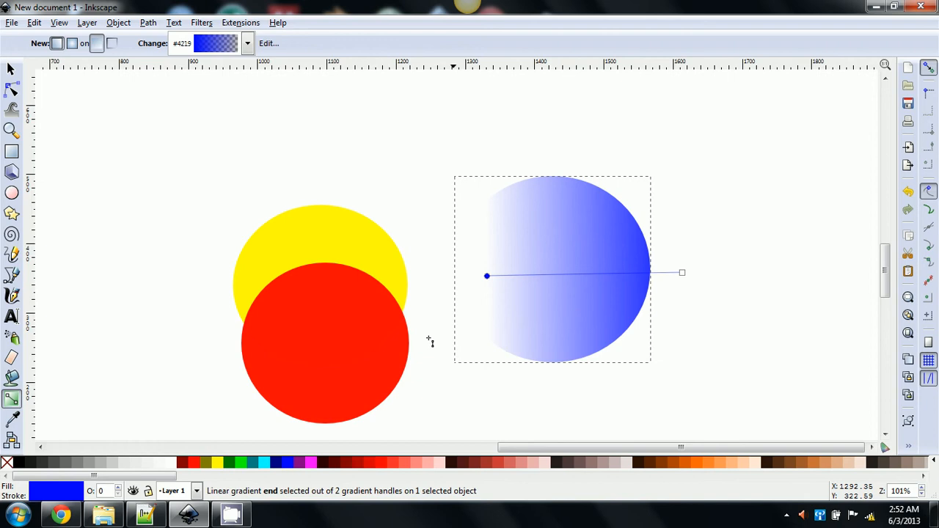
{"action": "left_click", "coordinate": [241, 465]}
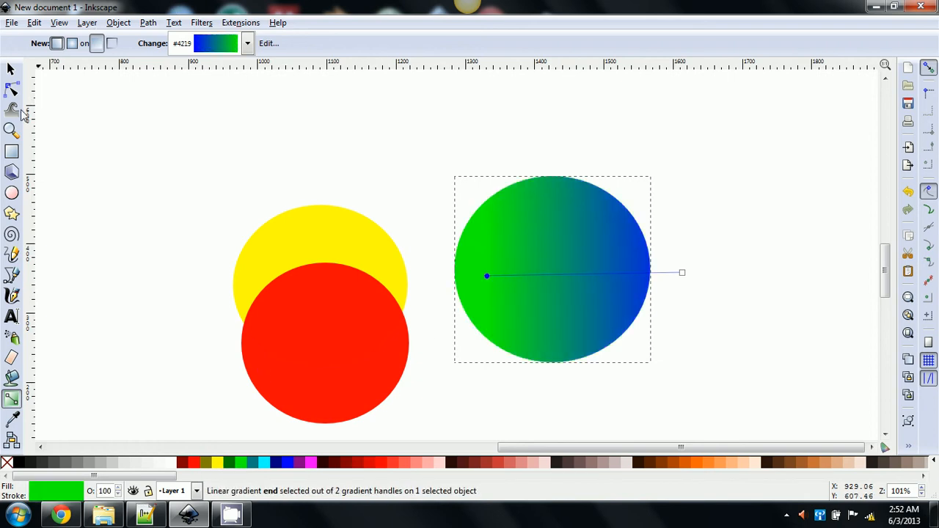
{"action": "left_click", "coordinate": [11, 70]}
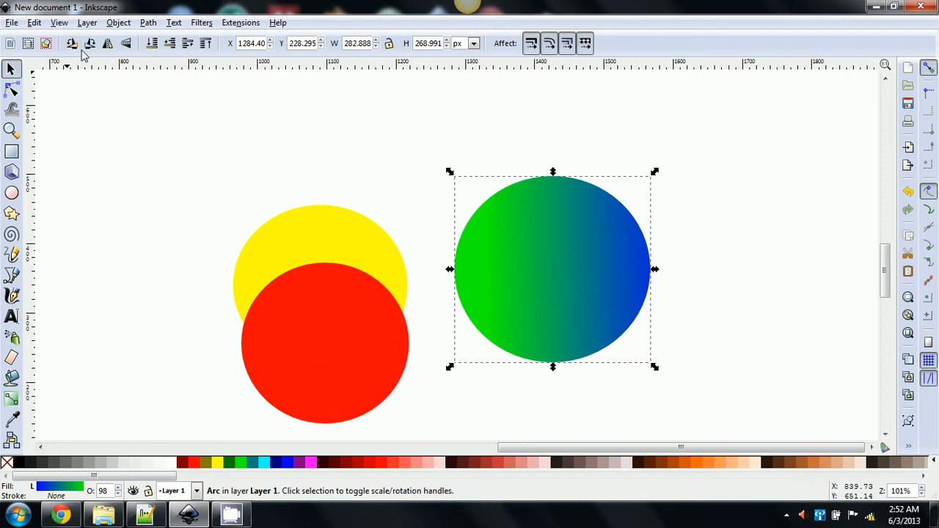
Rotate the gradient circle 90° counter-clockwise three times and back 90° clockwise twice.
{"action": "left_click", "coordinate": [72, 44]}
{"action": "left_click", "coordinate": [72, 43]}
{"action": "left_click", "coordinate": [80, 44]}
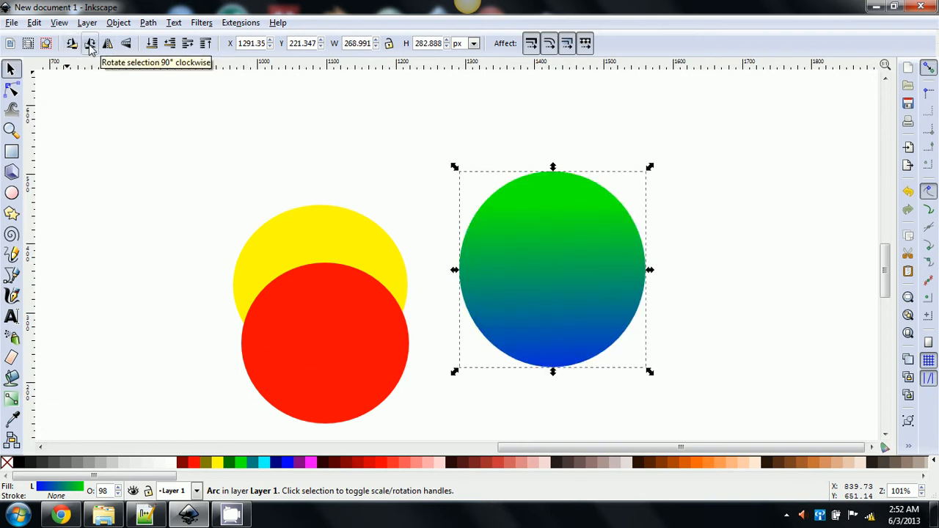
{"action": "left_click", "coordinate": [90, 44]}
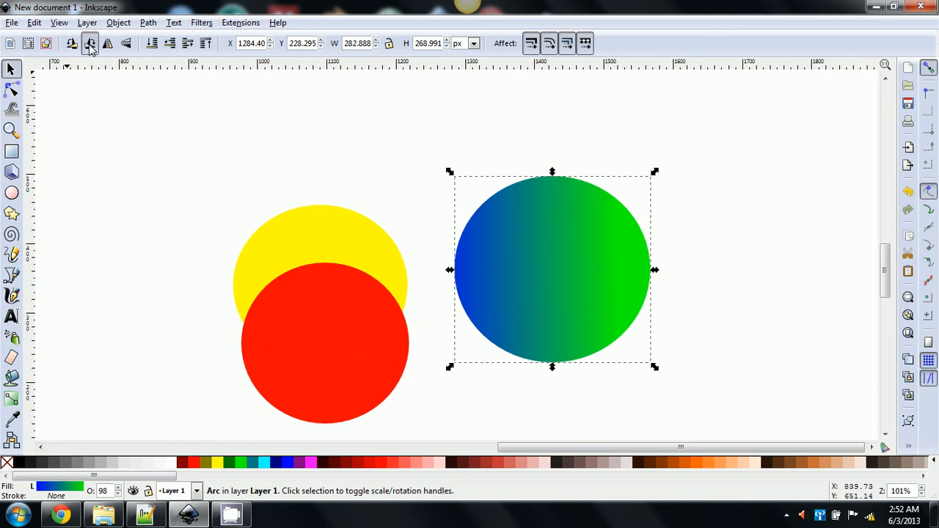
{"action": "left_click", "coordinate": [89, 44]}
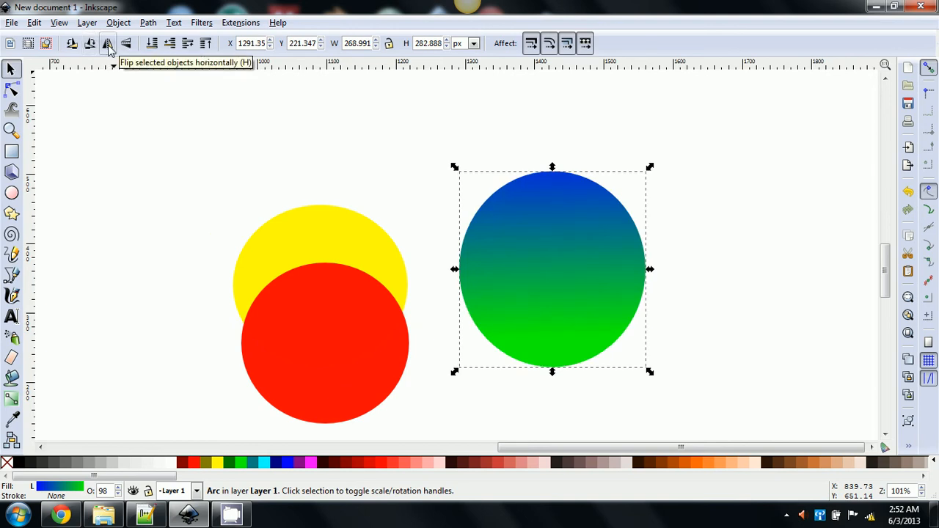
Flip the gradient circle horizontally and rotate it 90° clockwise, repeating this pair of operations once.
{"action": "left_click", "coordinate": [108, 44]}
{"action": "left_click", "coordinate": [90, 44]}
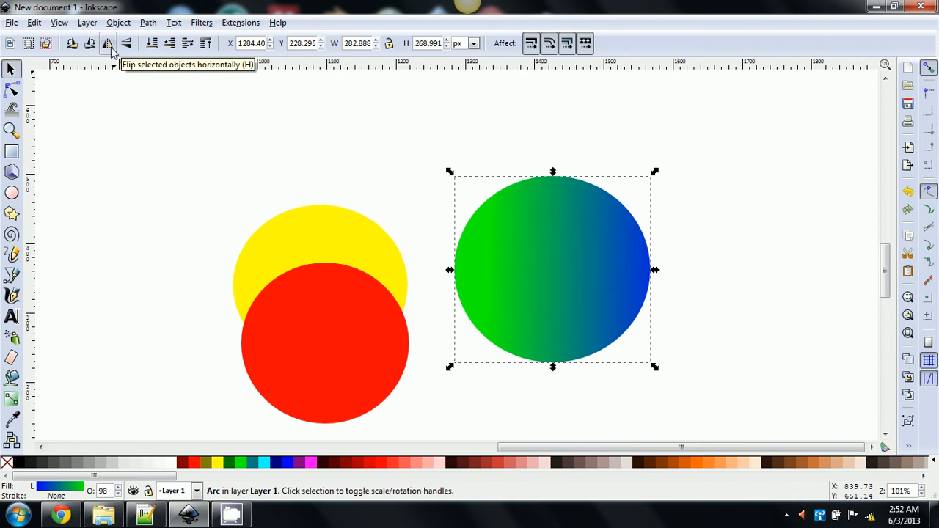
{"action": "left_click", "coordinate": [110, 46]}
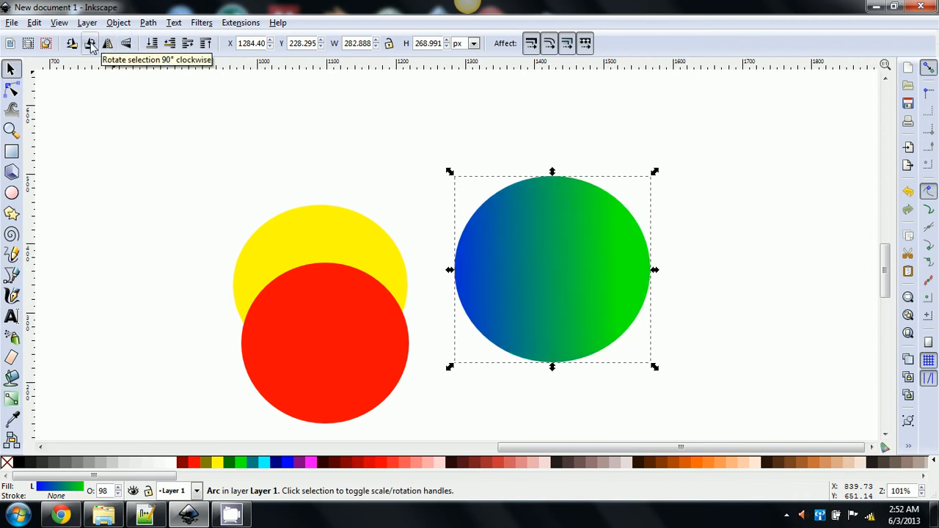
{"action": "left_click", "coordinate": [90, 44]}
Flip the gradient circle vertically three times, ending with green at the top and blue at the bottom.
{"action": "left_click", "coordinate": [127, 44]}
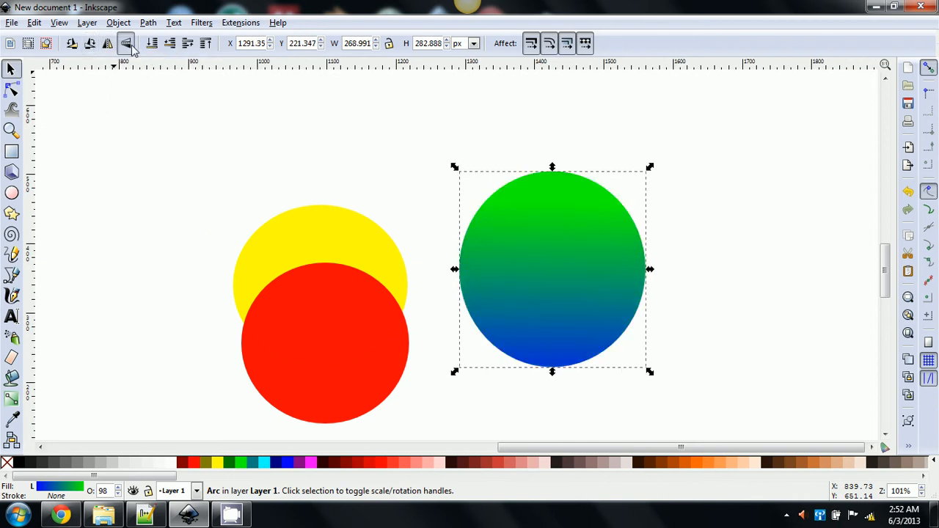
{"action": "left_click", "coordinate": [128, 45]}
{"action": "left_click", "coordinate": [127, 44]}
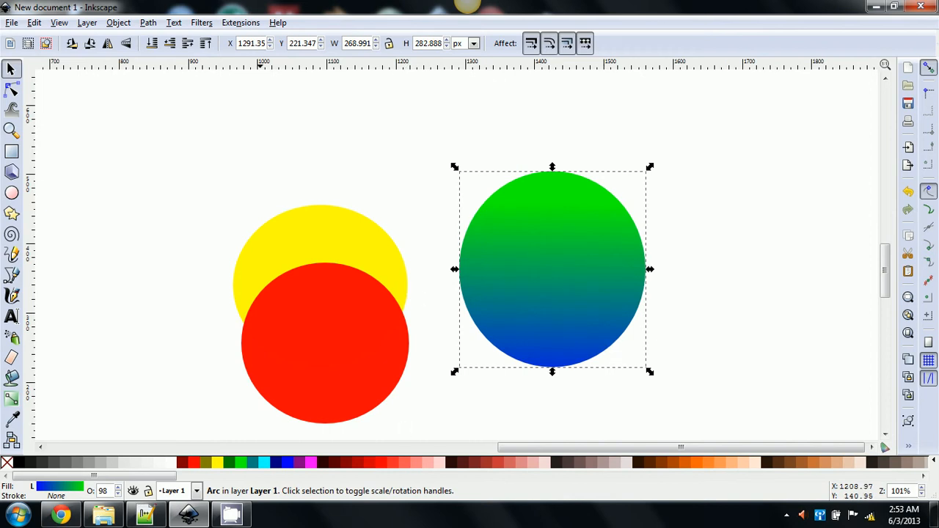
Deselect the gradient circle, select all objects in all layers, clear that selection, and select all three circles again.
{"action": "left_click", "coordinate": [45, 44]}
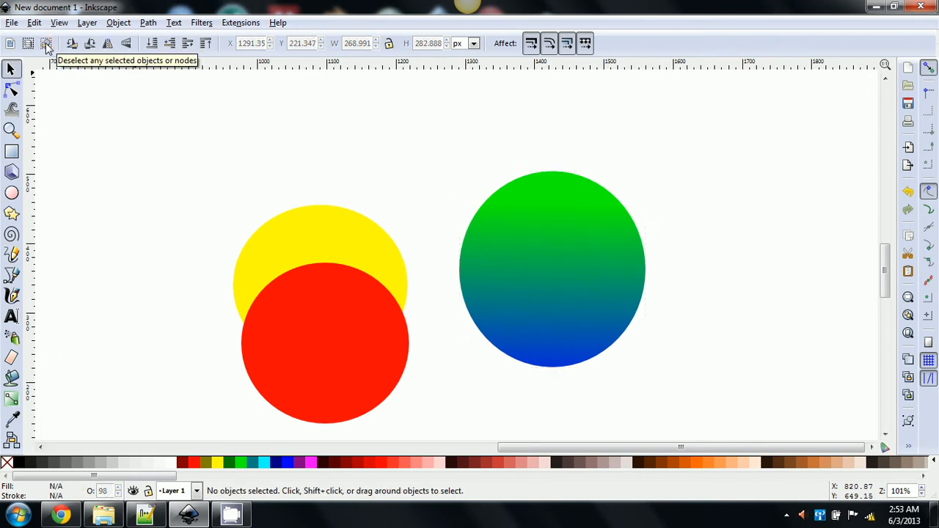
{"action": "left_click", "coordinate": [27, 46]}
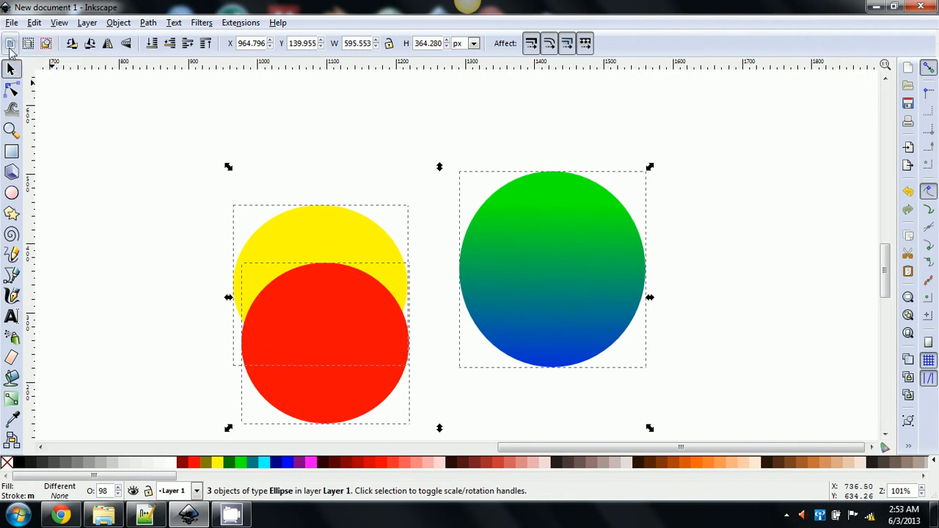
{"action": "left_click", "coordinate": [187, 188]}
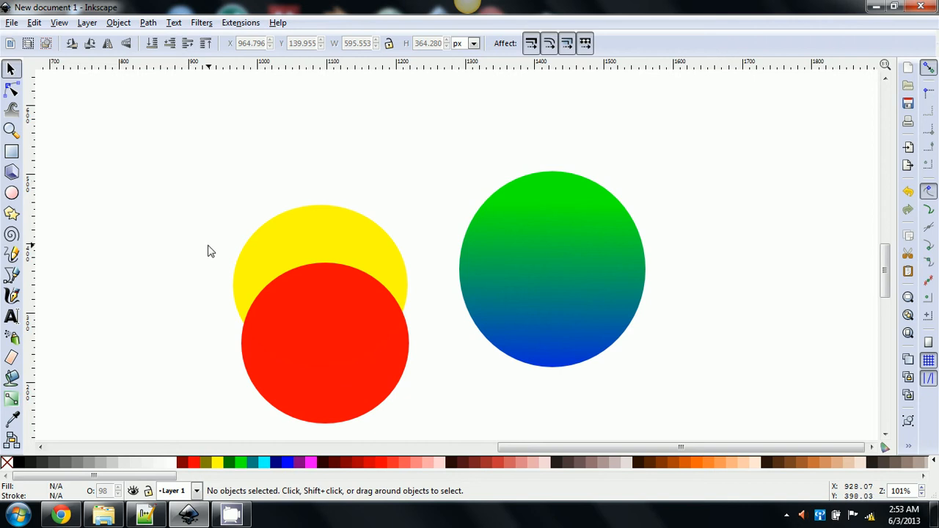
{"action": "key", "text": "ctrl+a"}
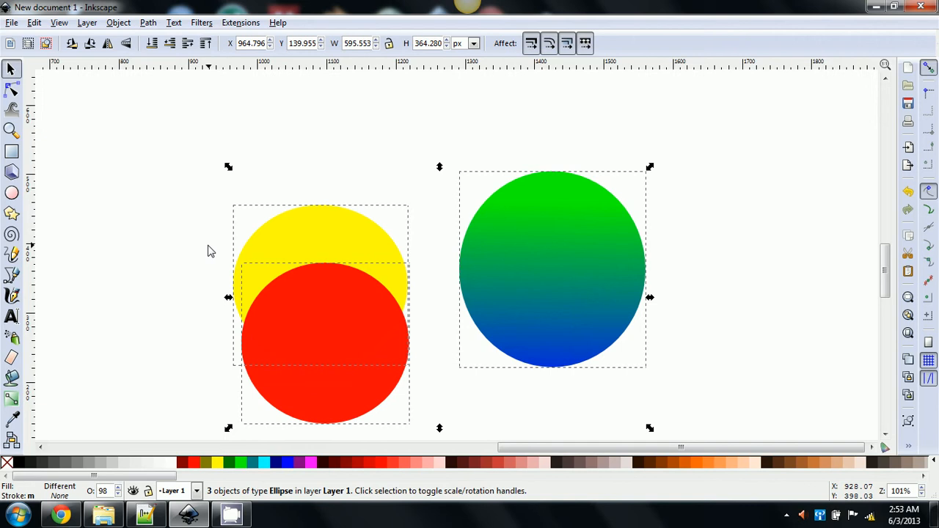
{"action": "left_click", "coordinate": [13, 23]}
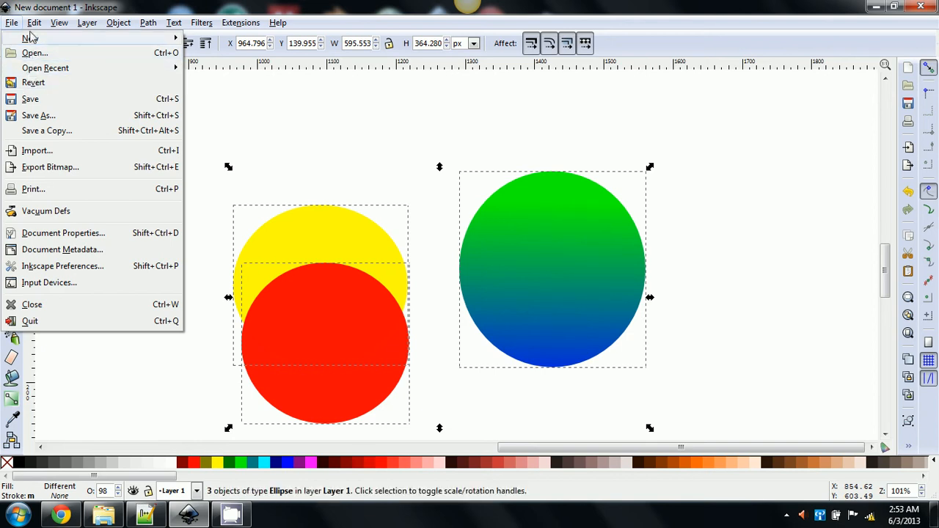
{"action": "mouse_move", "coordinate": [31, 24]}
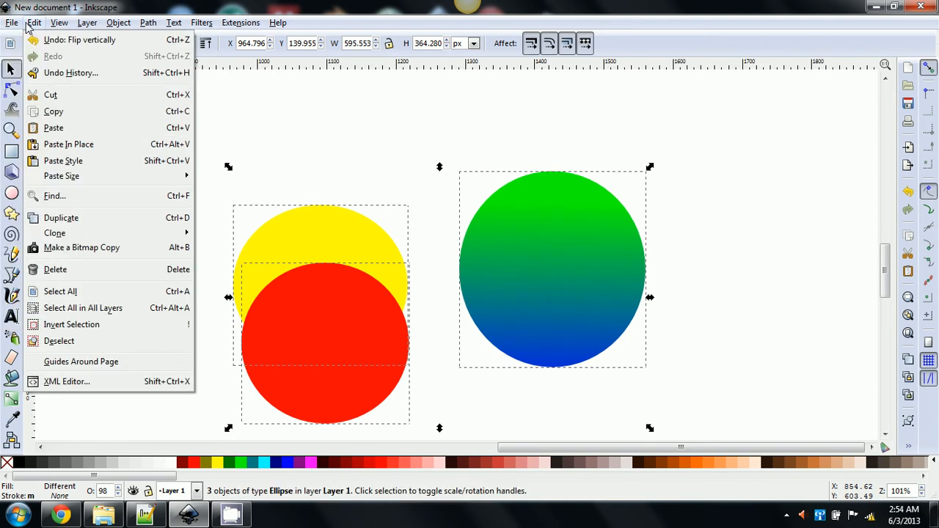
{"action": "mouse_move", "coordinate": [60, 24]}
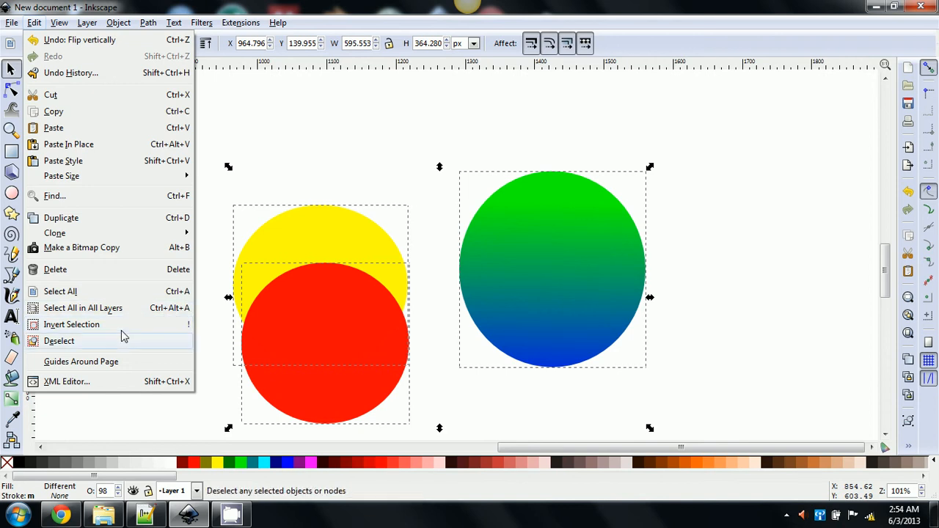
{"action": "left_click", "coordinate": [336, 239]}
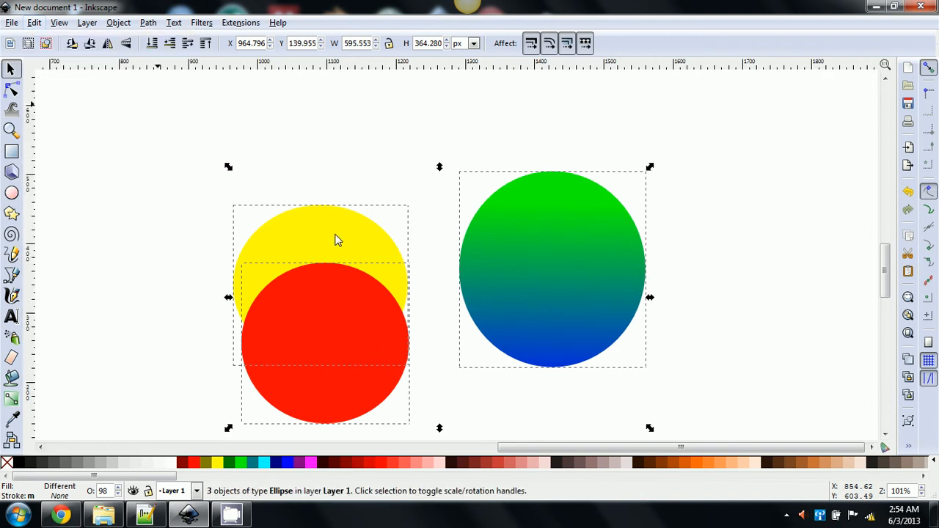
{"action": "left_click", "coordinate": [331, 153]}
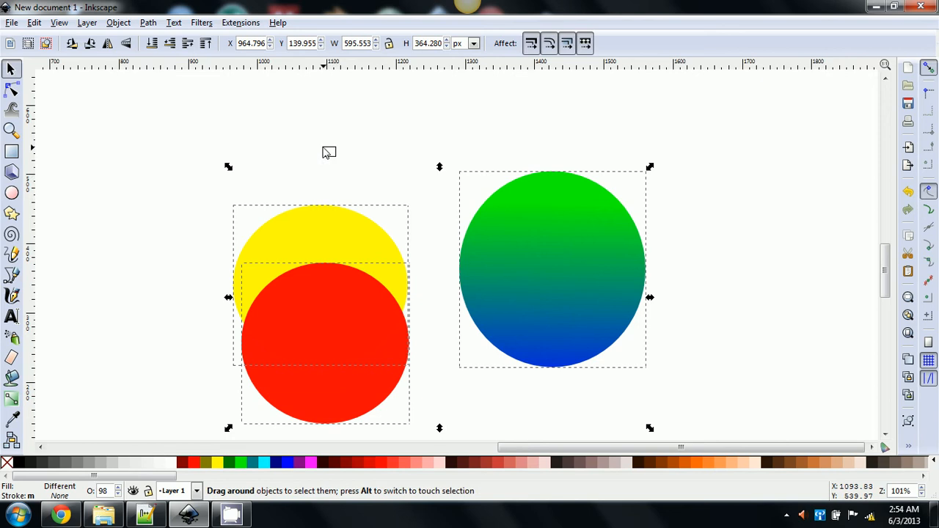
Select only the yellow circle and invert the selection to the red and gradient circles.
{"action": "left_click", "coordinate": [317, 227]}
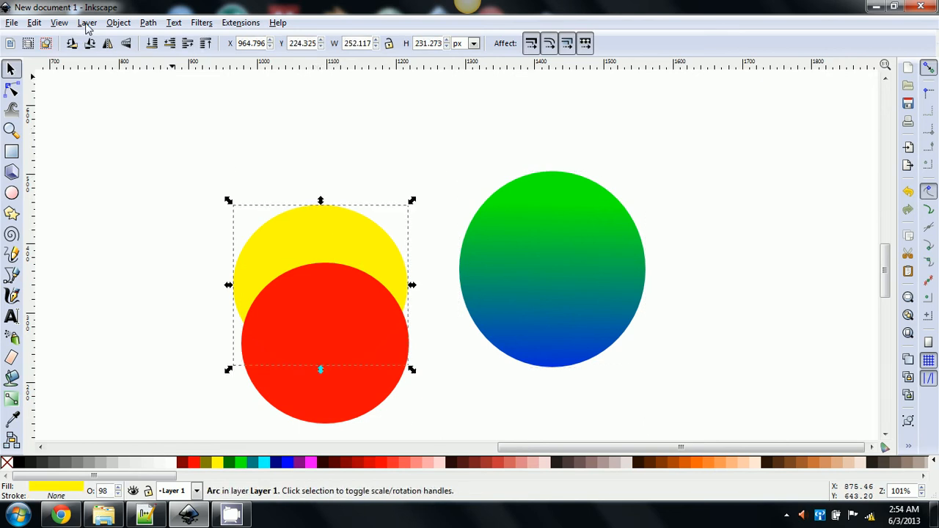
{"action": "left_click", "coordinate": [60, 23]}
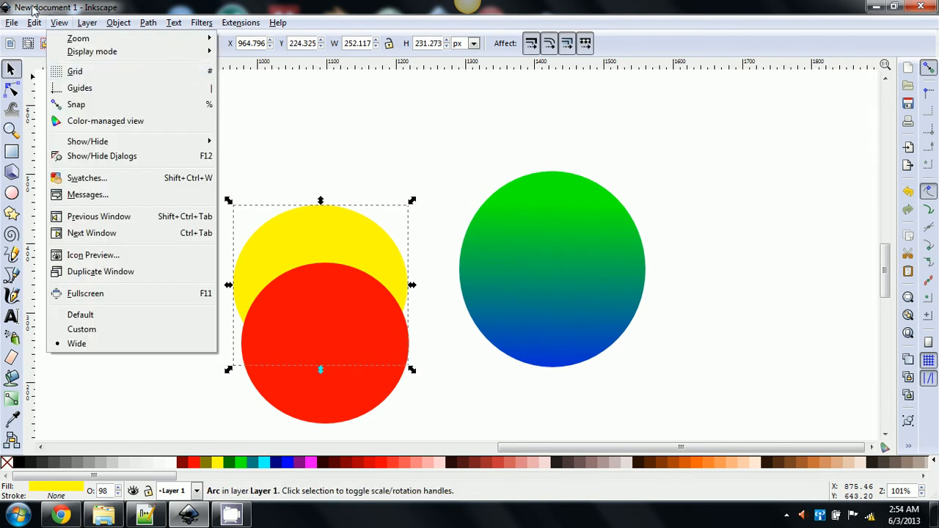
{"action": "mouse_move", "coordinate": [36, 25]}
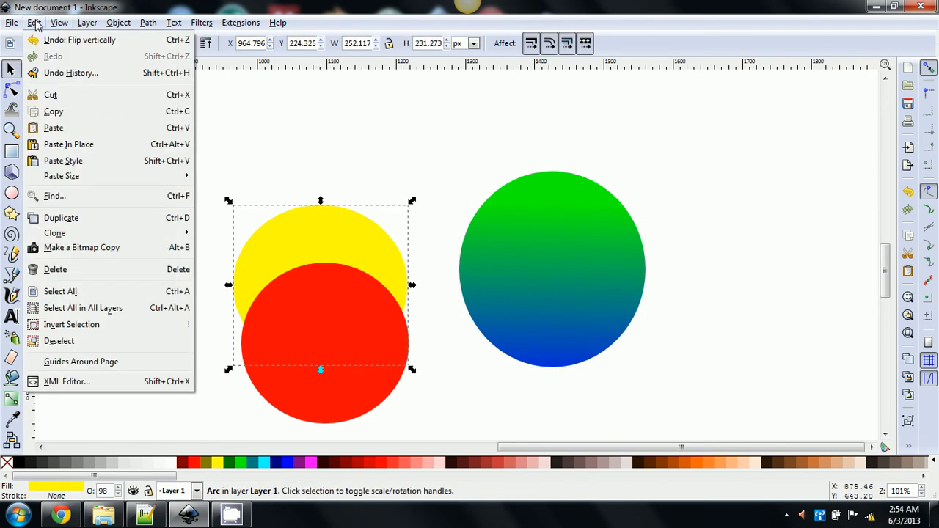
{"action": "left_click", "coordinate": [66, 326]}
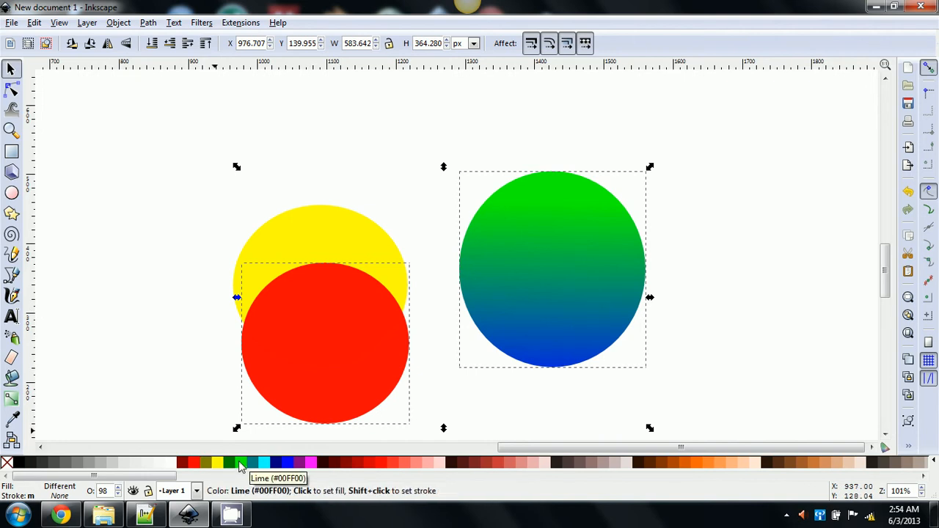
Select the yellow circle alone and recolour it first dark green and finally Aqua (#00FFFF).
{"action": "left_click", "coordinate": [315, 253]}
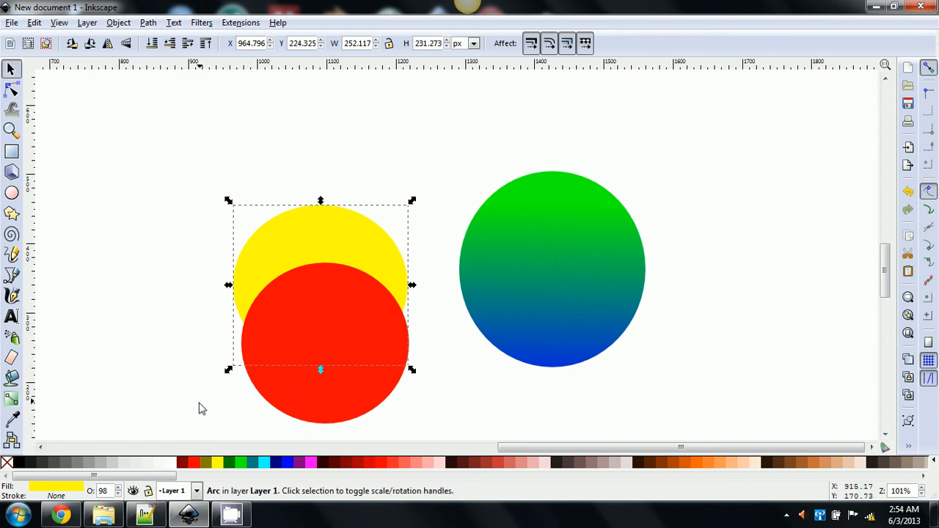
{"action": "left_click", "coordinate": [315, 228]}
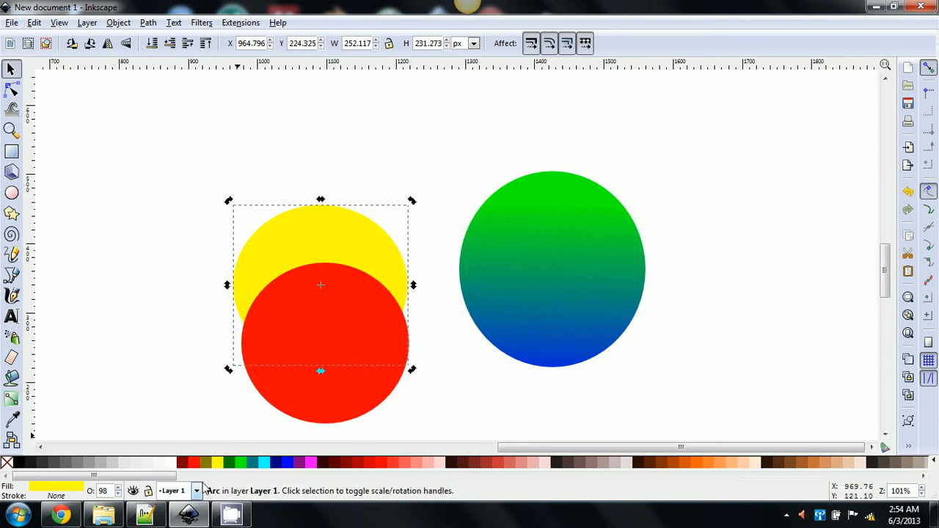
{"action": "left_click", "coordinate": [227, 463]}
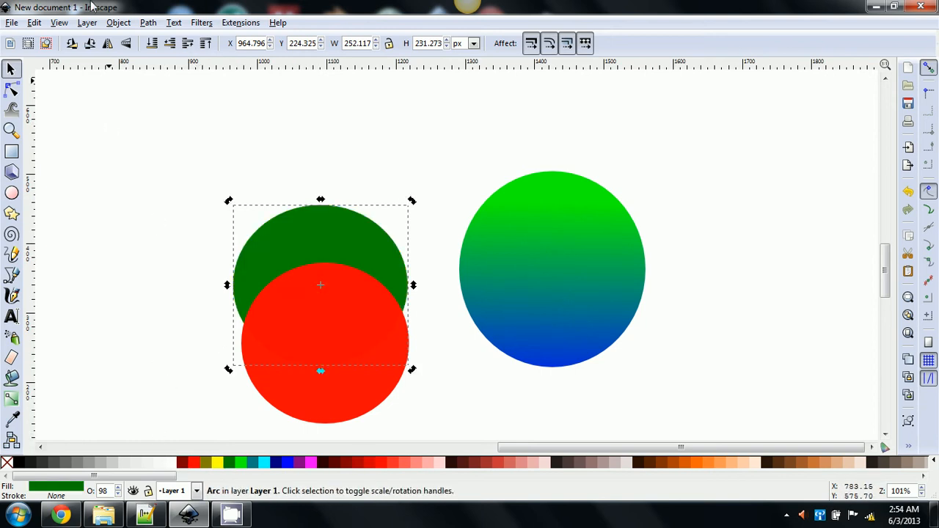
{"action": "left_click", "coordinate": [34, 22]}
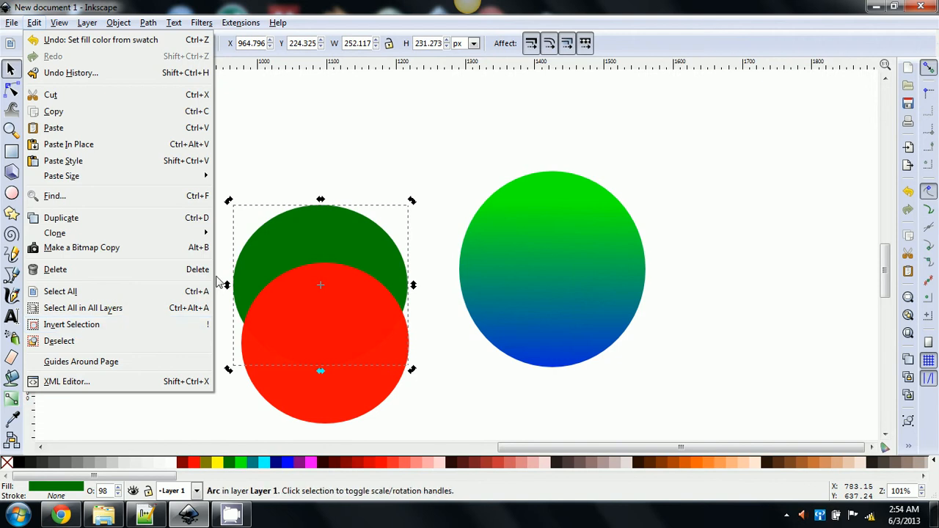
{"action": "left_click", "coordinate": [344, 229]}
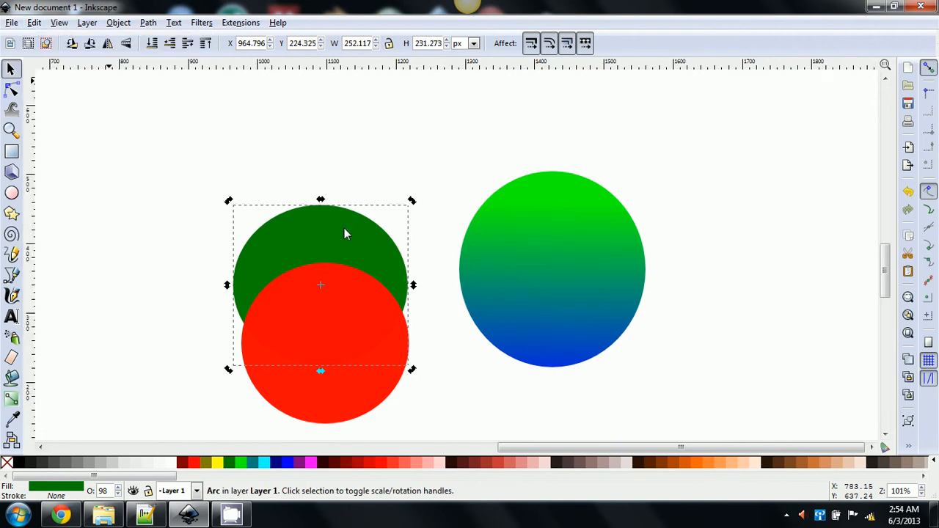
{"action": "left_click", "coordinate": [264, 462]}
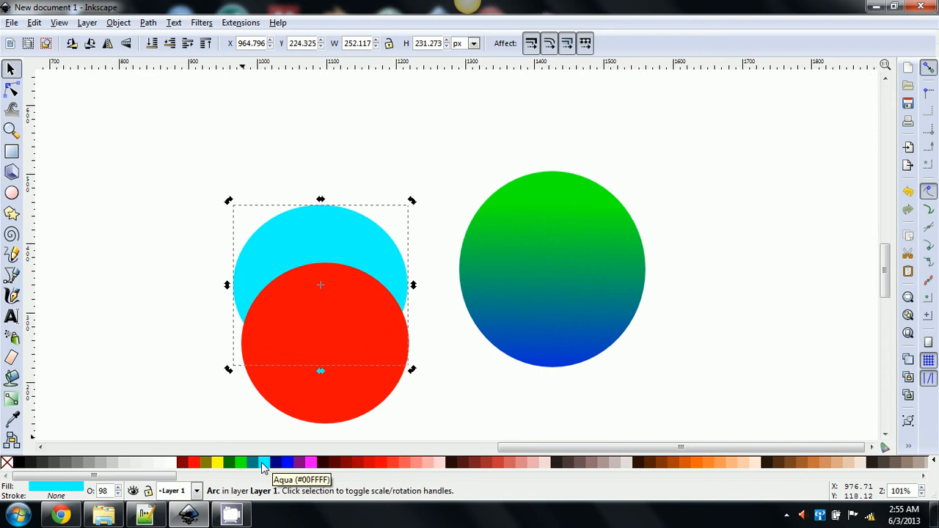
Invert the selection, clear it, and build a new selection of the red, gradient and aqua circles one at a time.
{"action": "key", "text": "shift+1"}
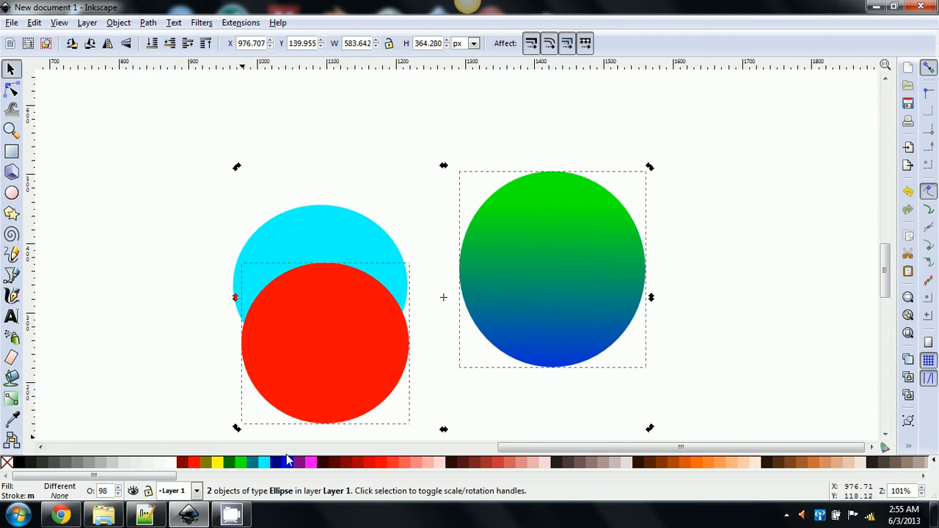
{"action": "left_click", "coordinate": [146, 257]}
{"action": "left_click", "coordinate": [279, 345]}
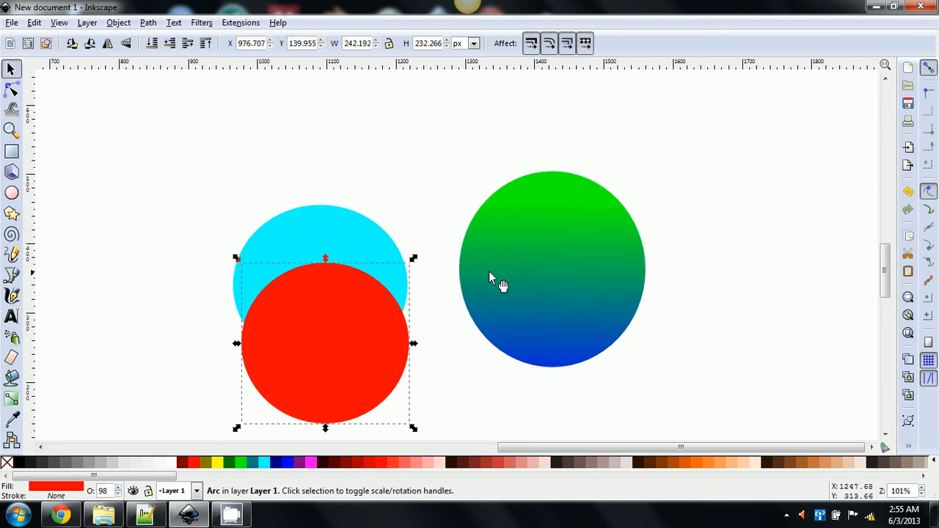
{"action": "left_click", "coordinate": [552, 269], "text": "shift"}
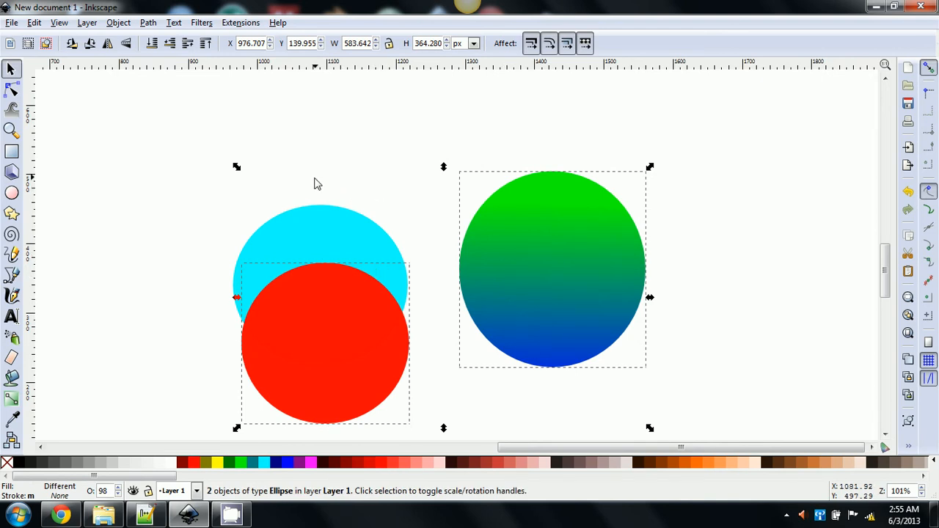
{"action": "left_click", "coordinate": [315, 225], "text": "shift"}
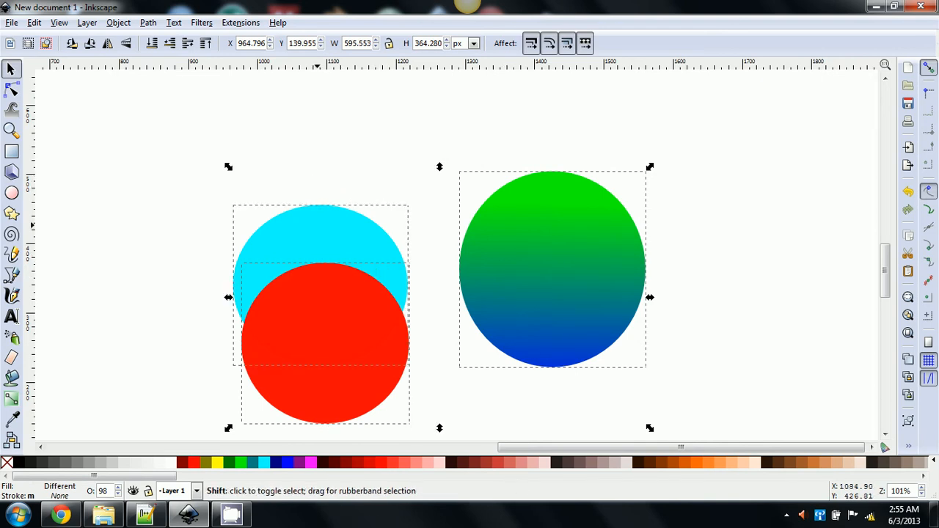
Select the aqua, red and gradient circles individually, deselect, cycle the selection to the aqua circle, and clear the selection.
{"action": "left_click", "coordinate": [311, 196]}
{"action": "left_click", "coordinate": [323, 245]}
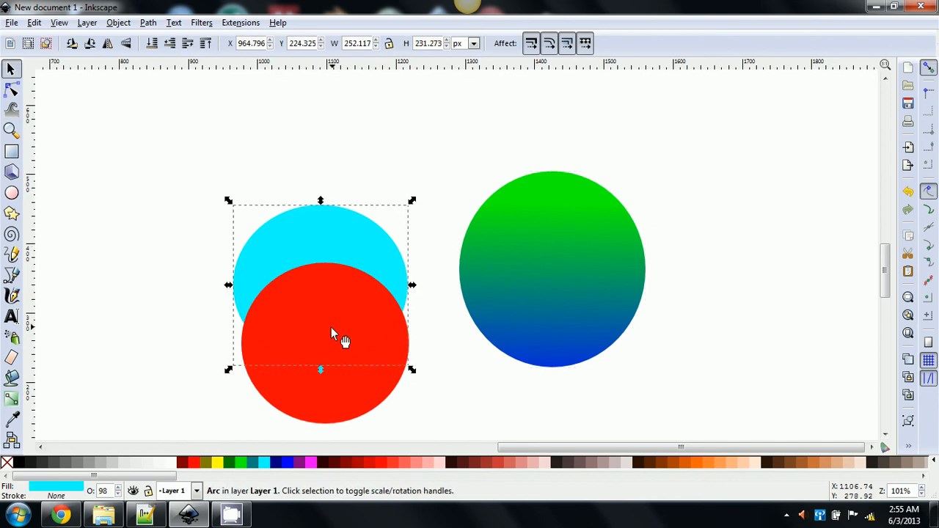
{"action": "left_click", "coordinate": [332, 329]}
{"action": "left_click", "coordinate": [571, 305]}
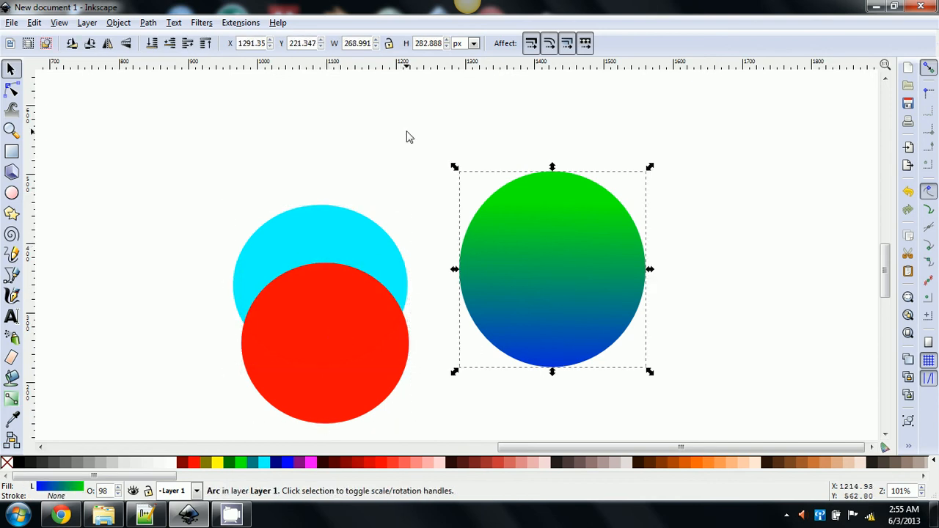
{"action": "left_click", "coordinate": [409, 137]}
{"action": "key", "text": "Tab"}
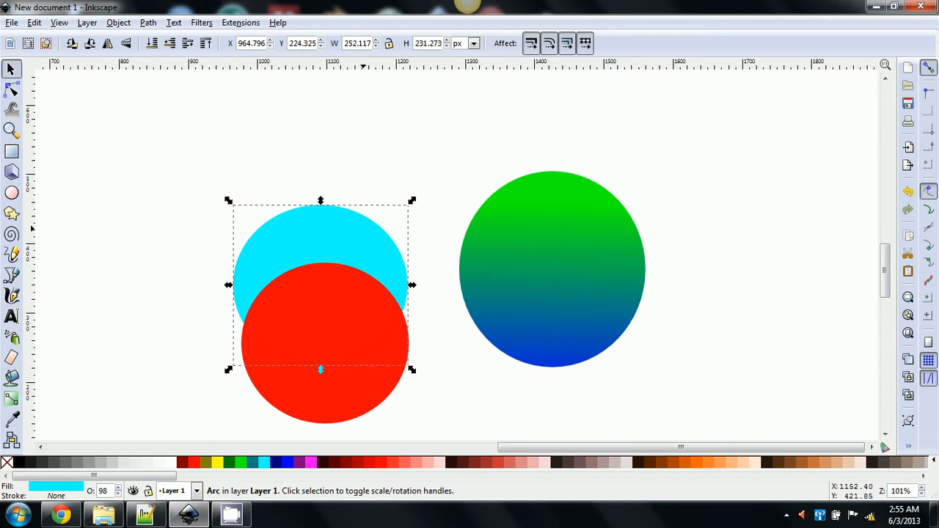
{"action": "left_click", "coordinate": [416, 171]}
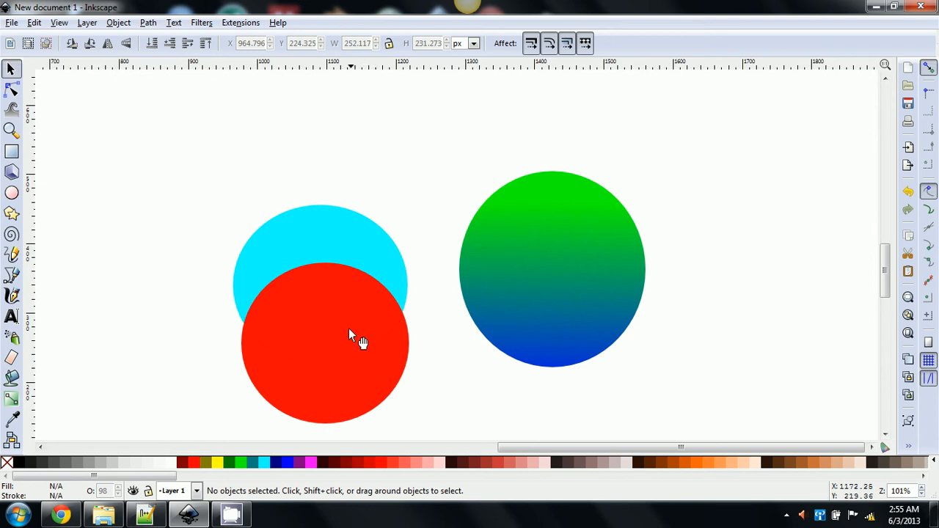
Add the aqua, red and gradient circles to one selection, and remove them again in the order gradient, red, aqua.
{"action": "left_click", "coordinate": [338, 247]}
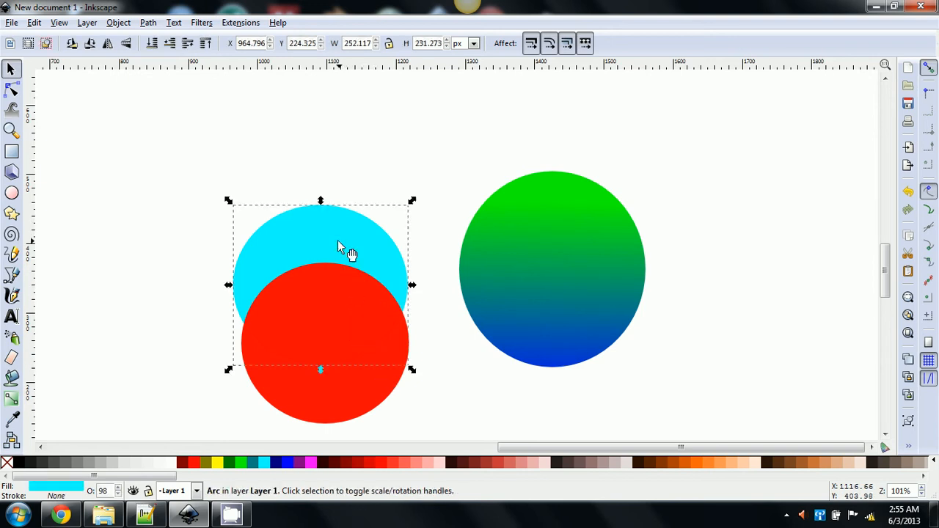
{"action": "left_click", "coordinate": [341, 329], "text": "shift"}
{"action": "left_click", "coordinate": [580, 256], "text": "shift"}
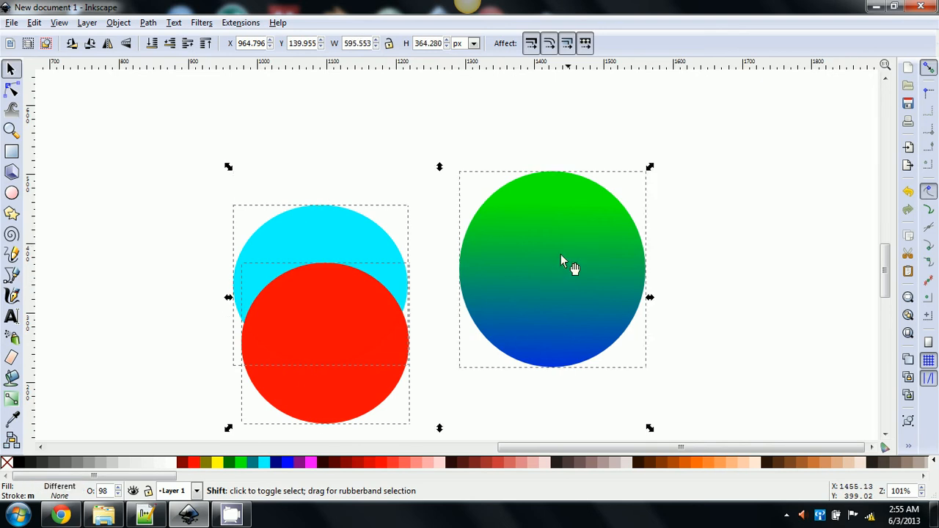
{"action": "left_click", "coordinate": [532, 286], "text": "shift"}
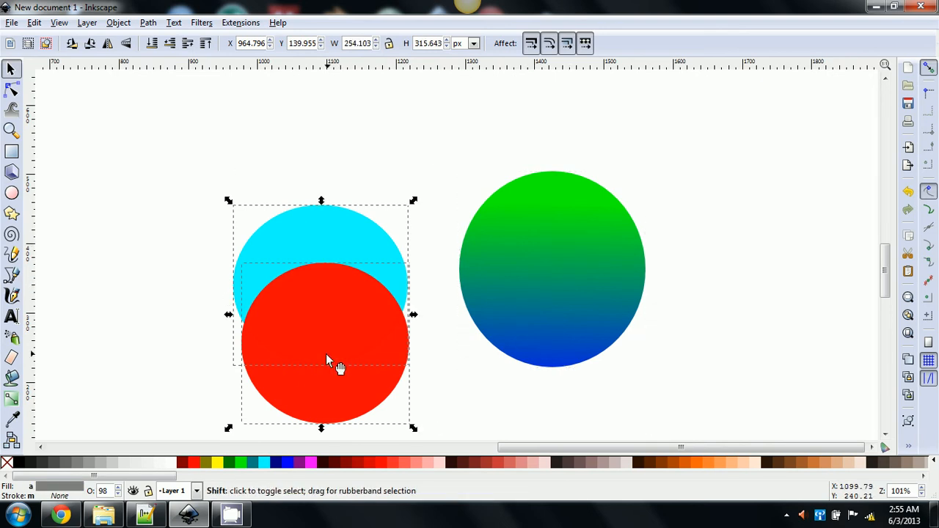
{"action": "left_click", "coordinate": [331, 334], "text": "shift"}
{"action": "left_click", "coordinate": [334, 237], "text": "shift"}
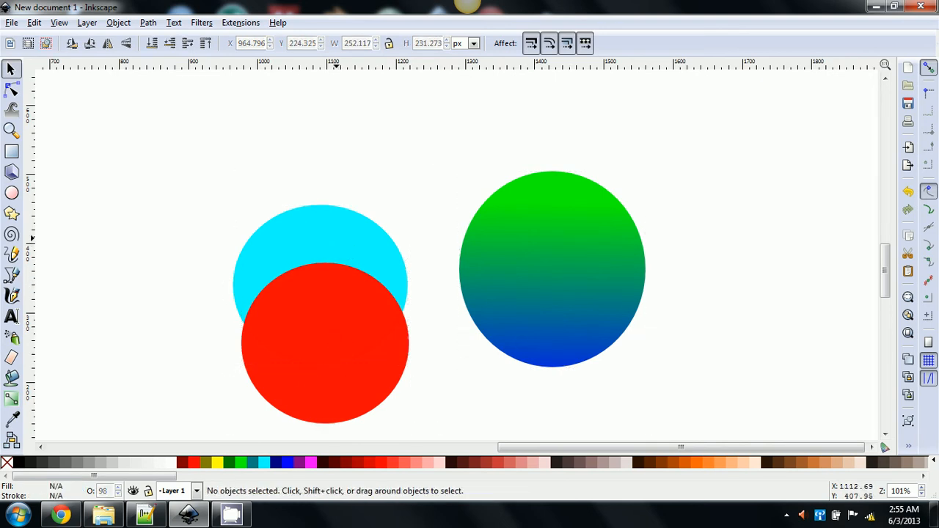
Open the aqua circle for ellipse editing directly from the canvas, return to the Selector tool, and open it for editing again.
{"action": "double_click", "coordinate": [336, 239]}
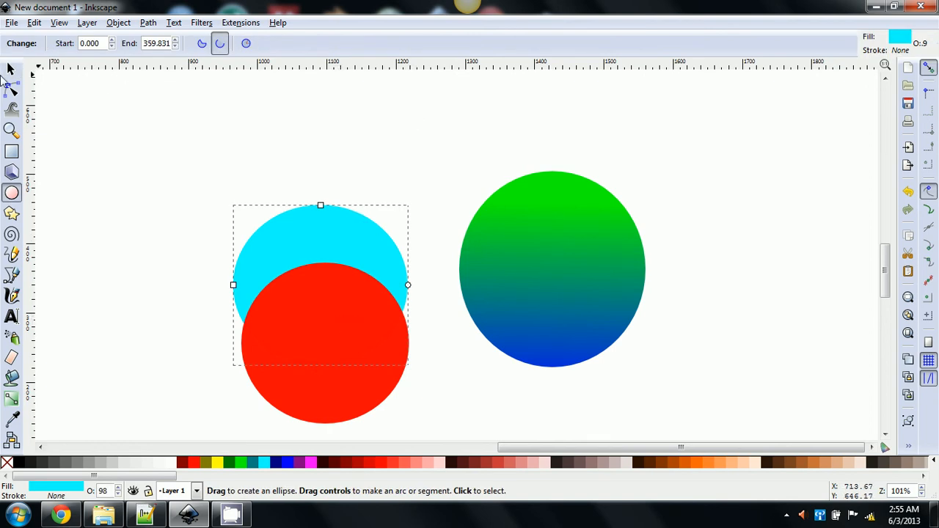
{"action": "left_click", "coordinate": [10, 72]}
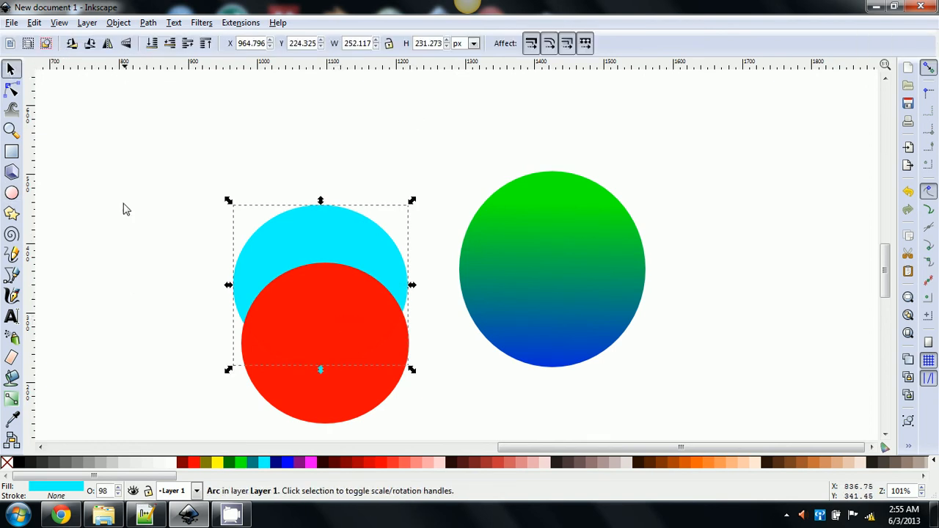
{"action": "double_click", "coordinate": [345, 252]}
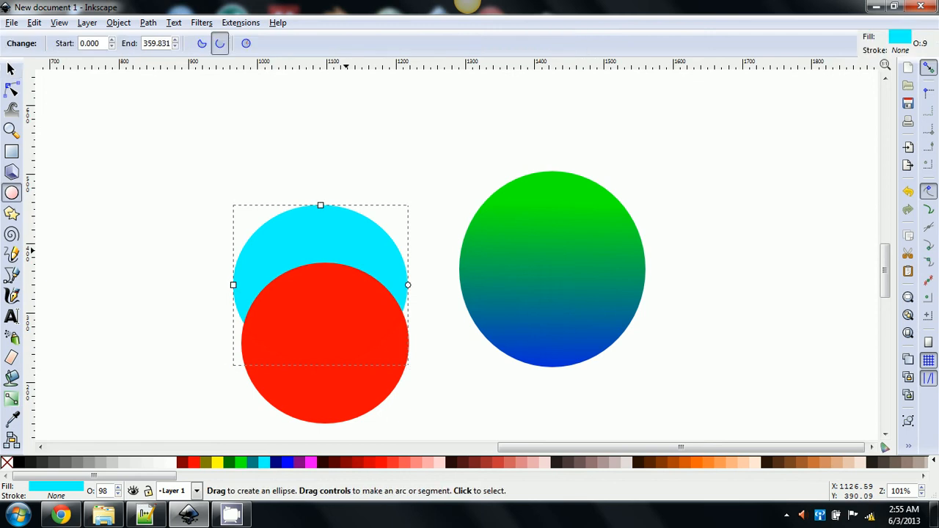
Draw an aqua rectangle about 90 × 161 px above and left of the aqua circle, open it for shape editing, and return to the Selector tool.
{"action": "left_click", "coordinate": [11, 151]}
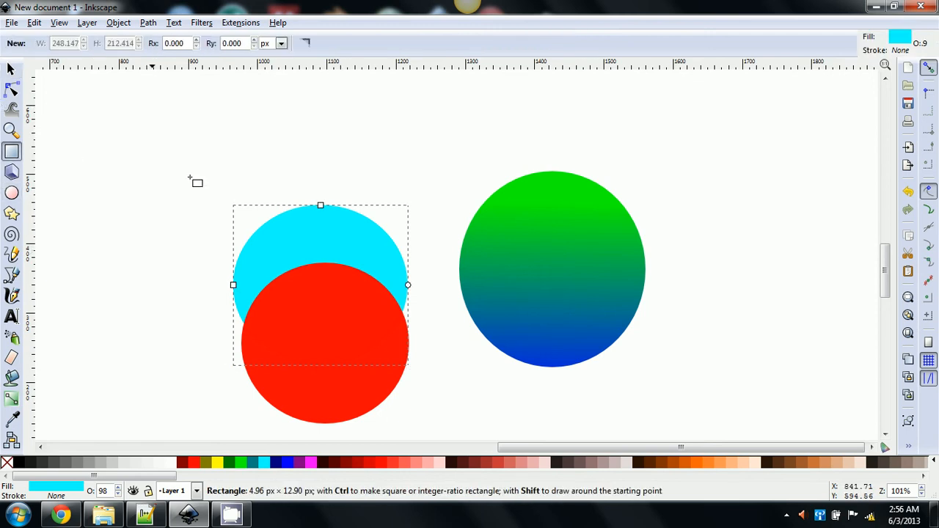
{"action": "left_click_drag", "start_coordinate": [147, 108], "coordinate": [211, 219]}
{"action": "left_click", "coordinate": [11, 68]}
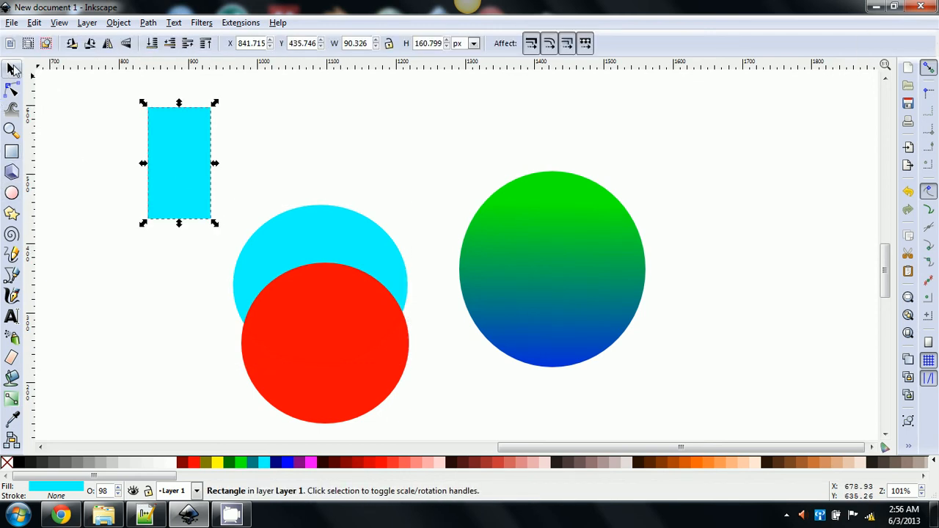
{"action": "double_click", "coordinate": [168, 151]}
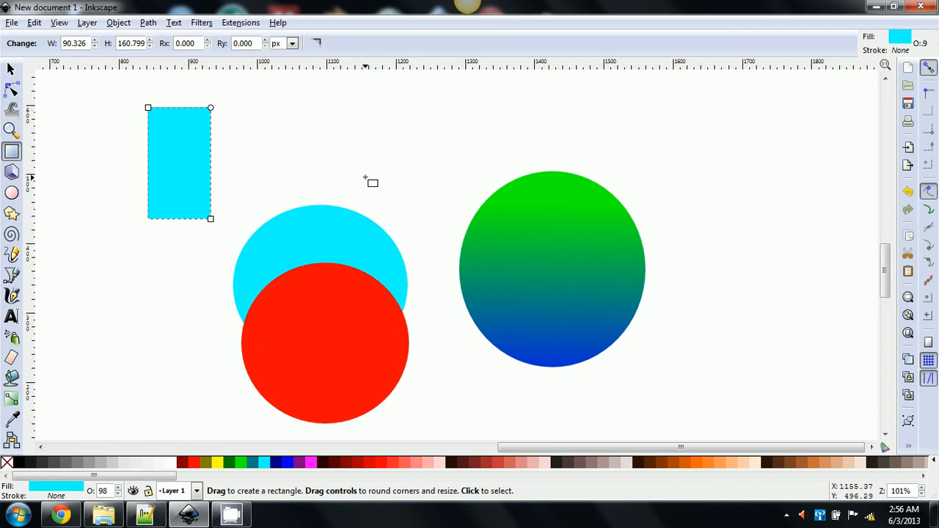
{"action": "key", "text": "s"}
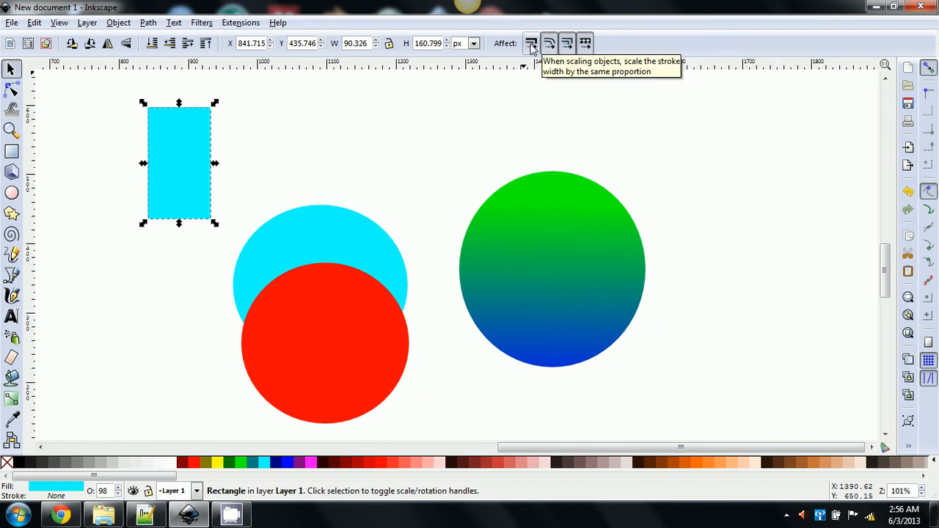
Turn off the option that transforms patterns along with their objects, and turn it back on.
{"action": "left_click", "coordinate": [584, 43]}
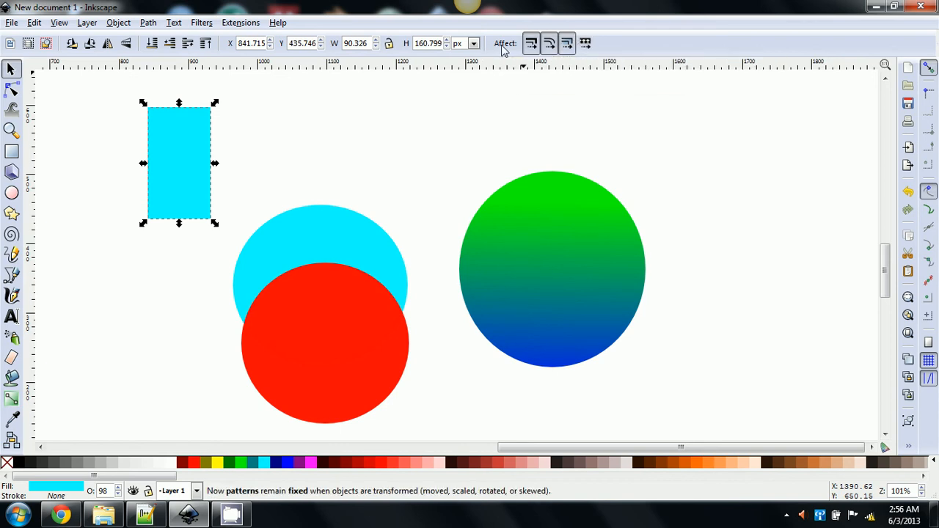
{"action": "left_click", "coordinate": [584, 44]}
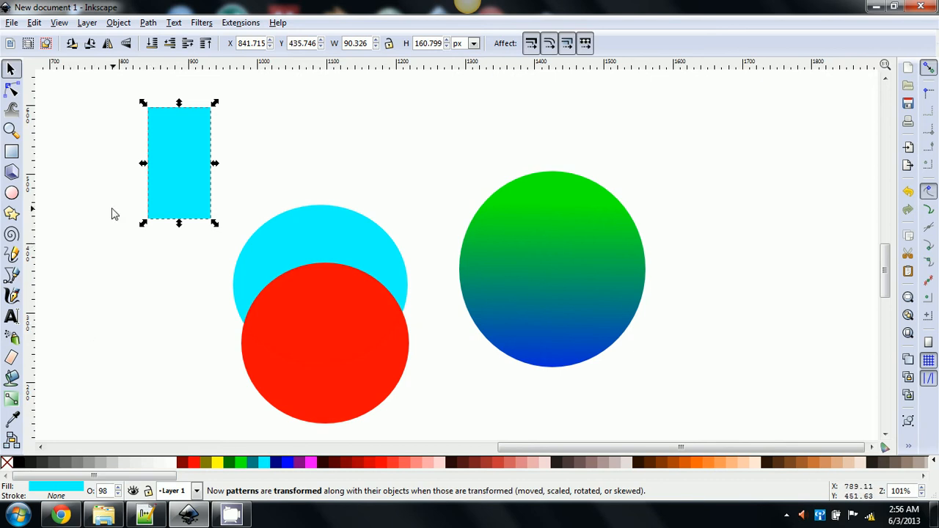
Open the Fill and Stroke settings for the aqua rectangle.
{"action": "left_click", "coordinate": [55, 495]}
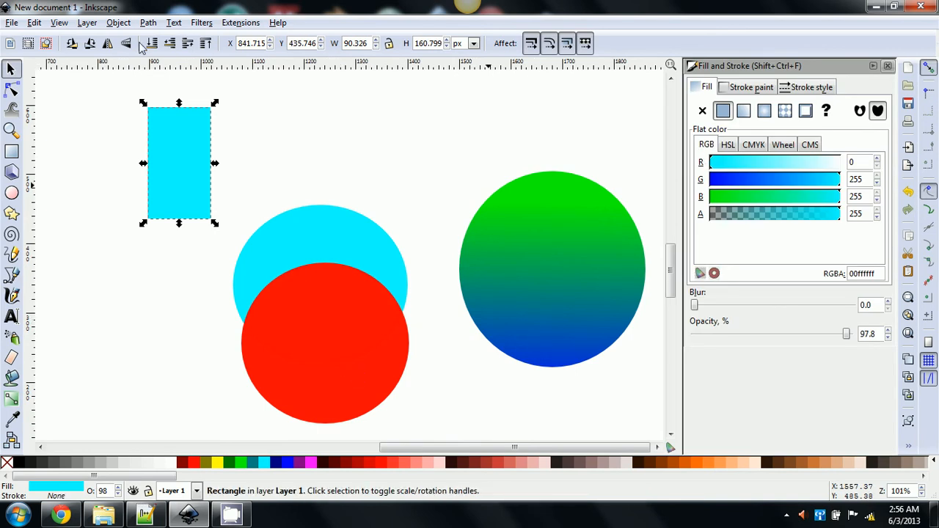
{"action": "left_click", "coordinate": [59, 23]}
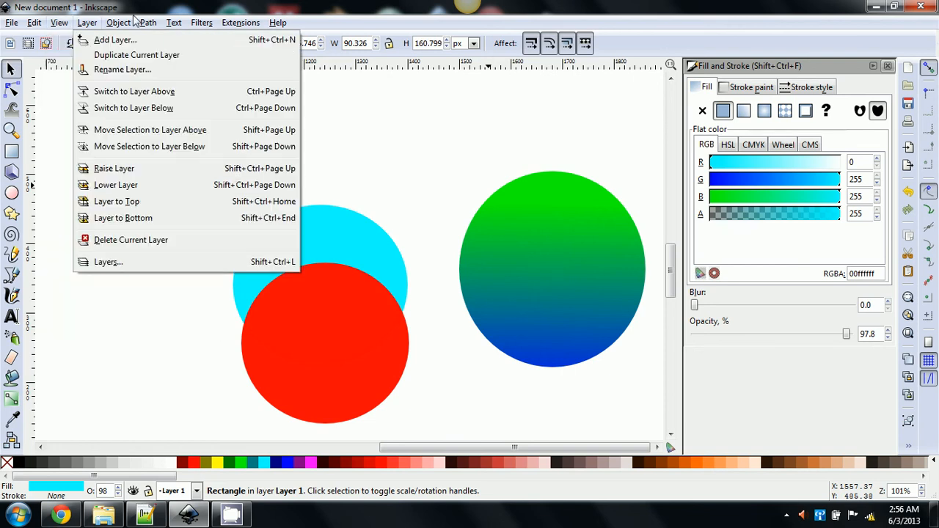
{"action": "mouse_move", "coordinate": [118, 24]}
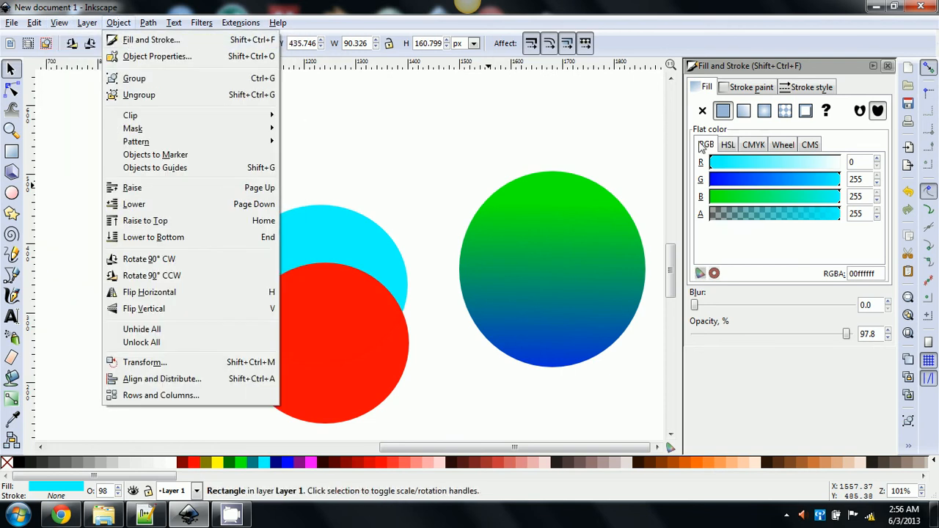
{"action": "left_click", "coordinate": [627, 169]}
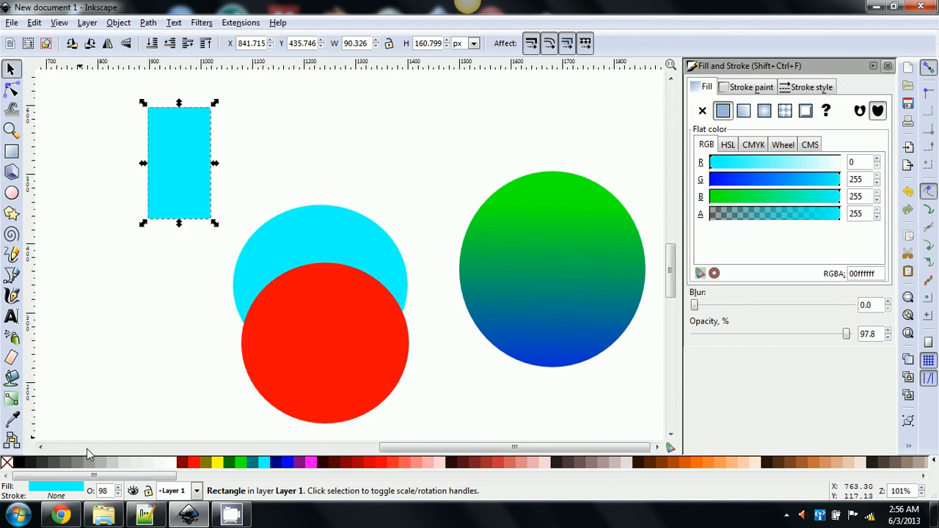
{"action": "left_click", "coordinate": [86, 23]}
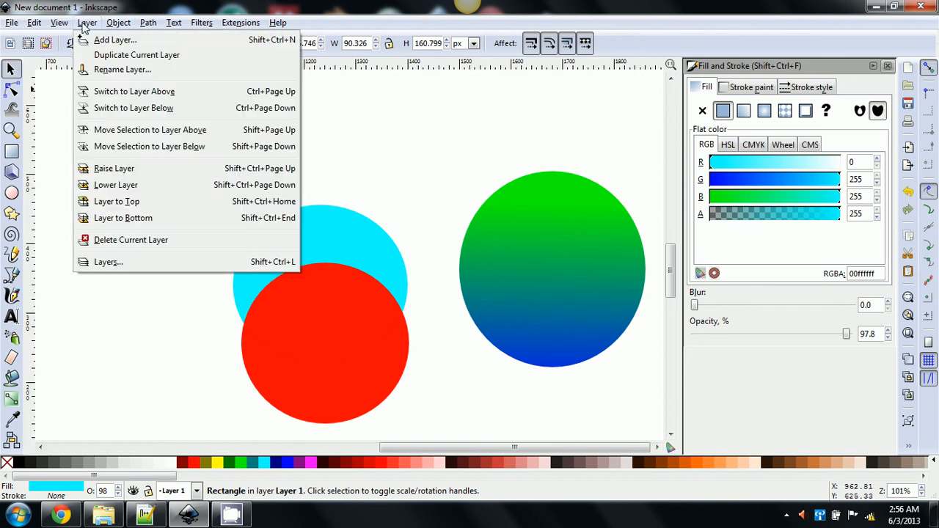
{"action": "mouse_move", "coordinate": [107, 27]}
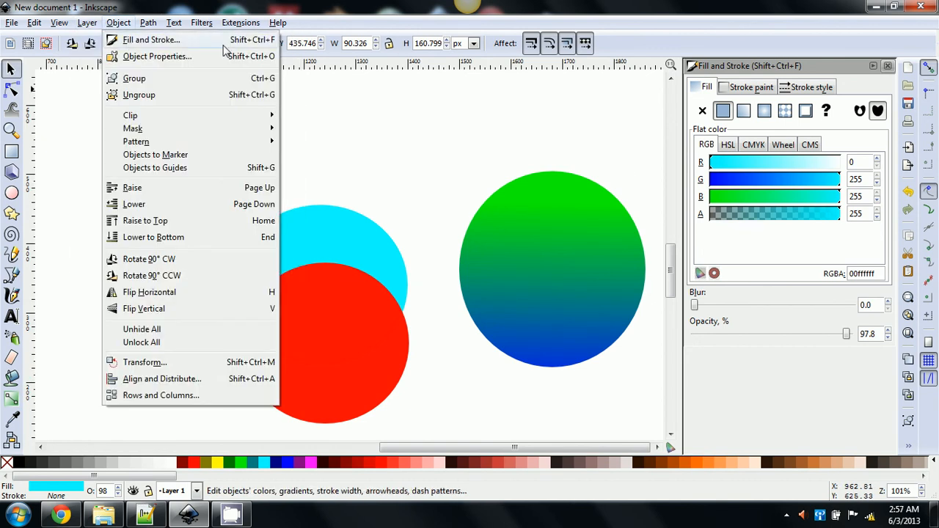
{"action": "left_click", "coordinate": [606, 164]}
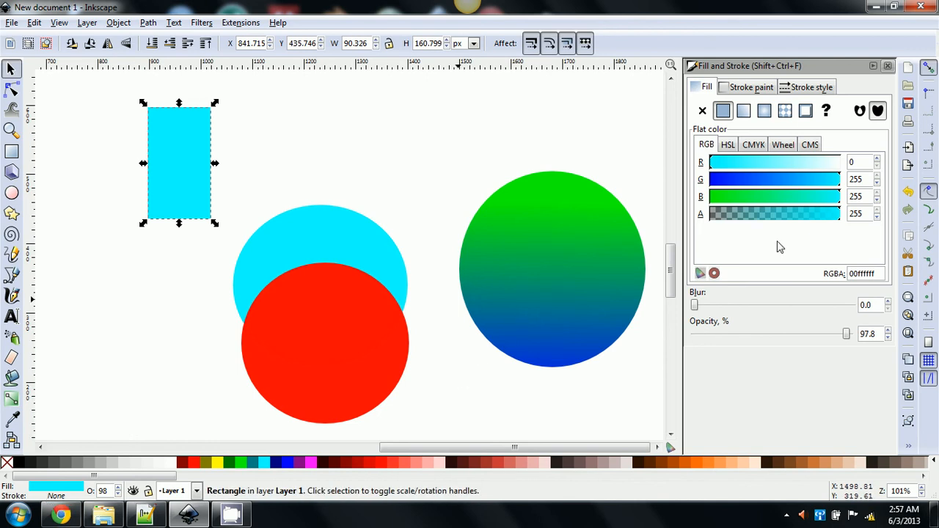
Try a flat black colour, a linear gradient and a radial gradient as the aqua rectangle's stroke paint.
{"action": "left_click", "coordinate": [747, 88]}
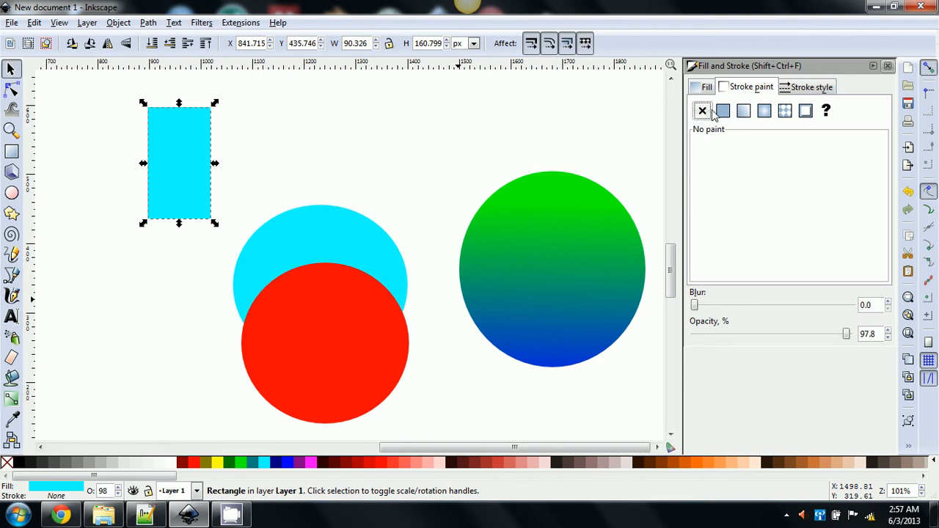
{"action": "left_click", "coordinate": [723, 111]}
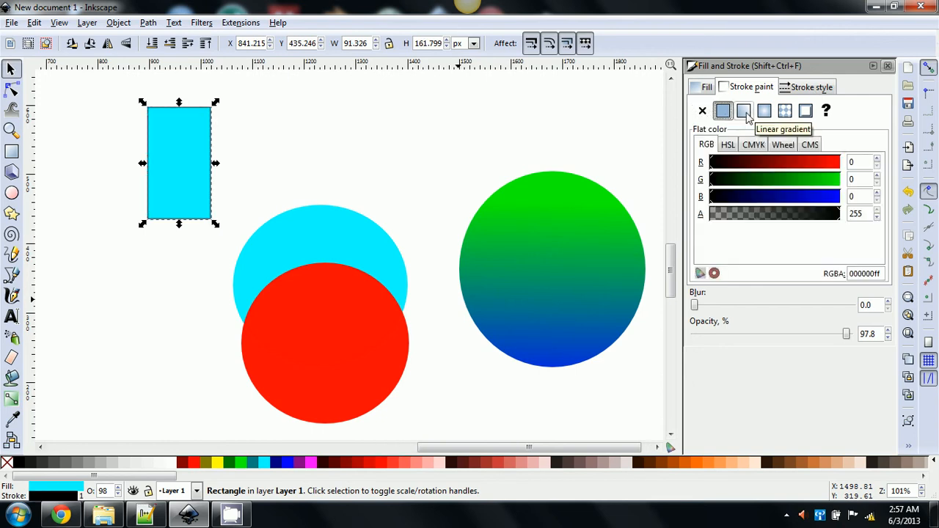
{"action": "left_click", "coordinate": [745, 113]}
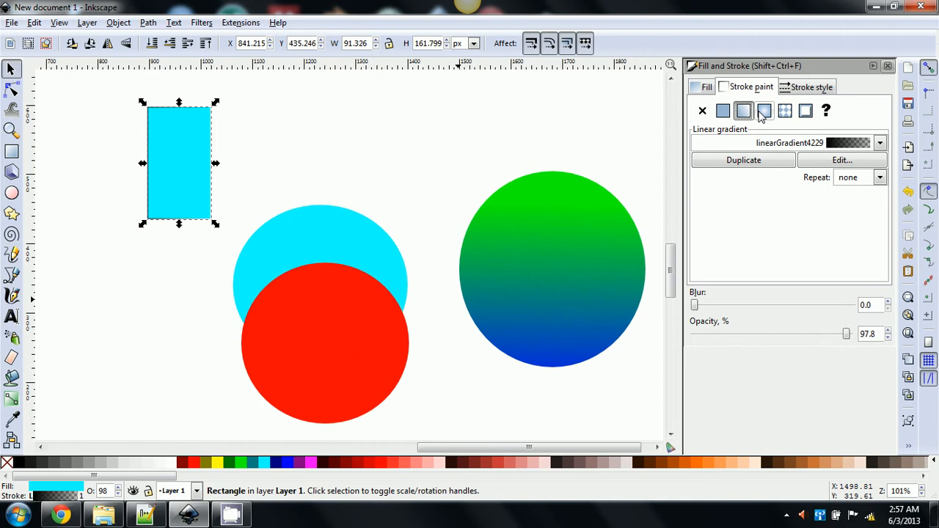
{"action": "left_click", "coordinate": [764, 114]}
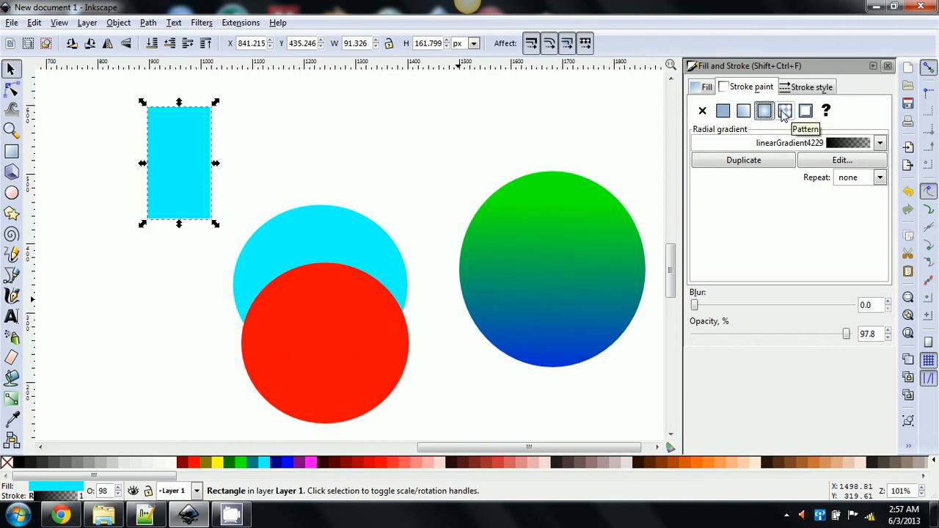
Try the Stripes 1:1 pattern as the aqua rectangle's stroke paint, look through the other patterns, and return the stroke to flat black.
{"action": "left_click", "coordinate": [784, 113]}
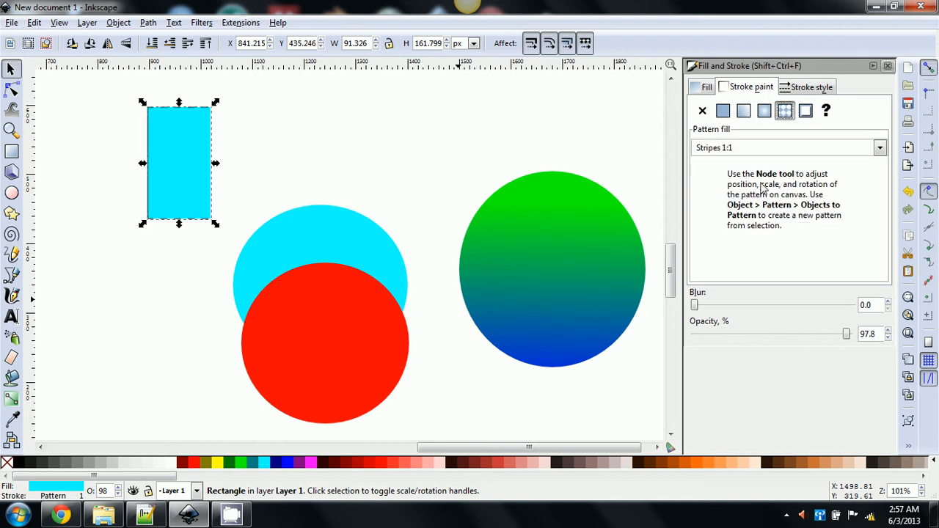
{"action": "left_click", "coordinate": [881, 151]}
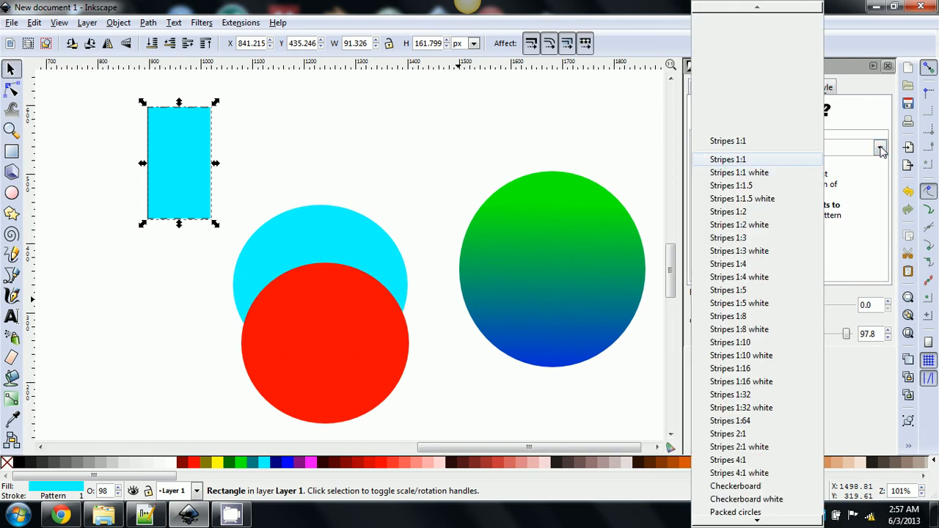
{"action": "scroll", "coordinate": [764, 301], "scroll_direction": "down", "scroll_amount": 4}
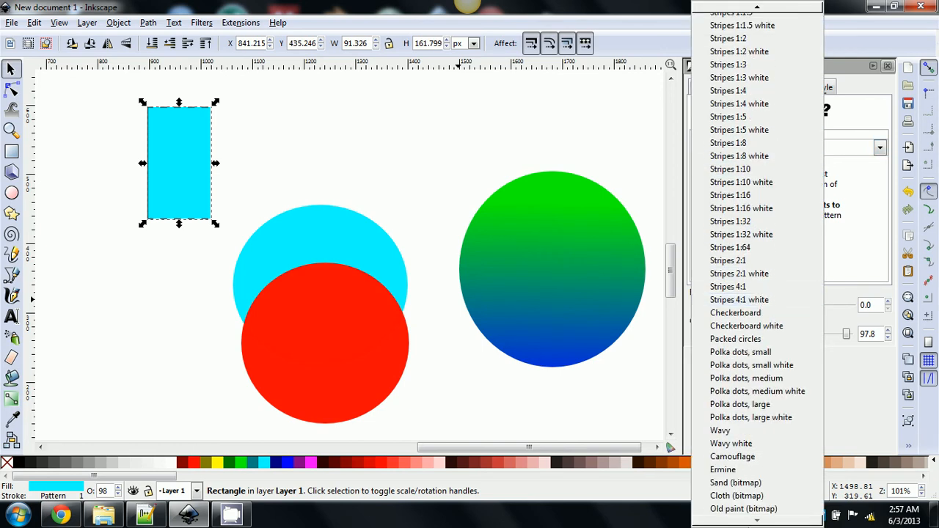
{"action": "left_click", "coordinate": [859, 405]}
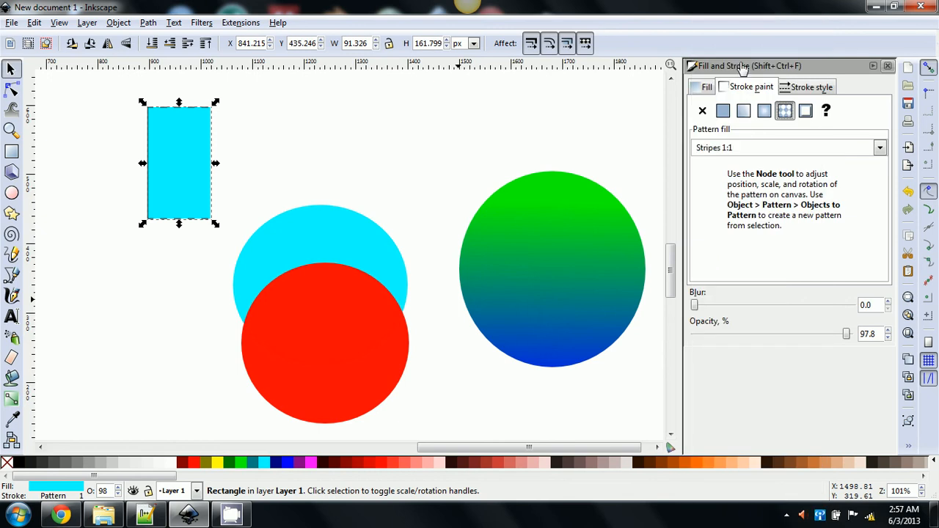
{"action": "left_click", "coordinate": [722, 111]}
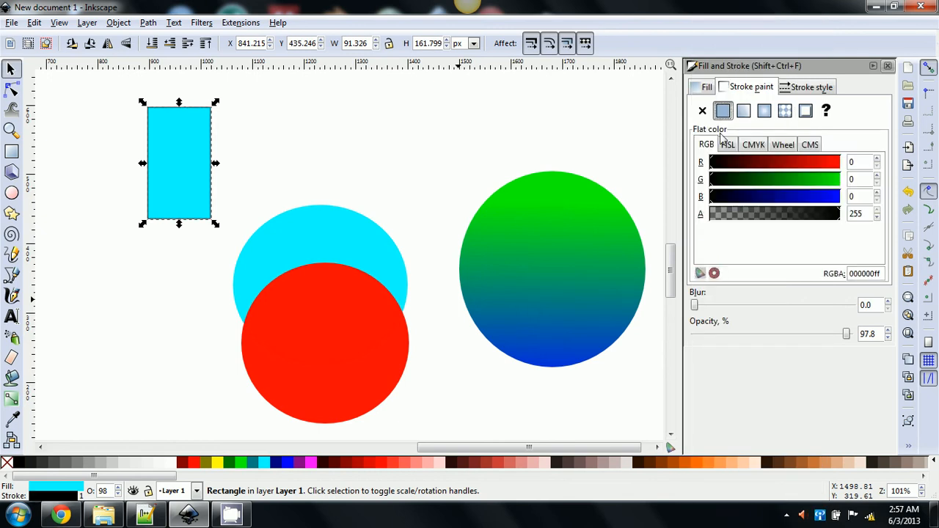
Try a pattern fill on the rectangle, first Stripes 1:1 and then Camouflage.
{"action": "left_click", "coordinate": [706, 88]}
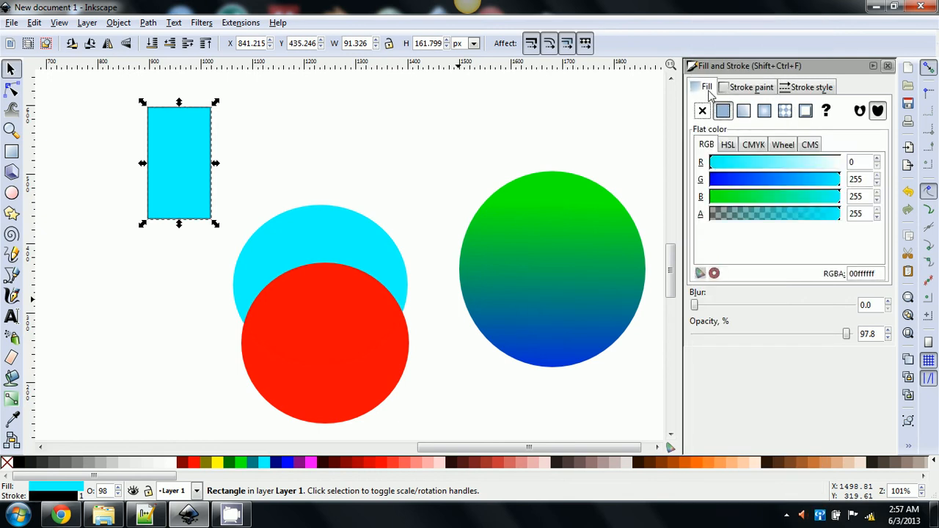
{"action": "left_click", "coordinate": [785, 111]}
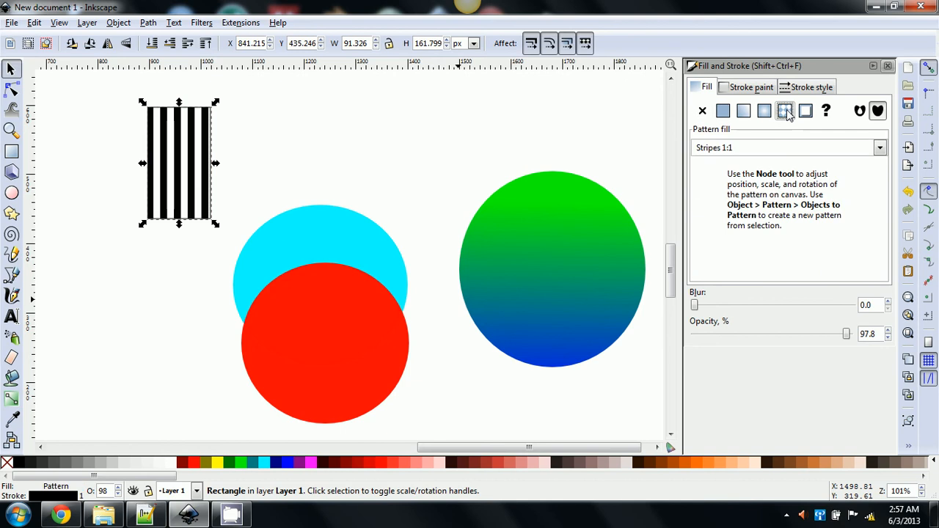
{"action": "left_click", "coordinate": [753, 148]}
{"action": "scroll", "coordinate": [719, 455], "scroll_direction": "down", "scroll_amount": 5}
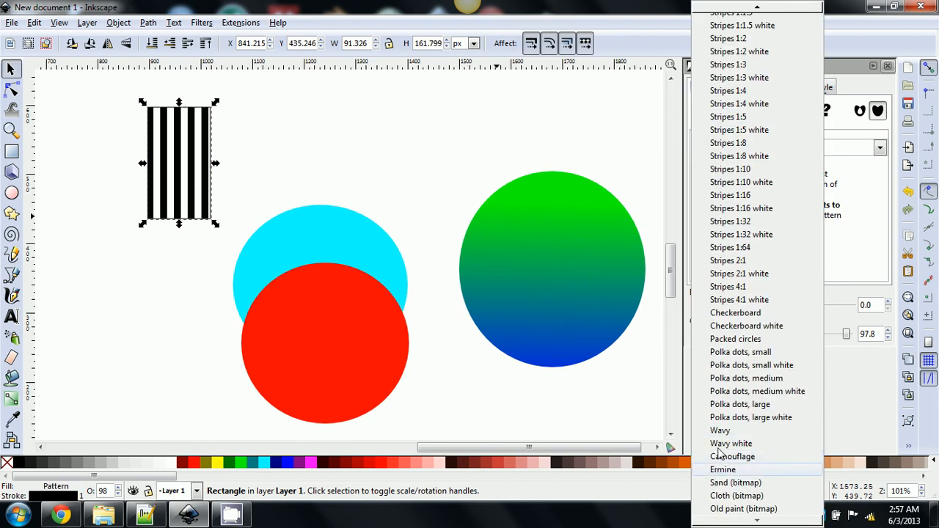
{"action": "left_click", "coordinate": [722, 457]}
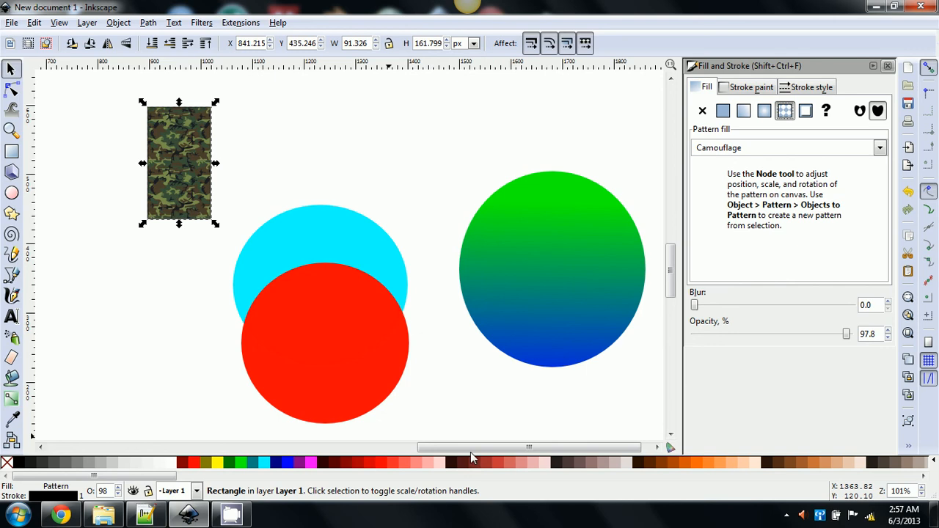
Fill the rectangle with flat red, turn that fill into a swatch, and close the Fill and Stroke settings.
{"action": "left_click", "coordinate": [194, 464]}
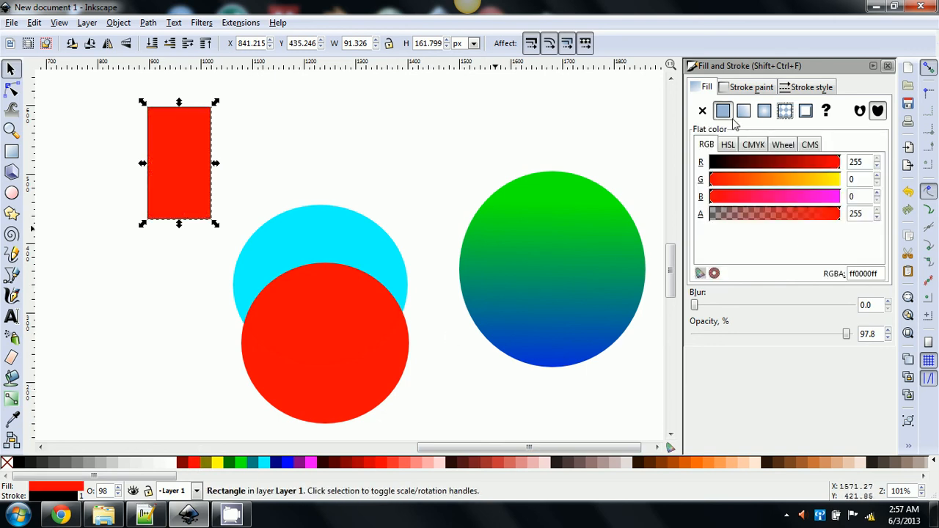
{"action": "left_click", "coordinate": [806, 111]}
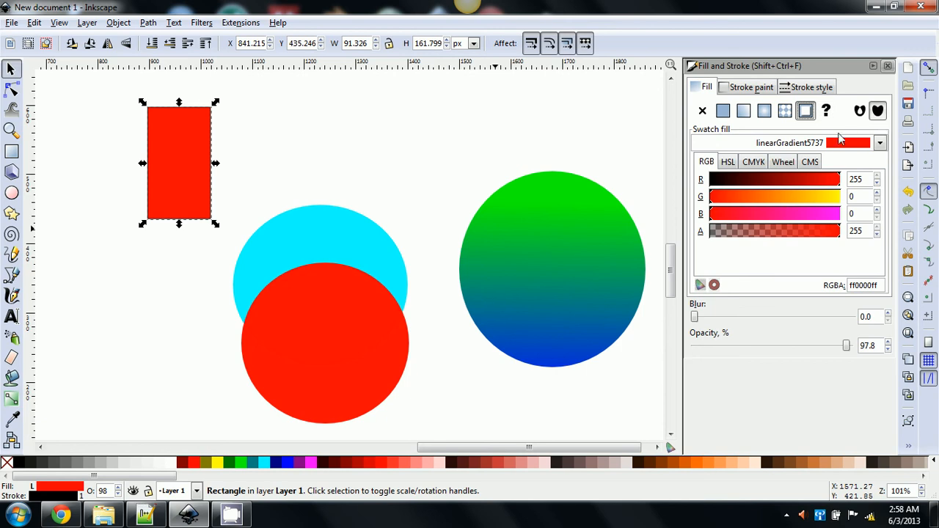
{"action": "left_click", "coordinate": [888, 66]}
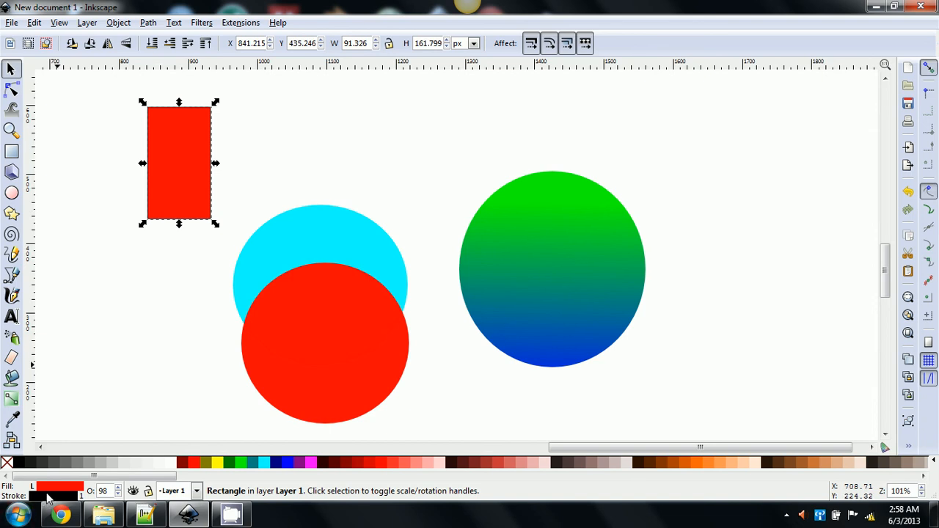
Raise the red rectangle's opacity to 100% and set its stroke width to 10 px.
{"action": "left_click", "coordinate": [118, 490]}
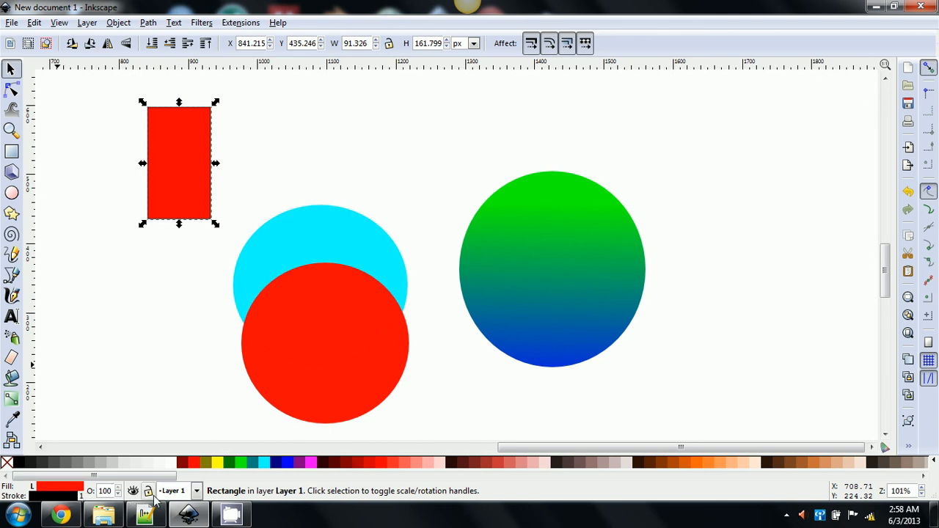
{"action": "left_click", "coordinate": [63, 493]}
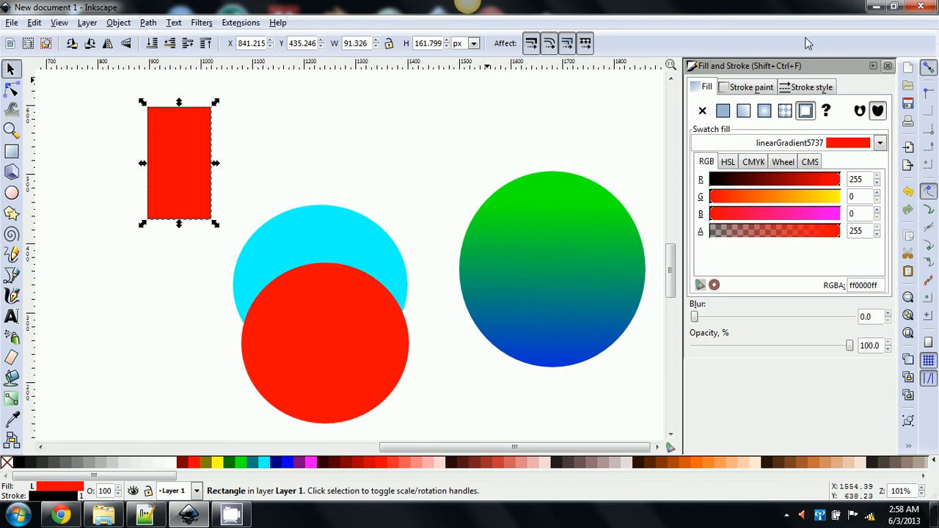
{"action": "left_click", "coordinate": [757, 88]}
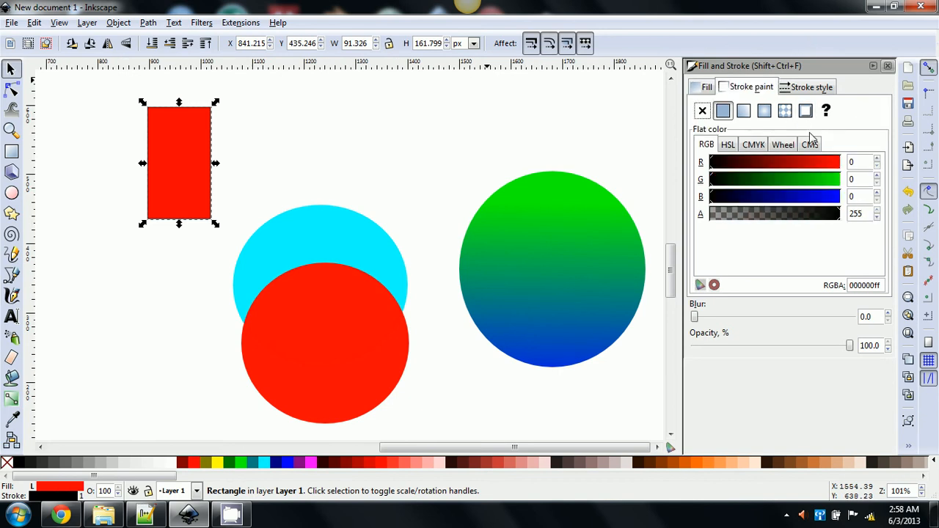
{"action": "left_click", "coordinate": [812, 90]}
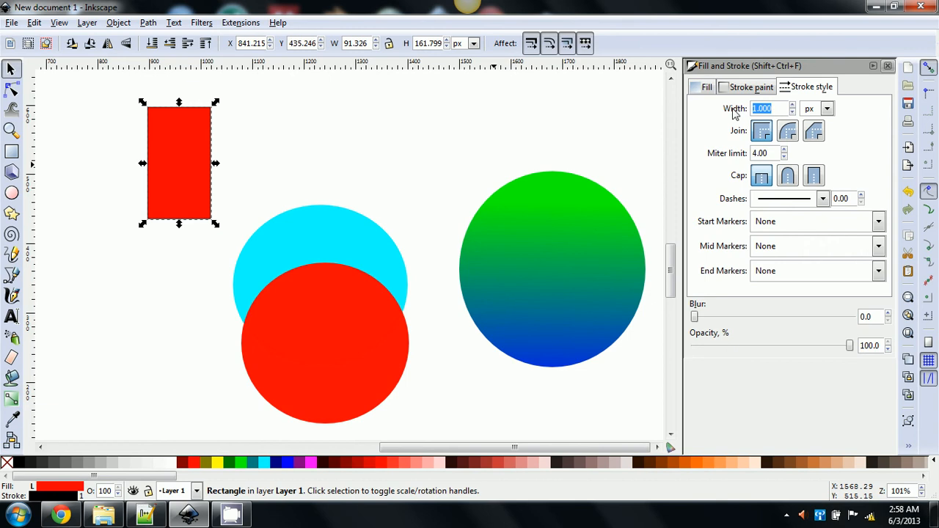
{"action": "type", "text": "10"}
{"action": "key", "text": "Return"}
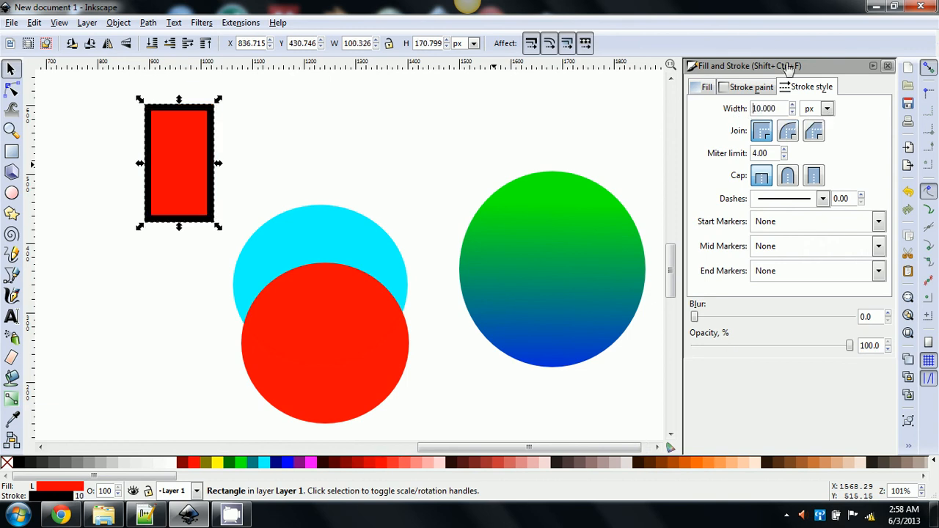
{"action": "left_click", "coordinate": [888, 65]}
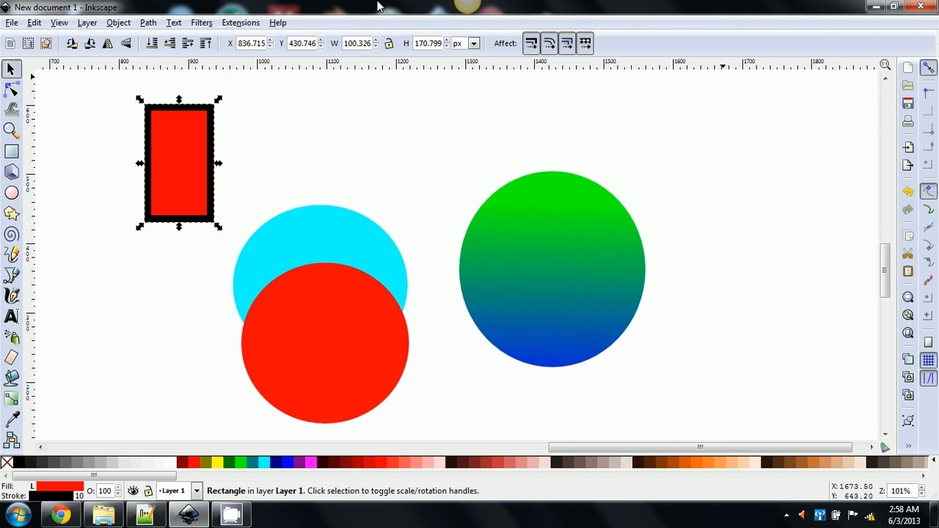
Deselect and reselect the red rectangle, and colour its stroke aqua from the palette.
{"action": "left_click", "coordinate": [276, 172]}
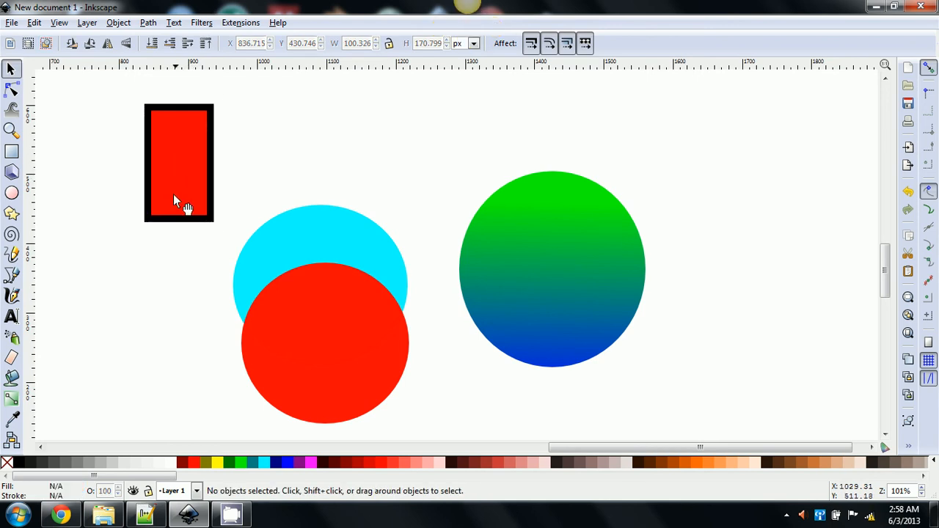
{"action": "left_click", "coordinate": [174, 200]}
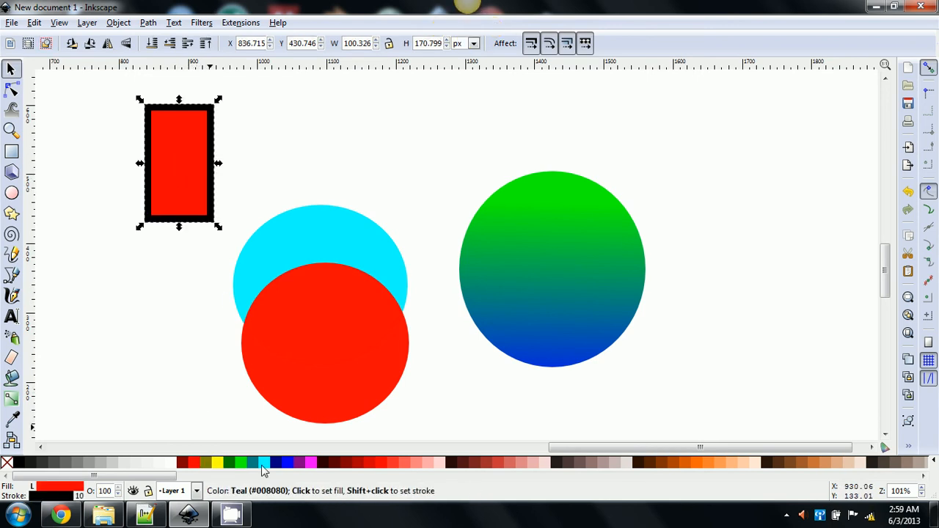
{"action": "key", "text": "shift"}
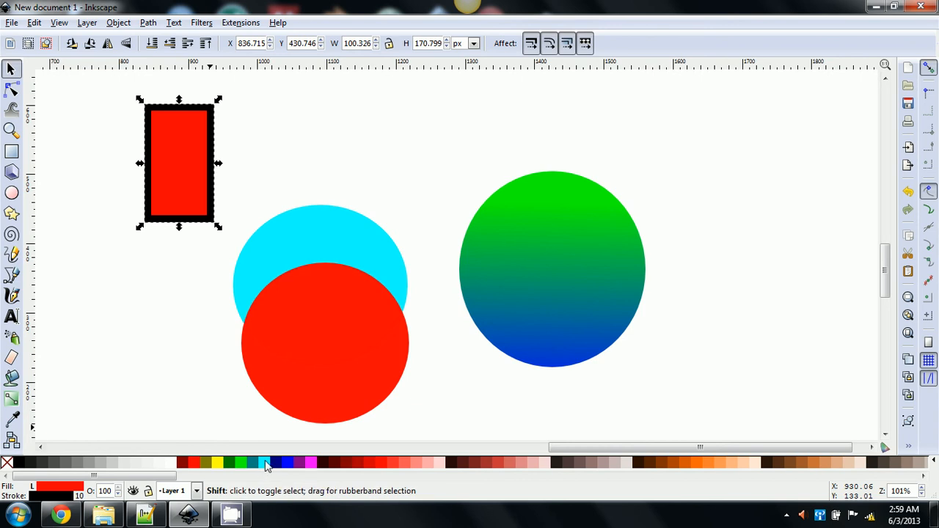
{"action": "left_click", "coordinate": [266, 463], "text": "shift"}
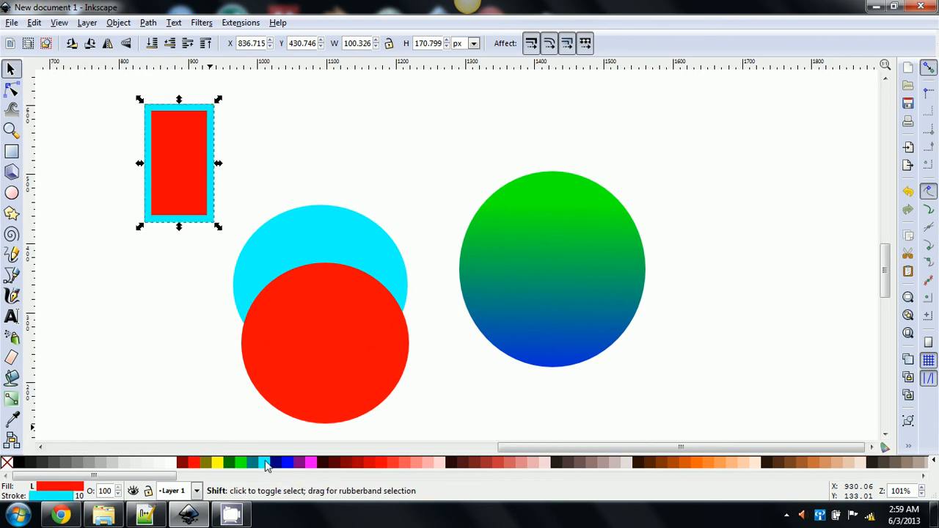
Try an aqua fill on the rectangle, then restore the red fill and the black stroke.
{"action": "left_click", "coordinate": [267, 466]}
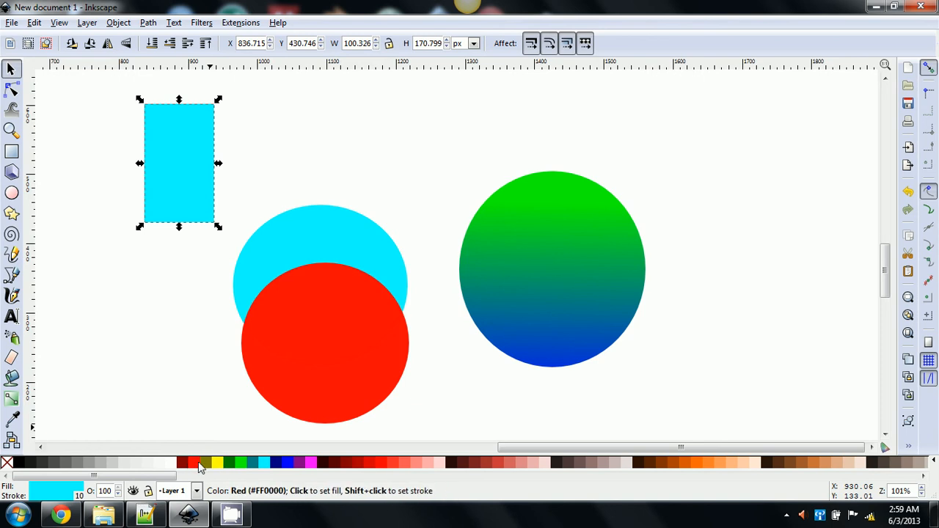
{"action": "left_click", "coordinate": [195, 467]}
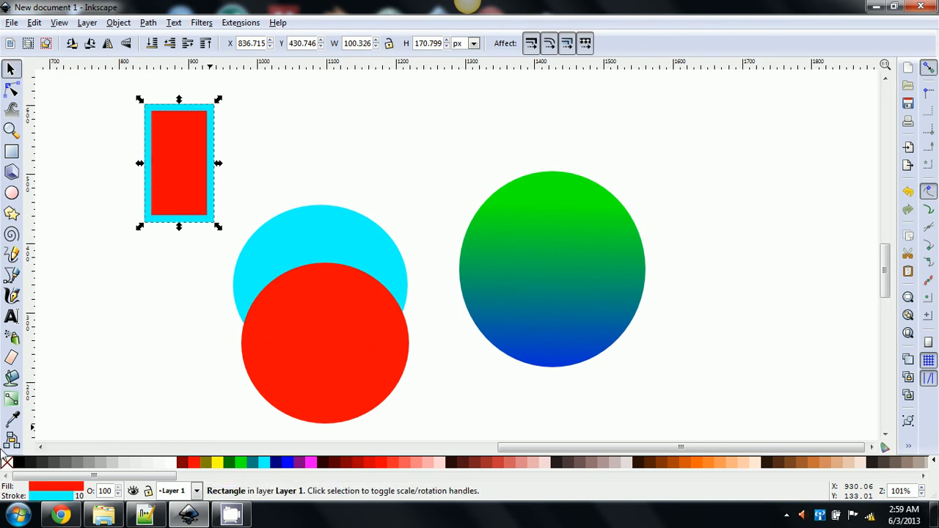
{"action": "left_click", "coordinate": [16, 464], "text": "shift"}
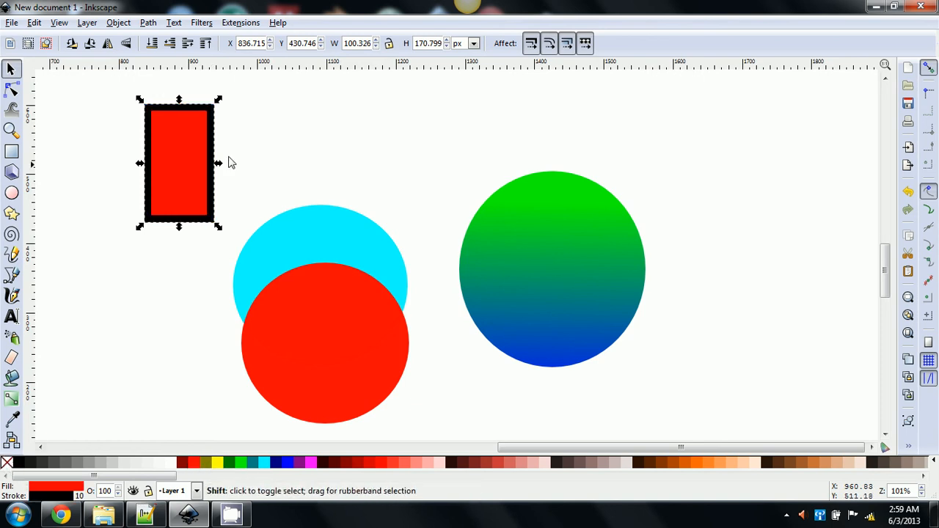
Convert the red rectangle's black stroke to a path.
{"action": "left_click", "coordinate": [119, 22]}
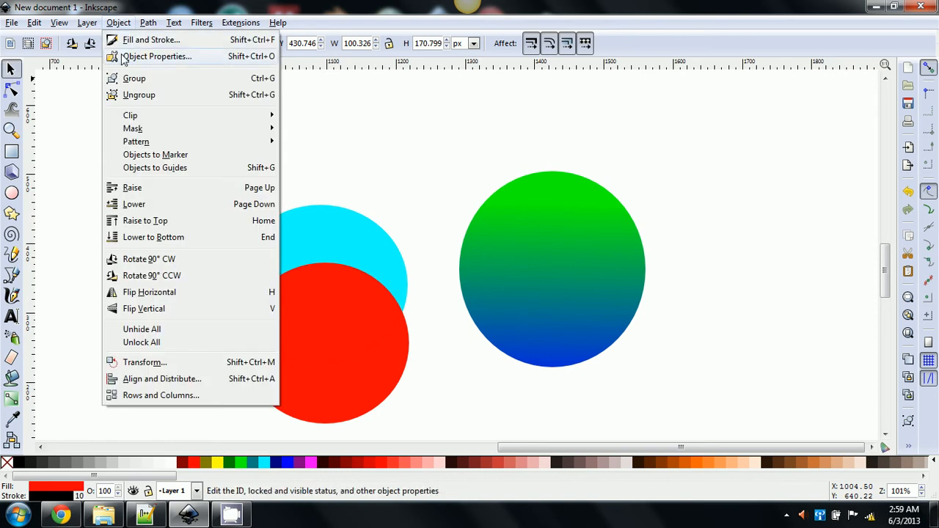
{"action": "mouse_move", "coordinate": [149, 22]}
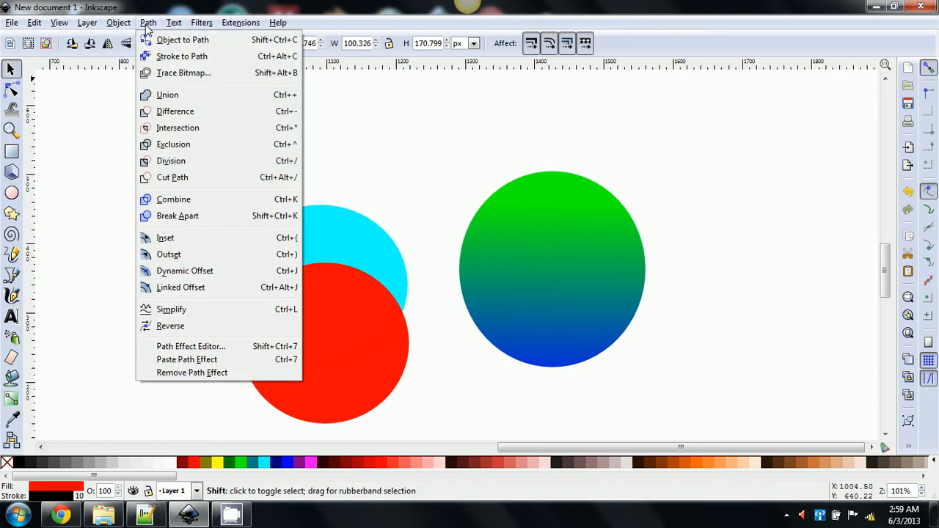
{"action": "left_click", "coordinate": [169, 56]}
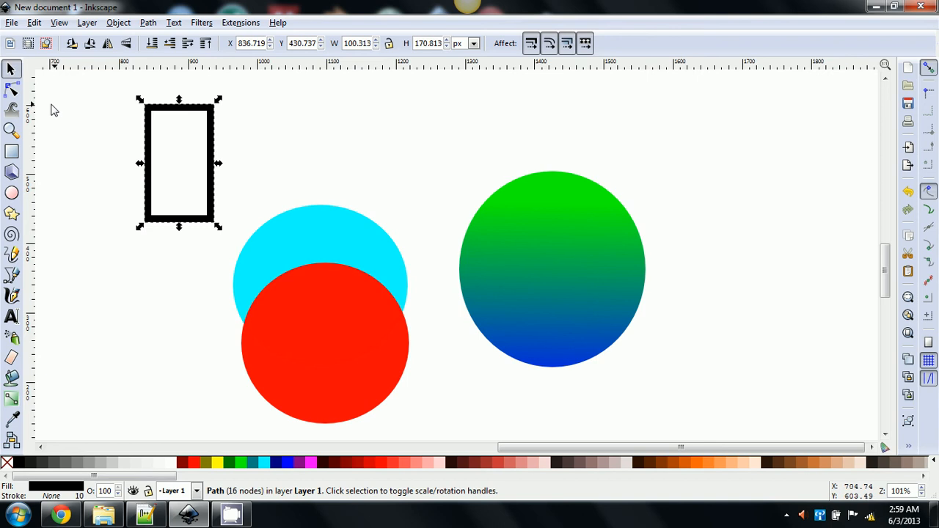
Reshape the black frame path by moving its inner lower-right and upper-left nodes inward and pulling the outer upper-left nodes outward.
{"action": "left_click", "coordinate": [11, 89]}
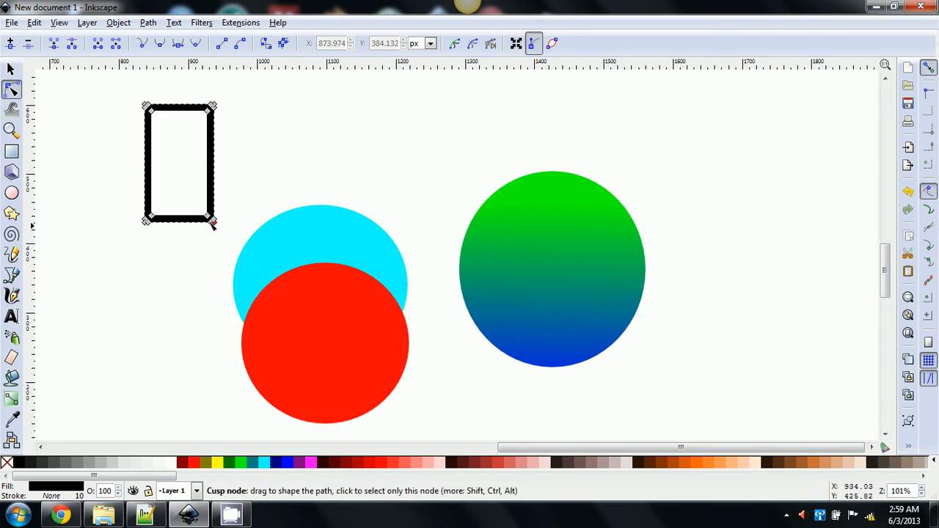
{"action": "left_click_drag", "start_coordinate": [208, 217], "coordinate": [185, 178]}
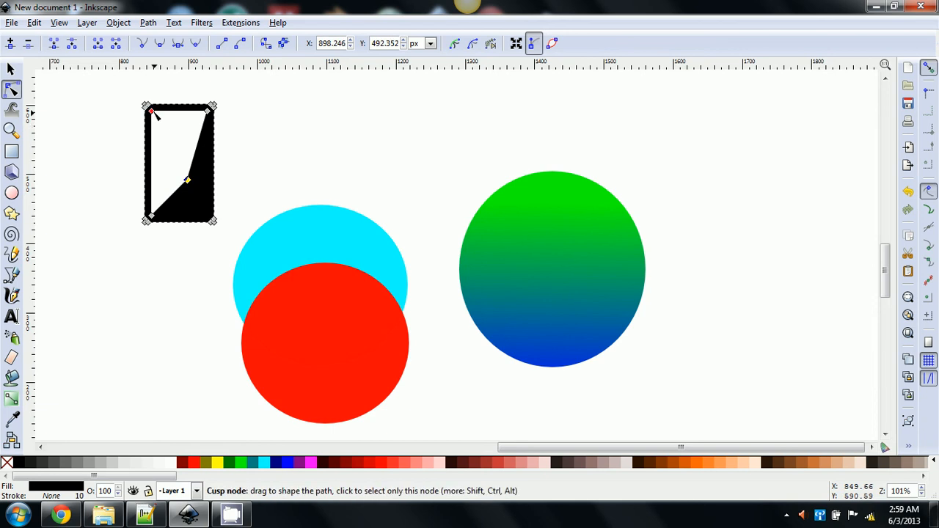
{"action": "left_click_drag", "start_coordinate": [151, 110], "coordinate": [160, 138]}
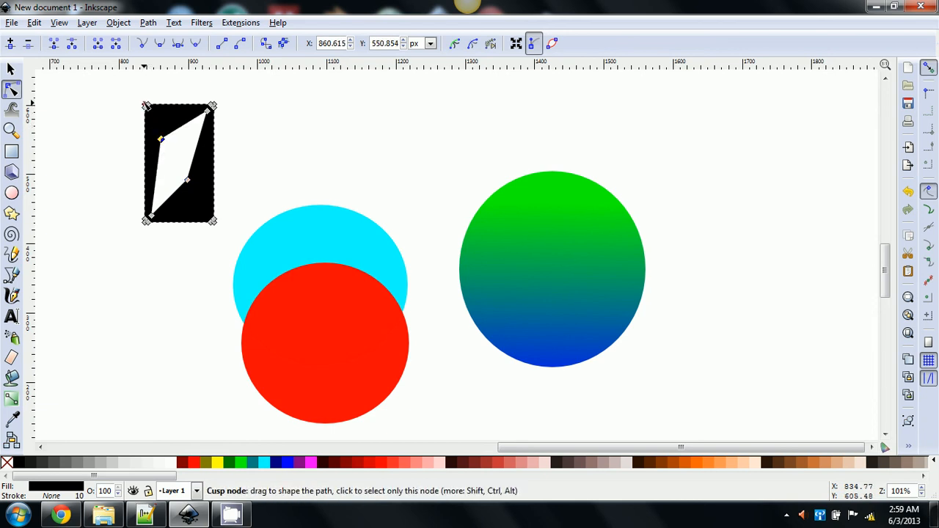
{"action": "left_click_drag", "start_coordinate": [146, 106], "coordinate": [172, 97]}
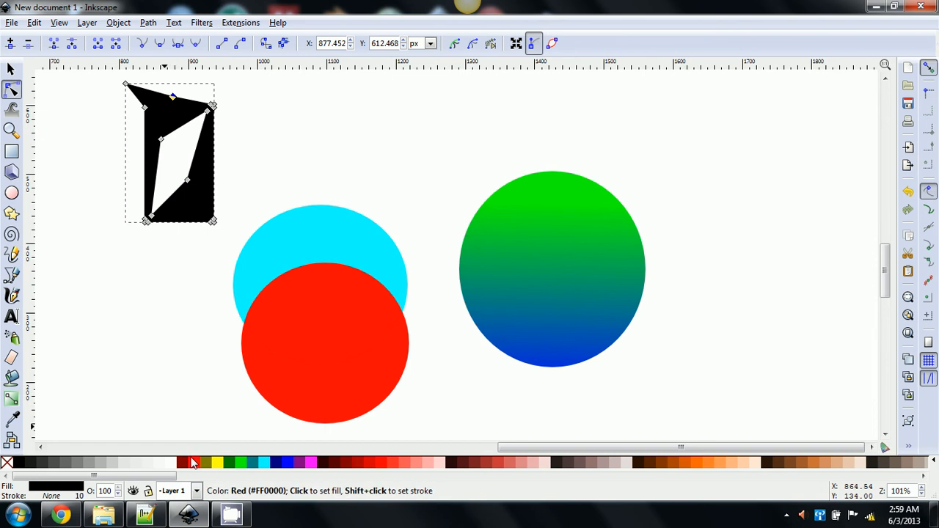
Give the reshaped frame a red fill and a black stroke, moving its inner lower-right node back toward the corner.
{"action": "left_click", "coordinate": [193, 463]}
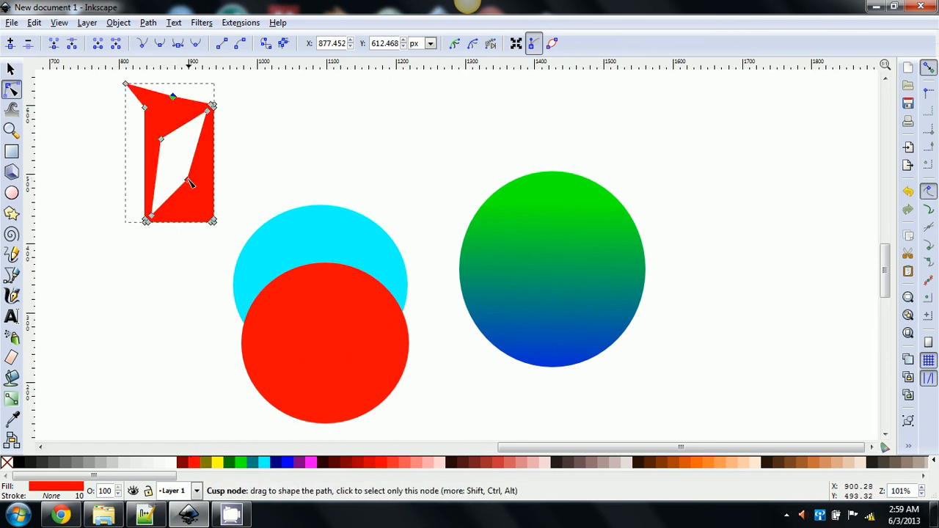
{"action": "left_click_drag", "start_coordinate": [187, 180], "coordinate": [198, 202]}
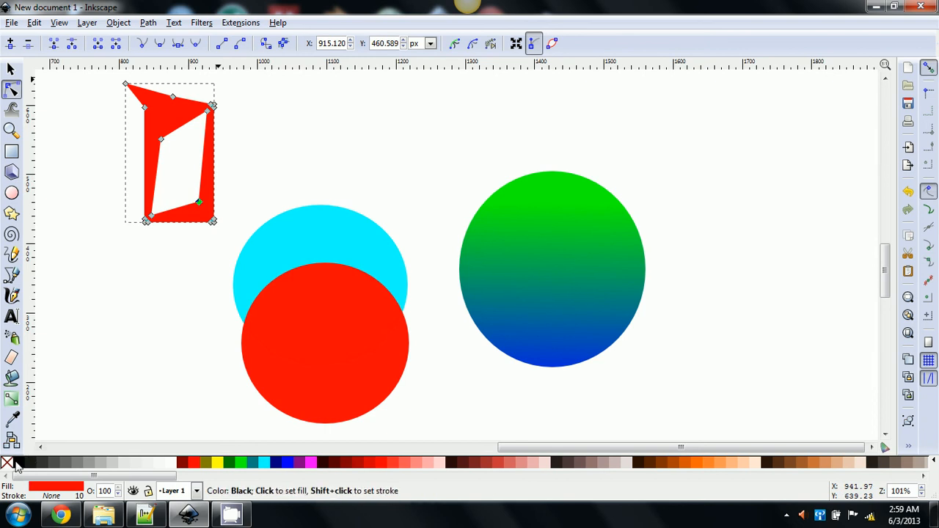
{"action": "left_click", "coordinate": [17, 466], "text": "shift"}
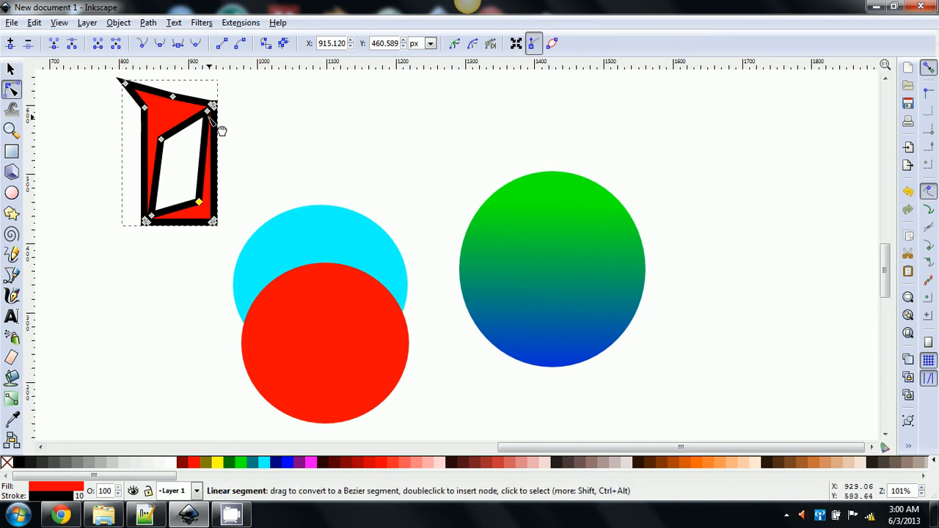
Move the inner nodes of the red frame so its opening forms a nearly upright rectangle, and deselect the frame.
{"action": "mouse_move", "coordinate": [209, 111]}
{"action": "left_mouse_down"}
{"action": "mouse_move", "coordinate": [180, 118]}
{"action": "mouse_move", "coordinate": [206, 115]}
{"action": "left_mouse_up"}
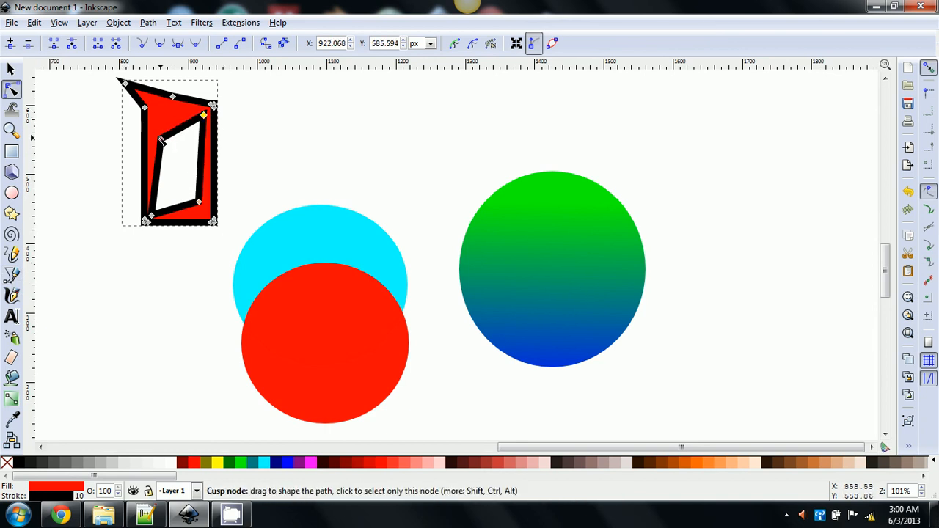
{"action": "left_click_drag", "start_coordinate": [164, 138], "coordinate": [159, 113]}
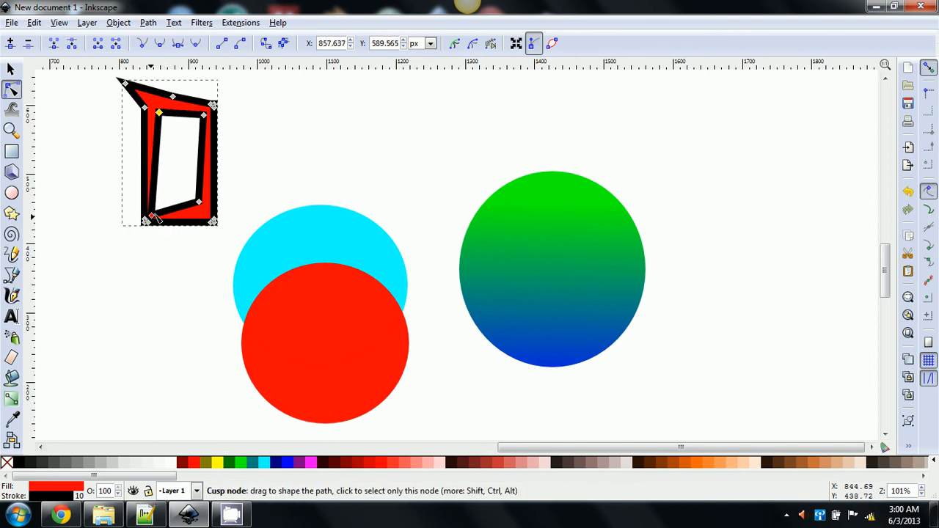
{"action": "left_click_drag", "start_coordinate": [152, 216], "coordinate": [204, 214]}
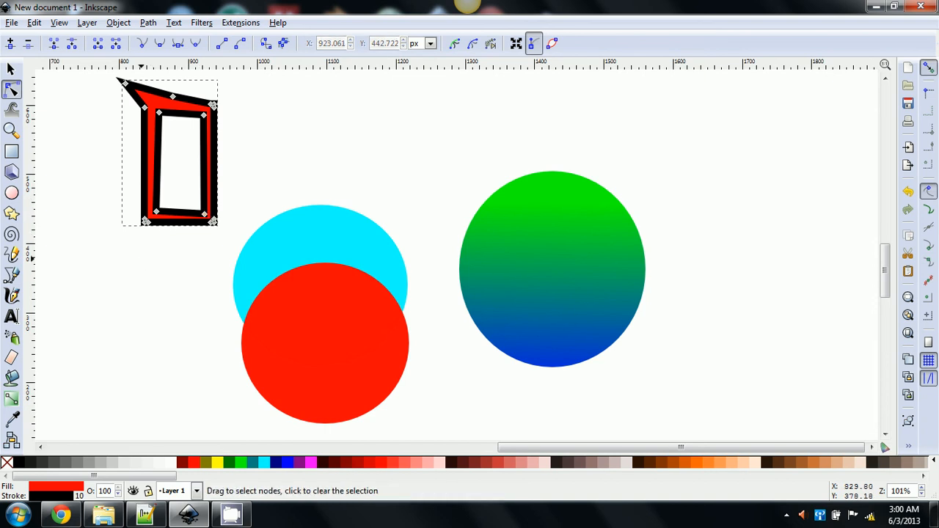
{"action": "left_click", "coordinate": [141, 259]}
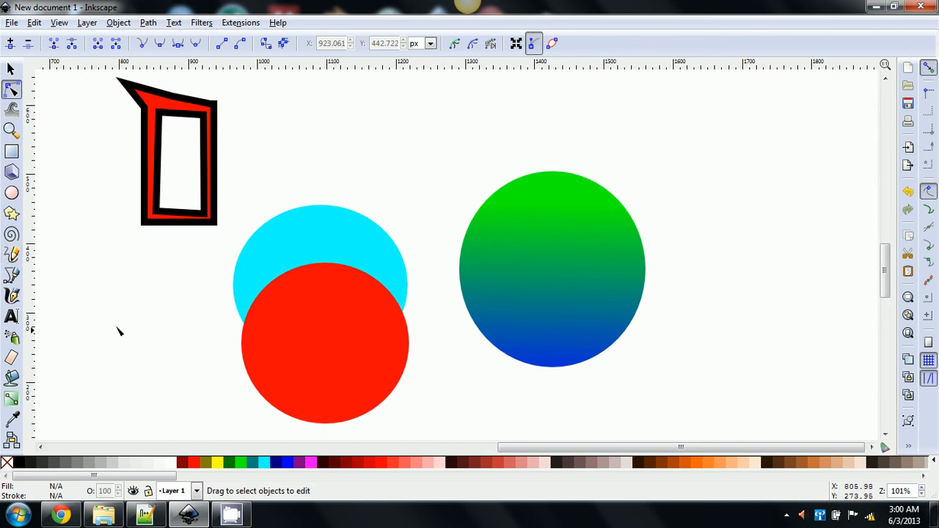
{"action": "left_click", "coordinate": [118, 23]}
{"action": "key", "text": "Right"}
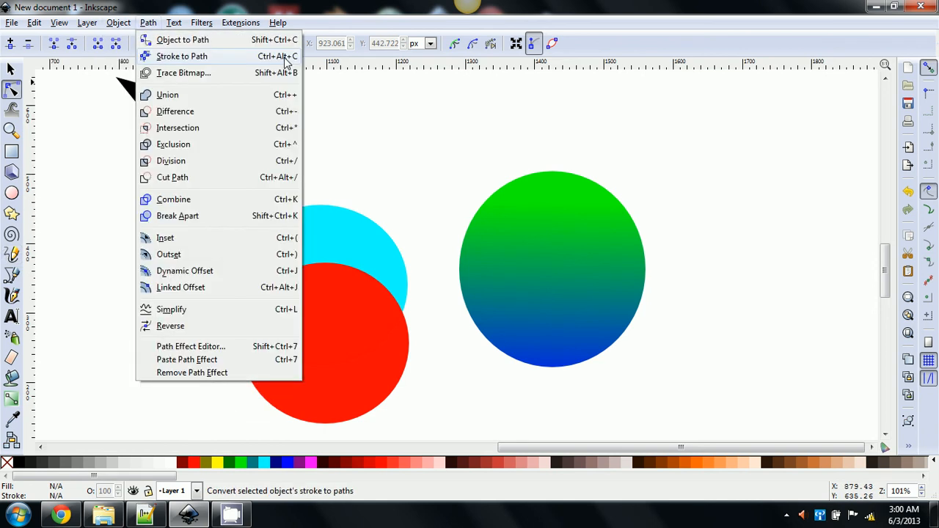
{"action": "key", "text": "Right"}
{"action": "key", "text": "Right"}
{"action": "mouse_move", "coordinate": [117, 26]}
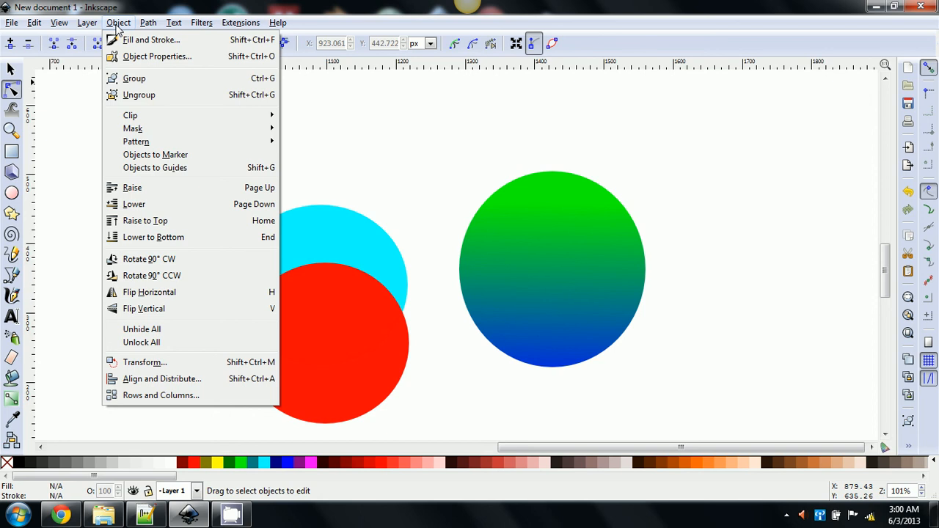
{"action": "left_click", "coordinate": [310, 145]}
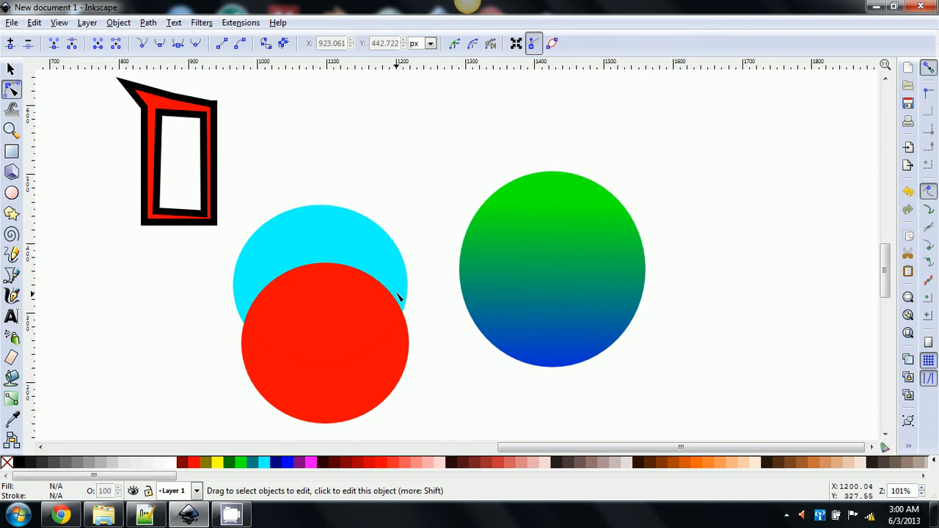
Group the frame and the three circles together and give the group a yellow fill.
{"action": "key", "text": "ctrl+a"}
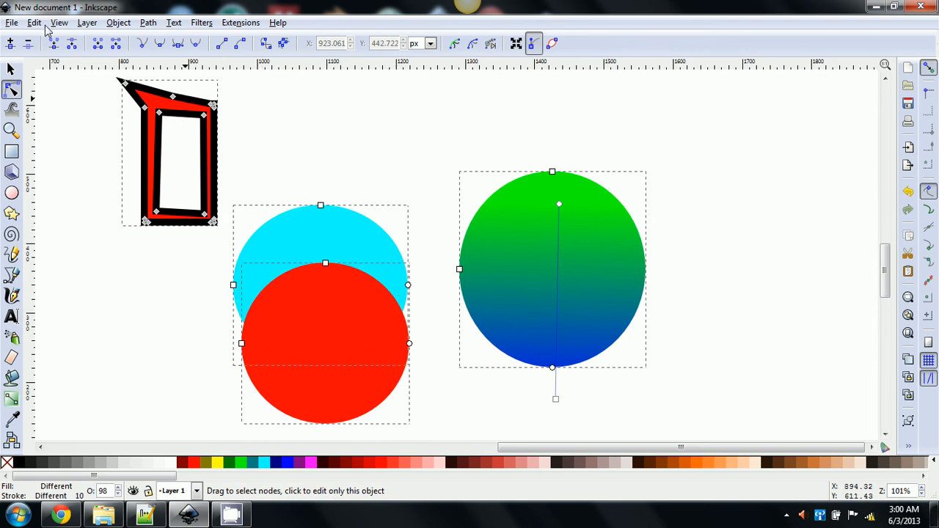
{"action": "left_click", "coordinate": [37, 22]}
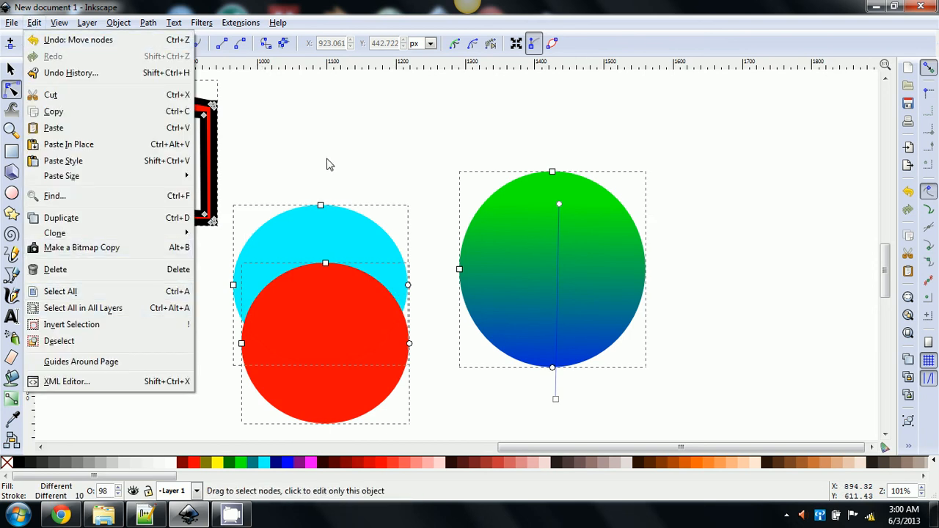
{"action": "left_click", "coordinate": [328, 165]}
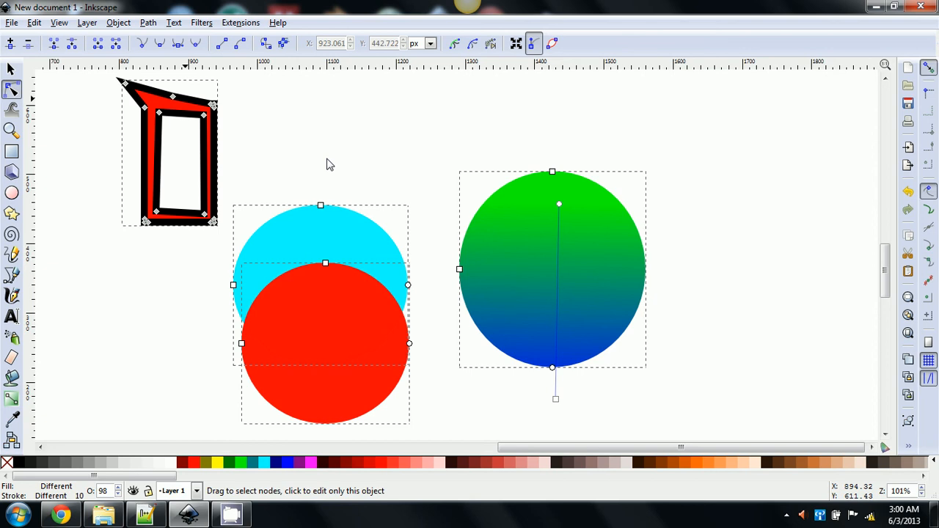
{"action": "left_click", "coordinate": [123, 24]}
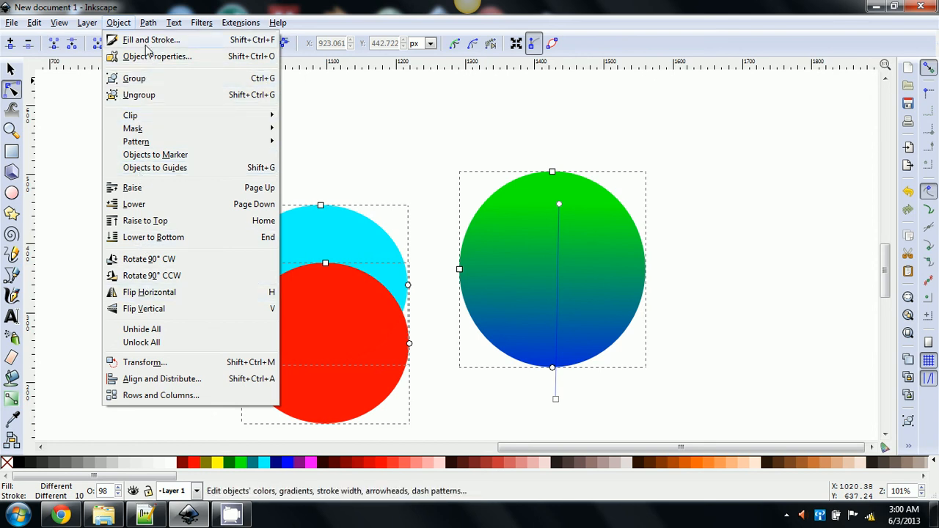
{"action": "left_click", "coordinate": [388, 186]}
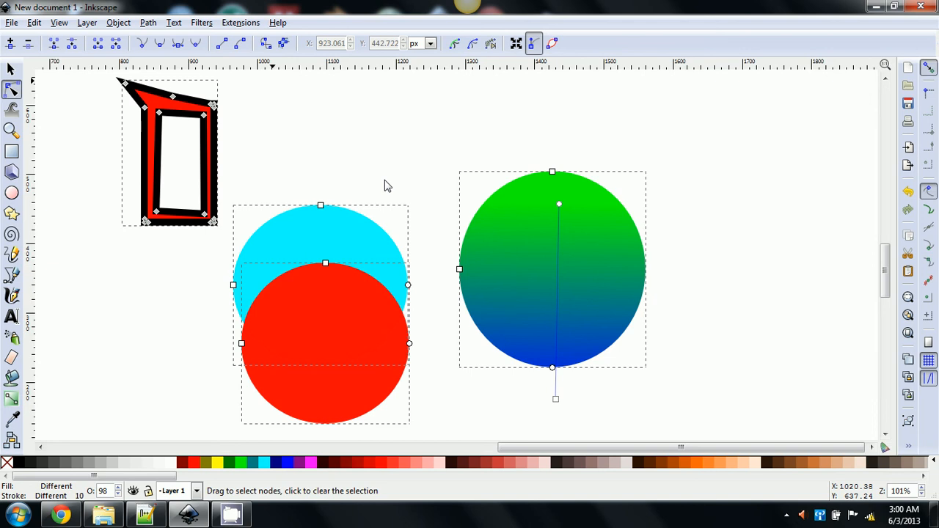
{"action": "key", "text": "ctrl+g"}
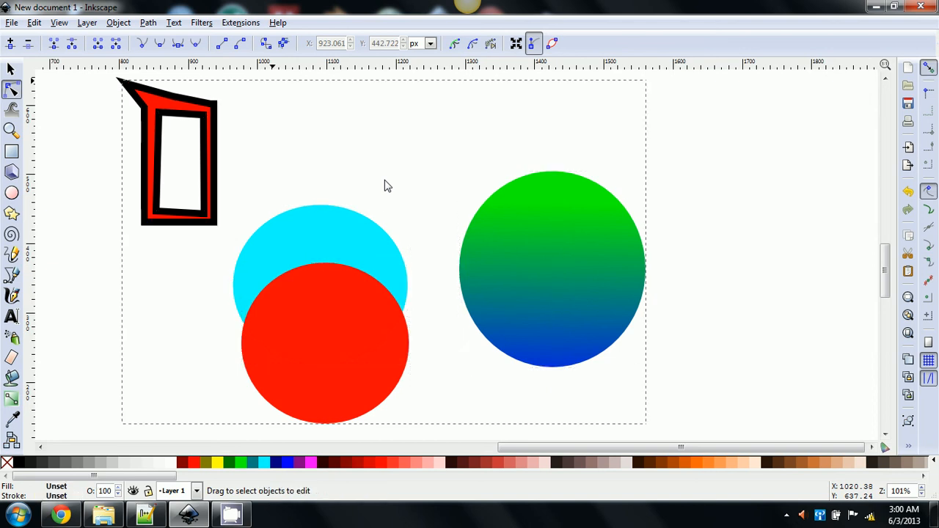
{"action": "left_click", "coordinate": [222, 466]}
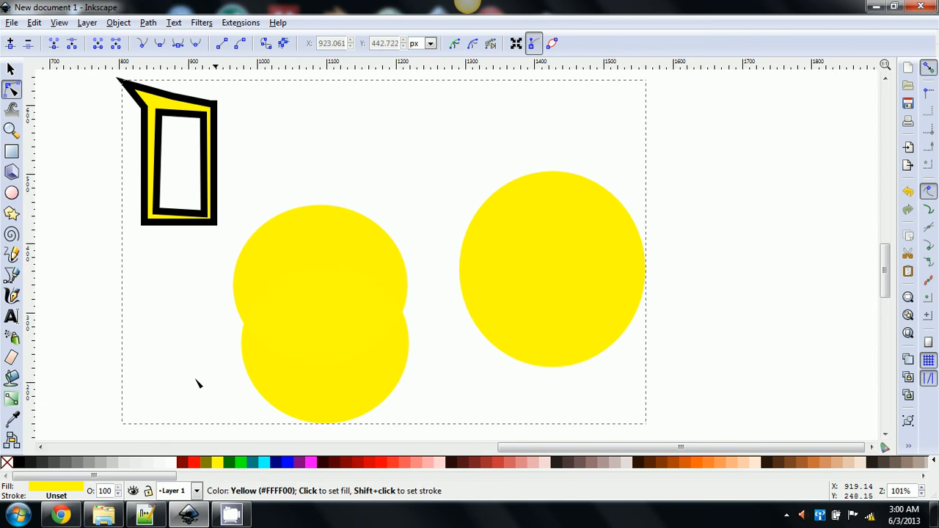
{"action": "left_click", "coordinate": [102, 324]}
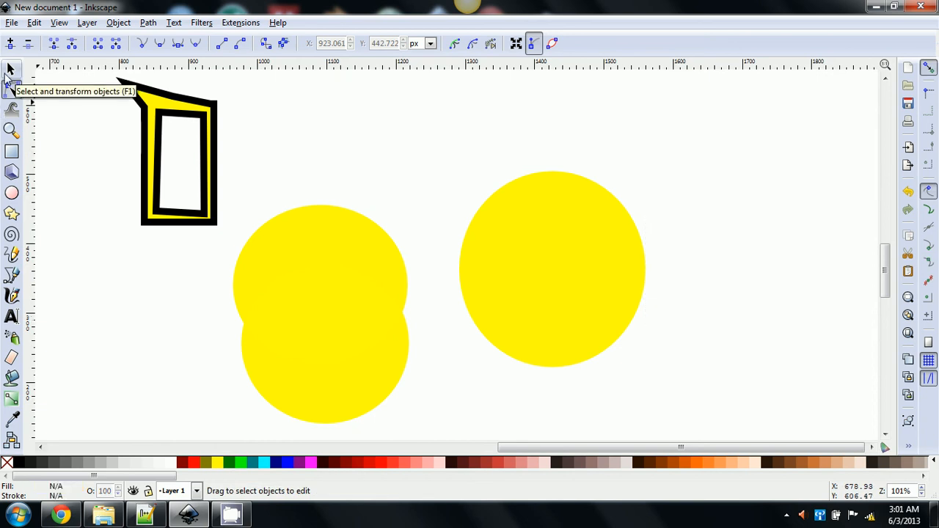
Select the yellow group with the Selector tool, ungroup it and clear the selection.
{"action": "left_click", "coordinate": [9, 71]}
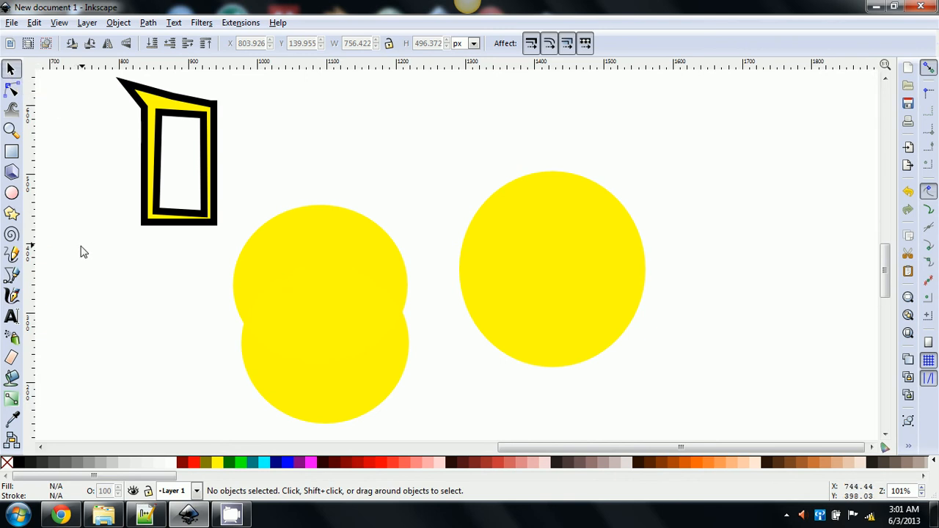
{"action": "left_click", "coordinate": [309, 270]}
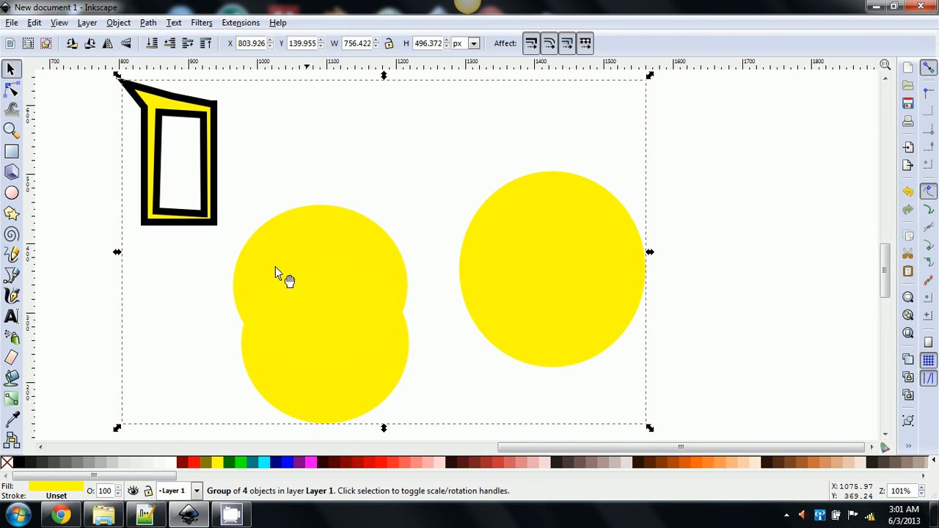
{"action": "key", "text": "ctrl"}
{"action": "key", "text": "shift"}
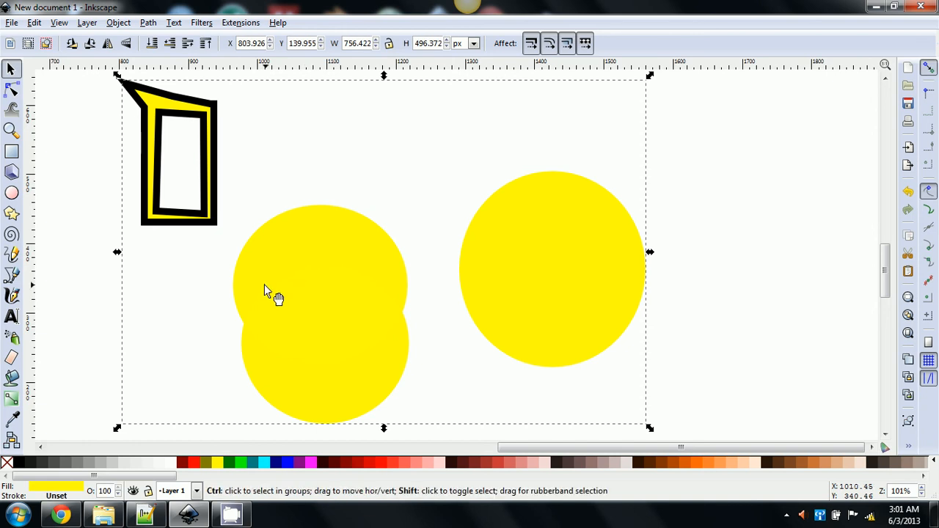
{"action": "key", "text": "ctrl+shift+g"}
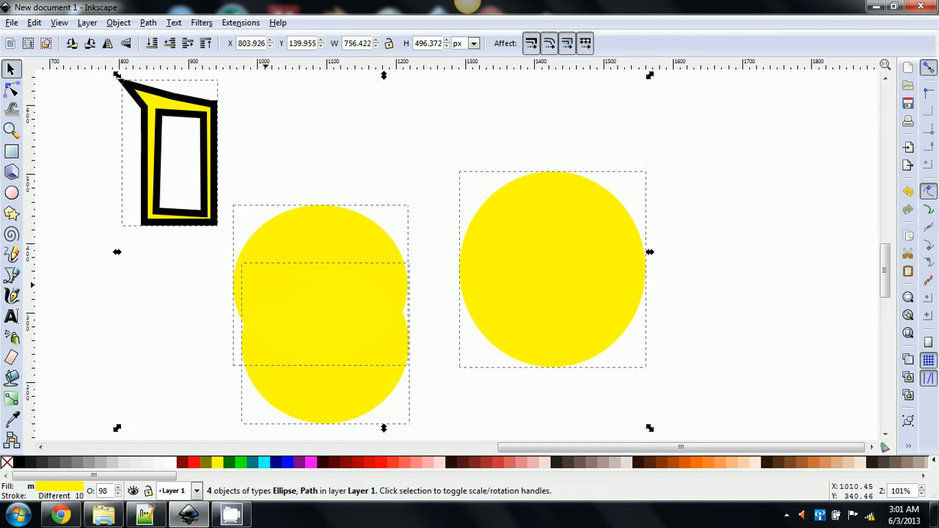
{"action": "left_click", "coordinate": [191, 294]}
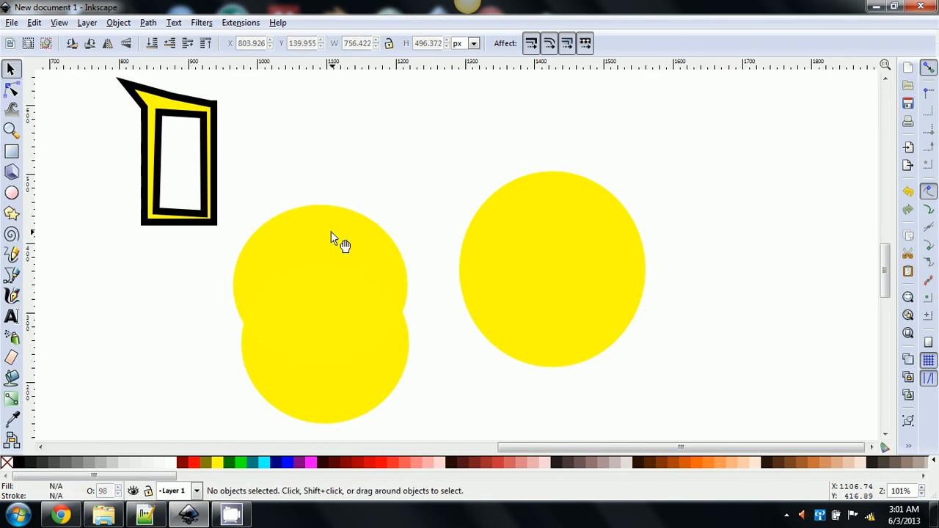
Move the upper of the two overlapping circles up and to the right, leaving it barely overlapping the lower circle.
{"action": "left_click_drag", "start_coordinate": [336, 243], "coordinate": [365, 119]}
{"action": "left_click_drag", "start_coordinate": [367, 170], "coordinate": [407, 164]}
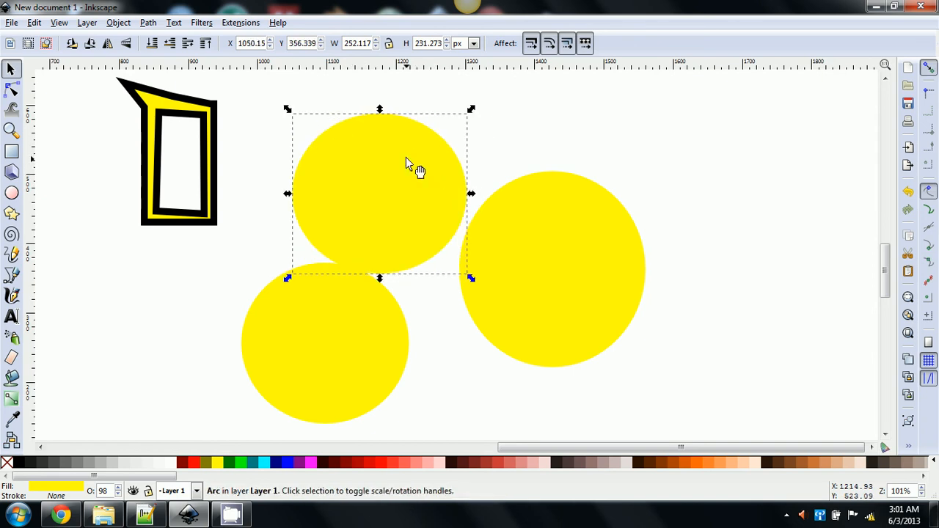
{"action": "left_click", "coordinate": [143, 23]}
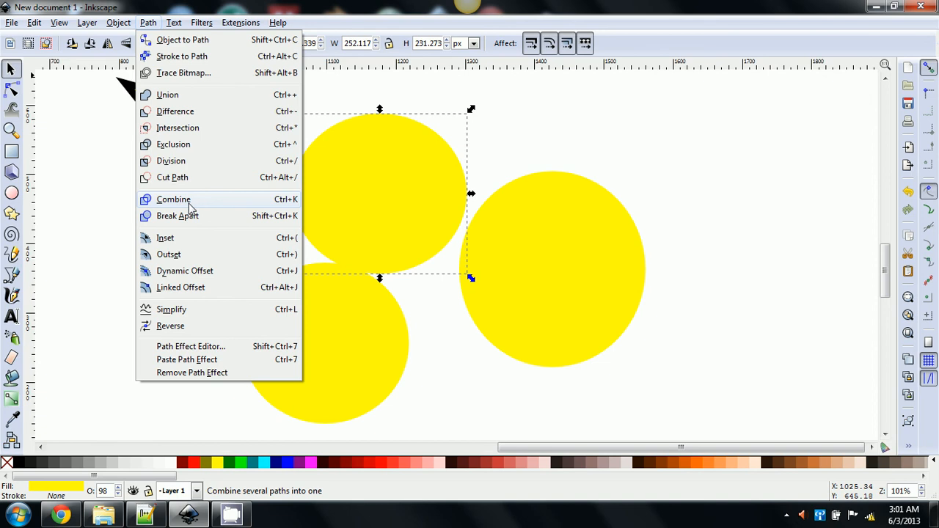
{"action": "left_click", "coordinate": [99, 213]}
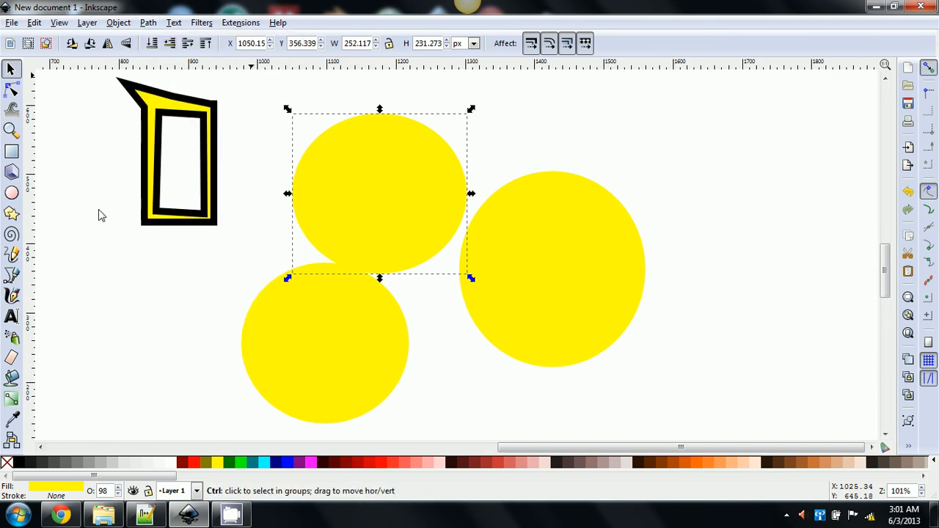
Group the moved circle by itself, and group all four objects together.
{"action": "key", "text": "ctrl+g"}
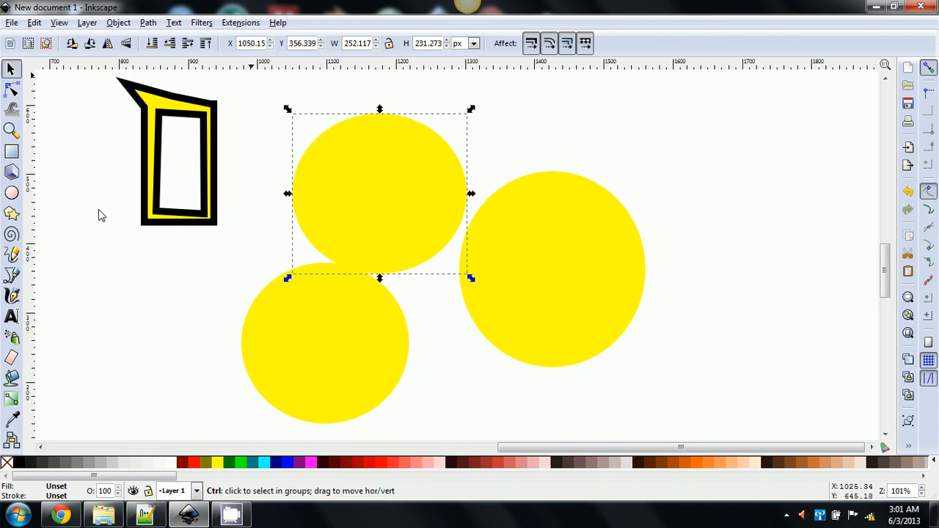
{"action": "key", "text": "ctrl+a"}
{"action": "key", "text": "ctrl+g"}
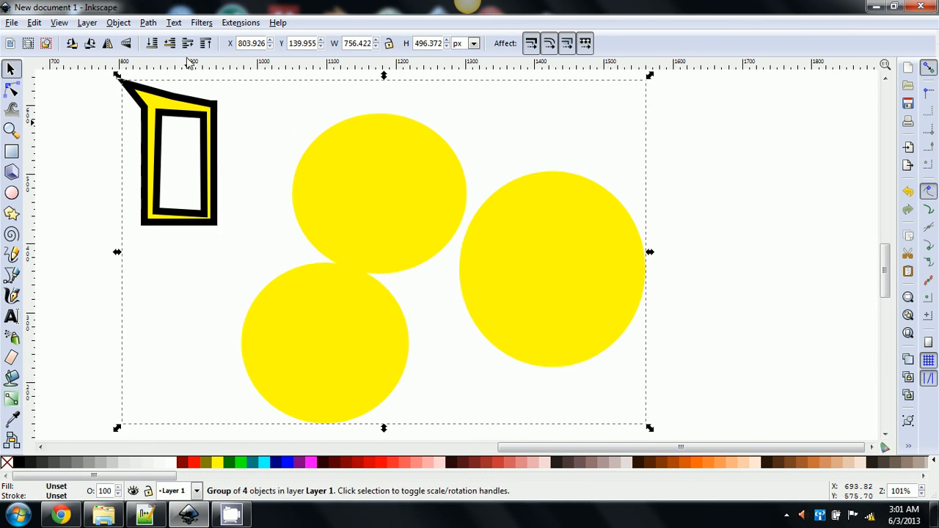
Try combining the grouped shapes into a single path and shift it to the left.
{"action": "left_click", "coordinate": [150, 23]}
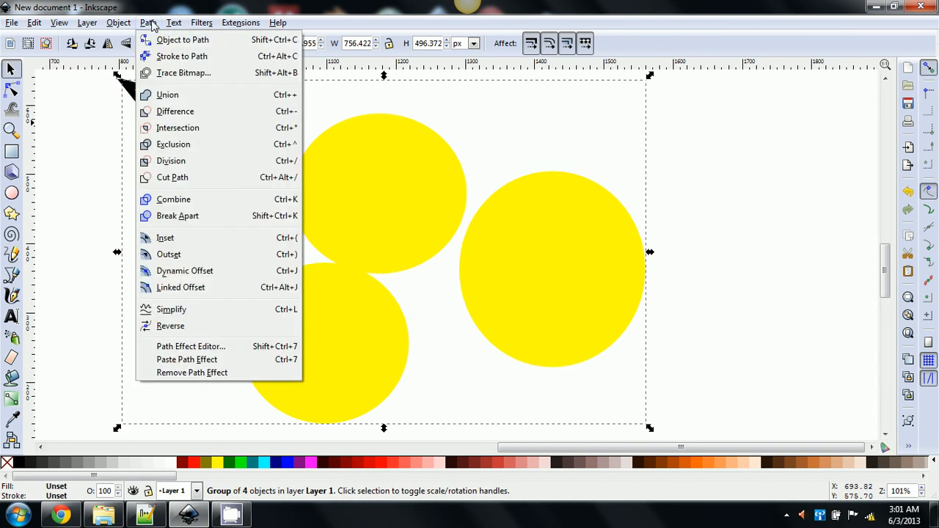
{"action": "left_click", "coordinate": [173, 199]}
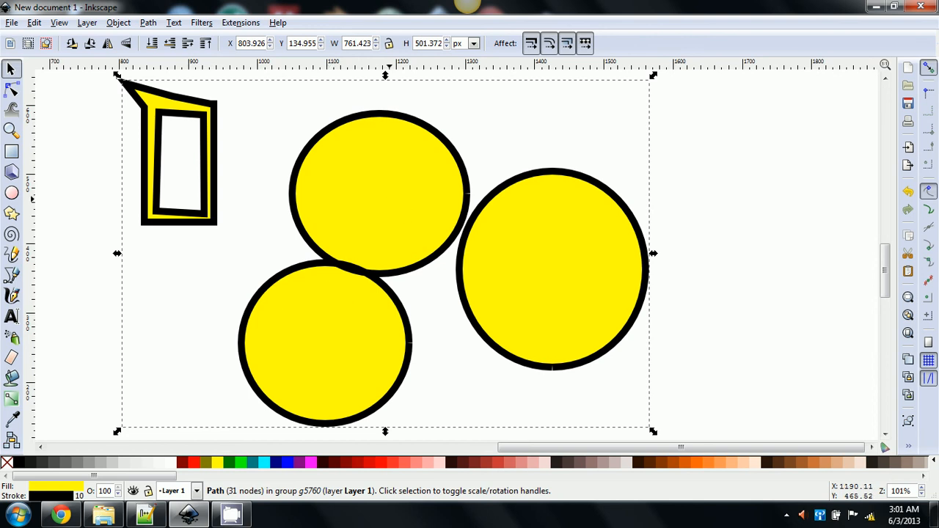
{"action": "left_click_drag", "start_coordinate": [389, 198], "coordinate": [343, 178]}
{"action": "left_click_drag", "start_coordinate": [349, 183], "coordinate": [353, 207]}
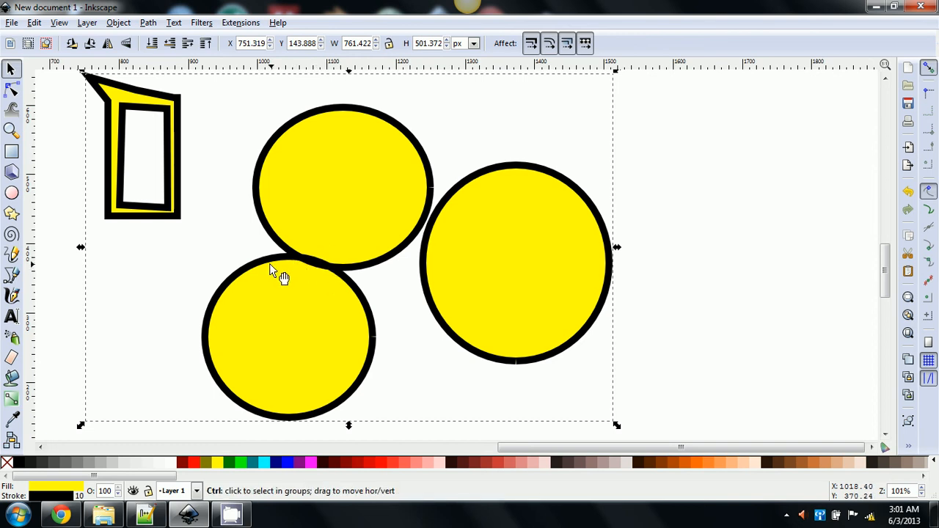
Undo the moves of the combined path and the Combine operation.
{"action": "key", "text": "ctrl+z"}
{"action": "key", "text": "ctrl+z"}
{"action": "key", "text": "ctrl+z"}
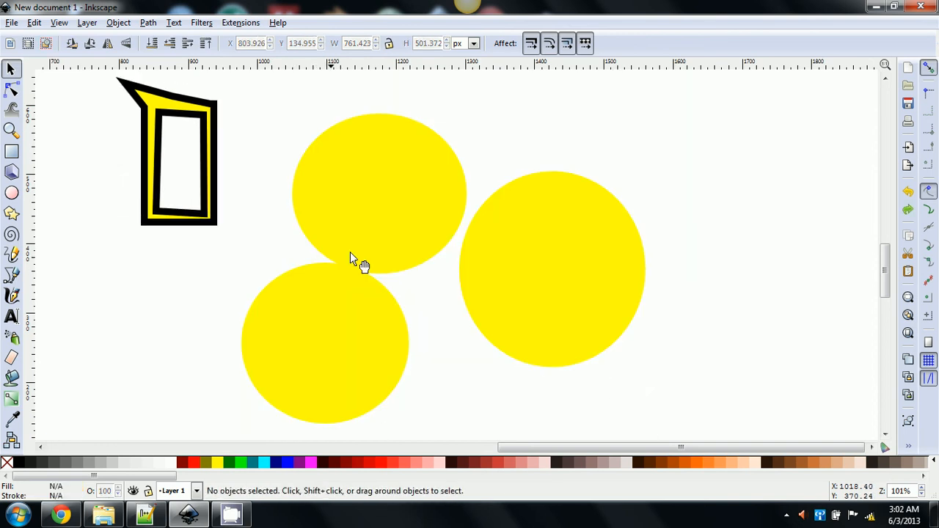
Nudge the group of yellow shapes slightly downward, ungroup it and clear the selection.
{"action": "left_click", "coordinate": [350, 252]}
{"action": "left_click_drag", "start_coordinate": [350, 253], "coordinate": [354, 251]}
{"action": "left_click", "coordinate": [634, 156]}
{"action": "left_click", "coordinate": [440, 200]}
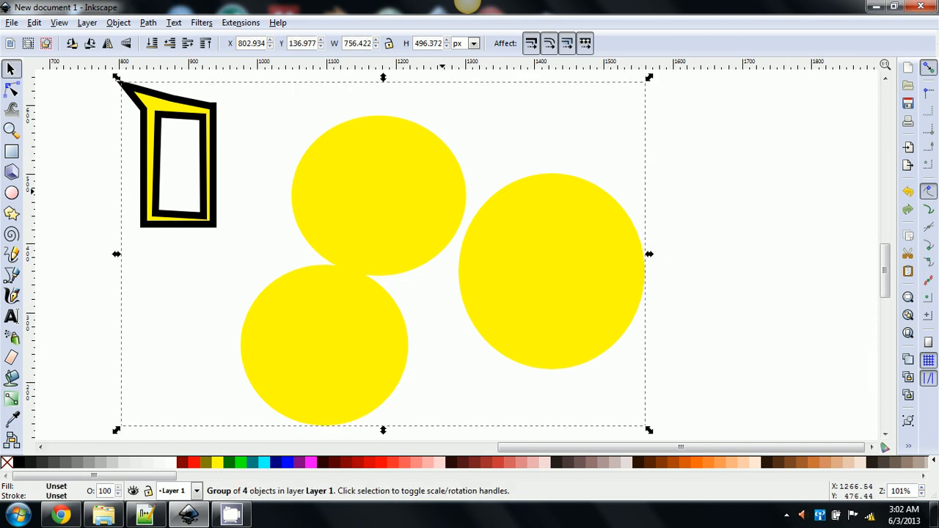
{"action": "key", "text": "ctrl+shift+g"}
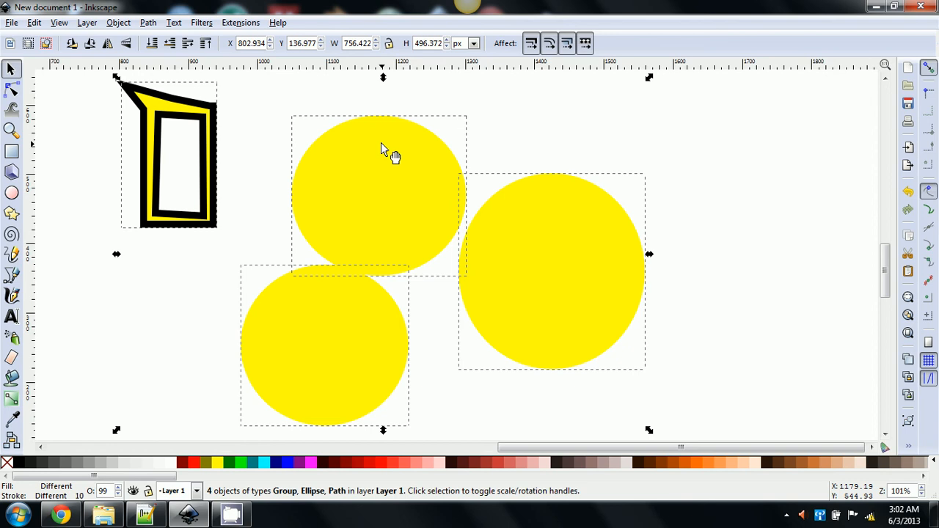
{"action": "left_click", "coordinate": [295, 95]}
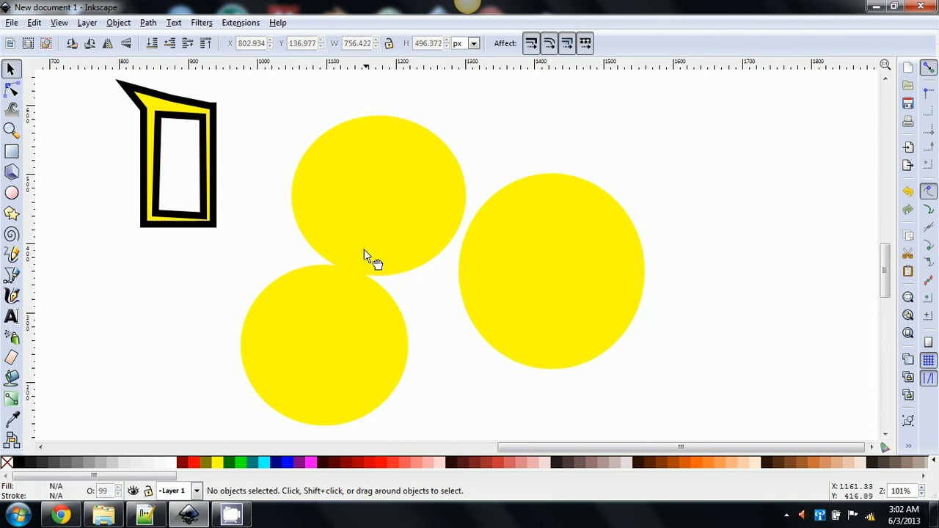
Move the upper-middle circle down to overlap the lower one, and combine all four objects into a single path.
{"action": "left_click_drag", "start_coordinate": [369, 255], "coordinate": [349, 300]}
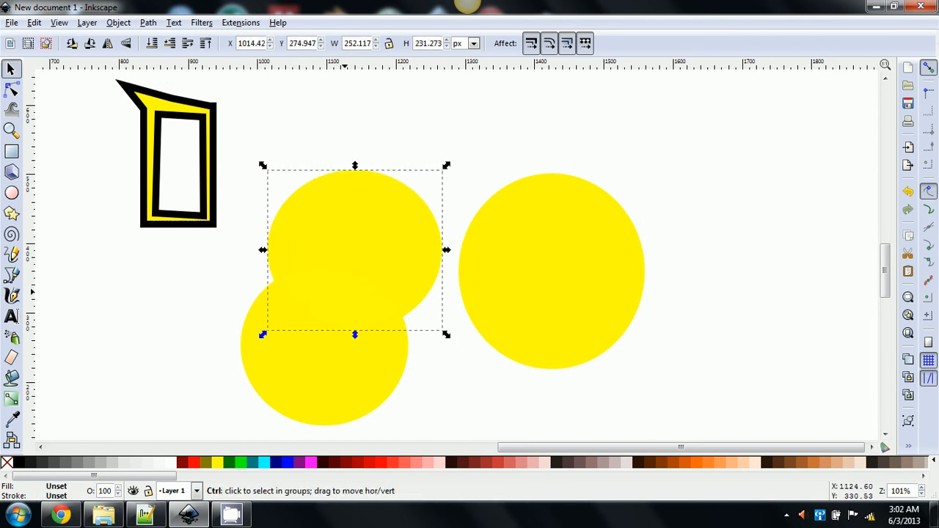
{"action": "key", "text": "ctrl+a"}
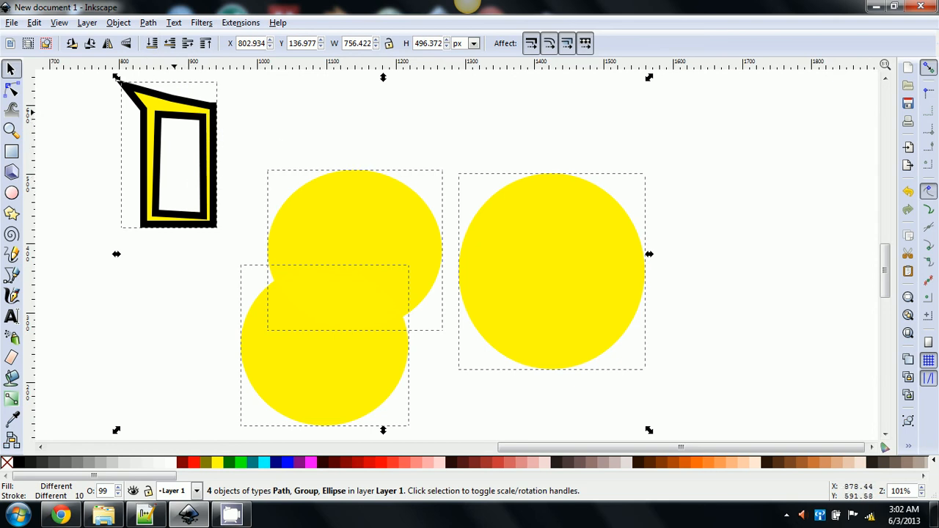
{"action": "left_click", "coordinate": [146, 23]}
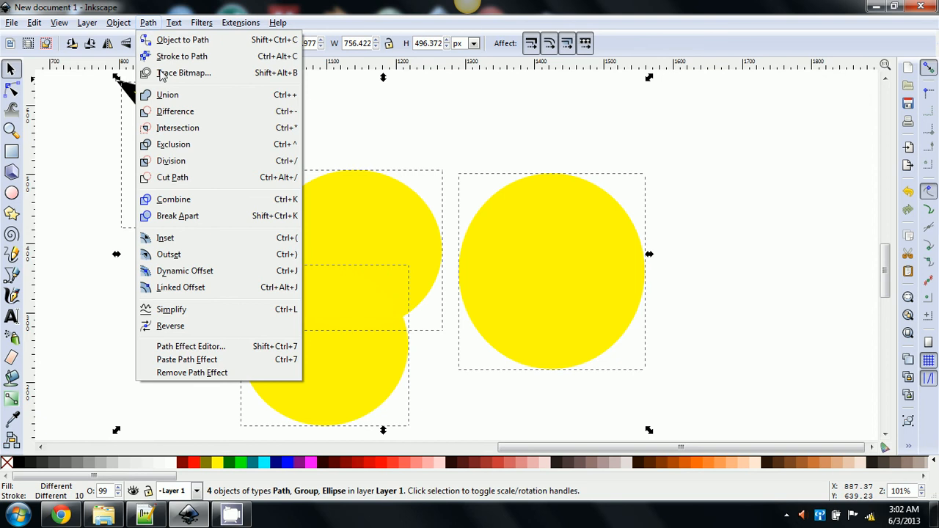
{"action": "left_click", "coordinate": [190, 203]}
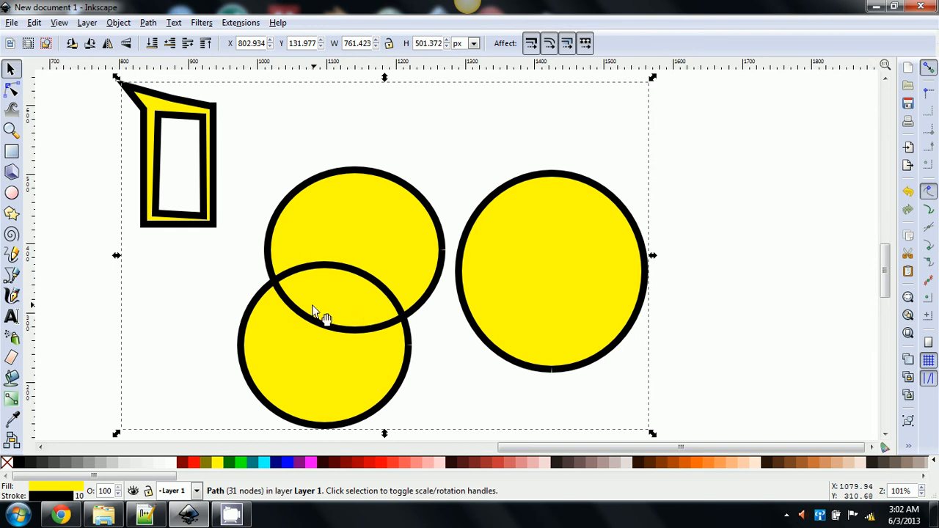
{"action": "left_click", "coordinate": [314, 141]}
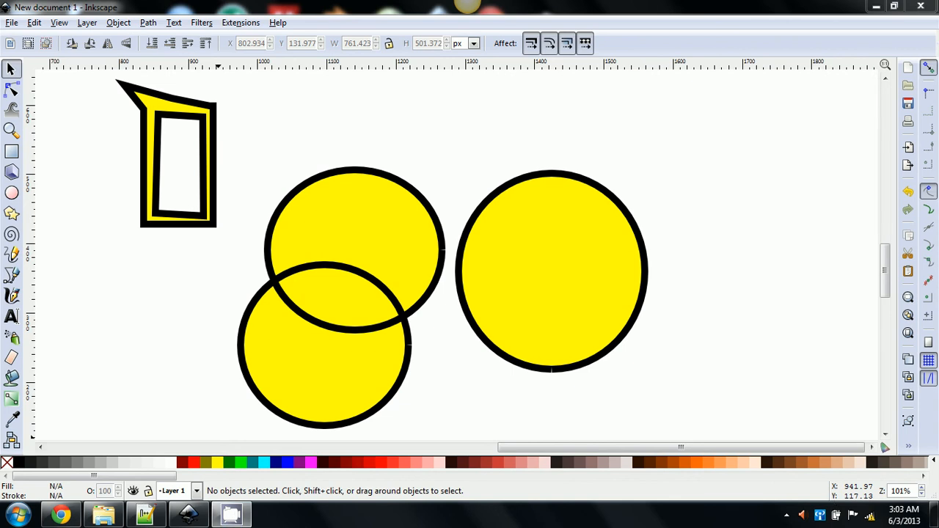
Minimize the drawing window and stop the screen recording in CamStudio.
{"action": "right_click", "coordinate": [226, 522]}
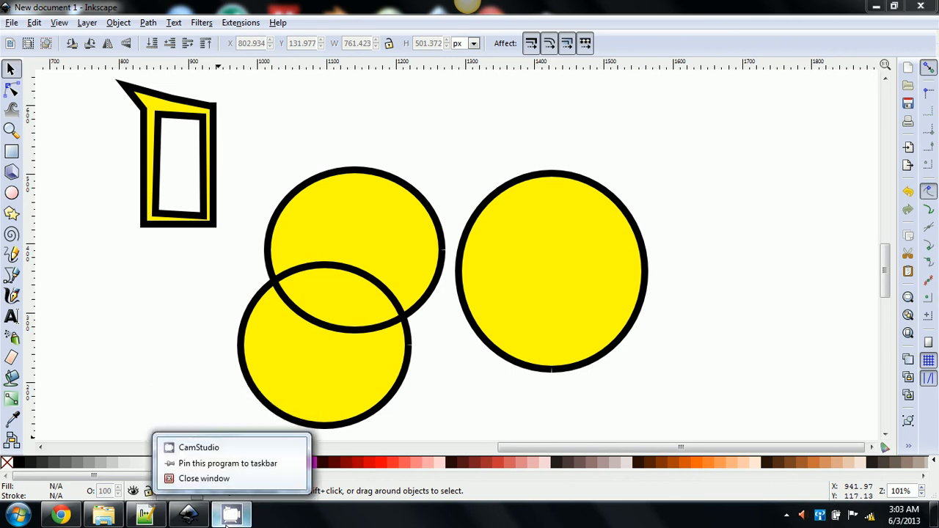
{"action": "left_click", "coordinate": [218, 455]}
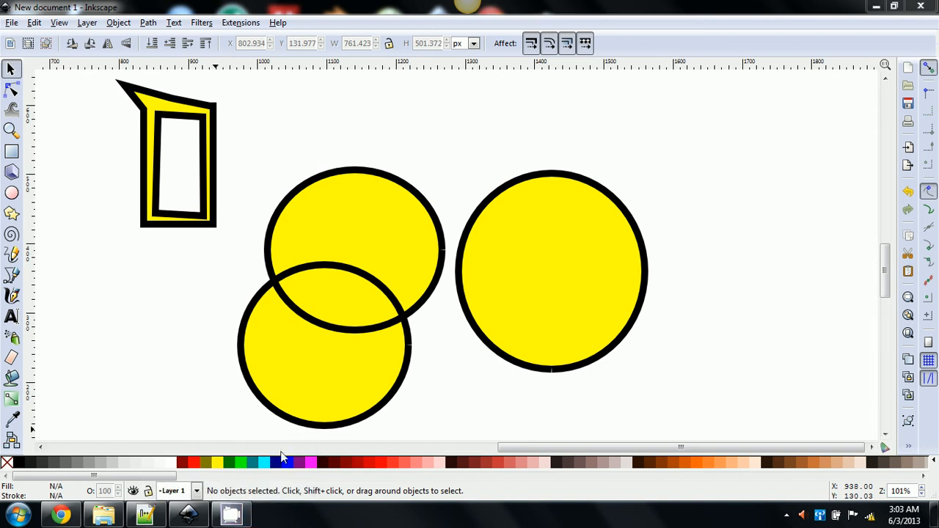
{"action": "left_click", "coordinate": [879, 8]}
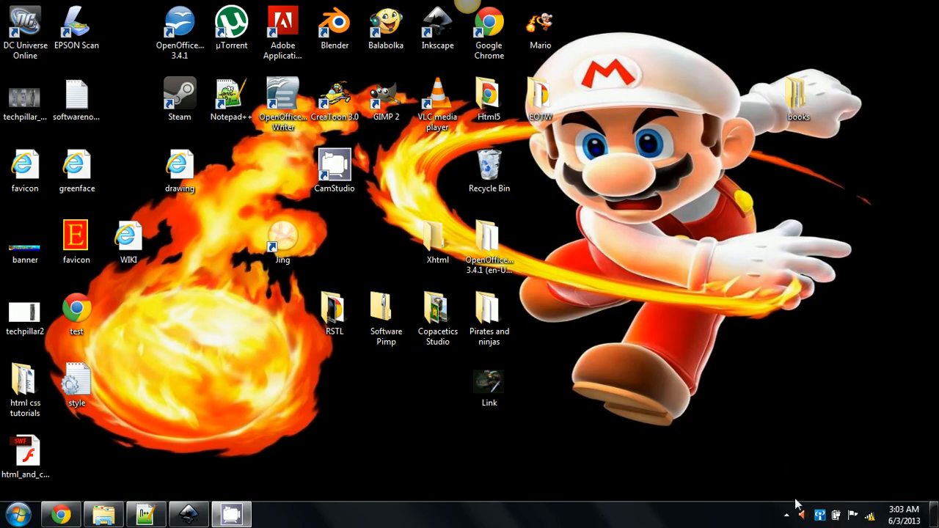
{"action": "left_click", "coordinate": [788, 515]}
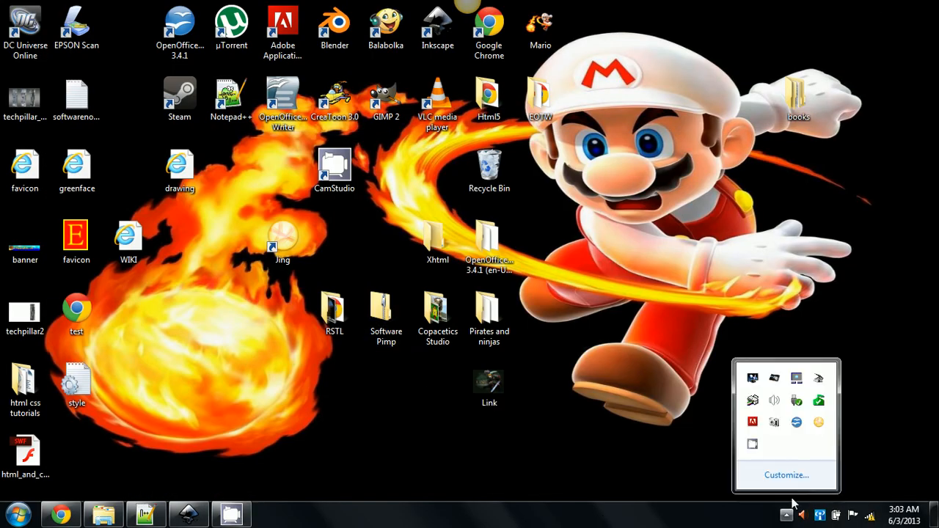
{"action": "right_click", "coordinate": [754, 444]}
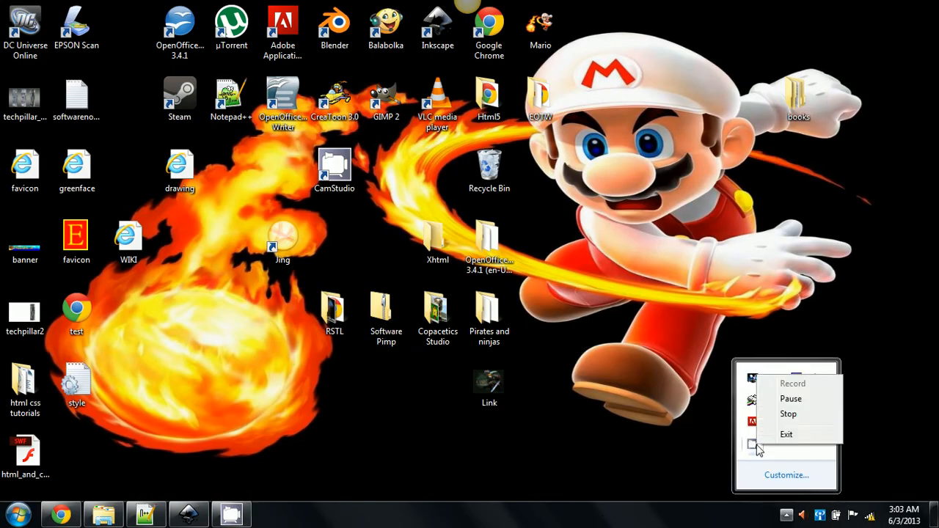
{"action": "left_click", "coordinate": [781, 416]}
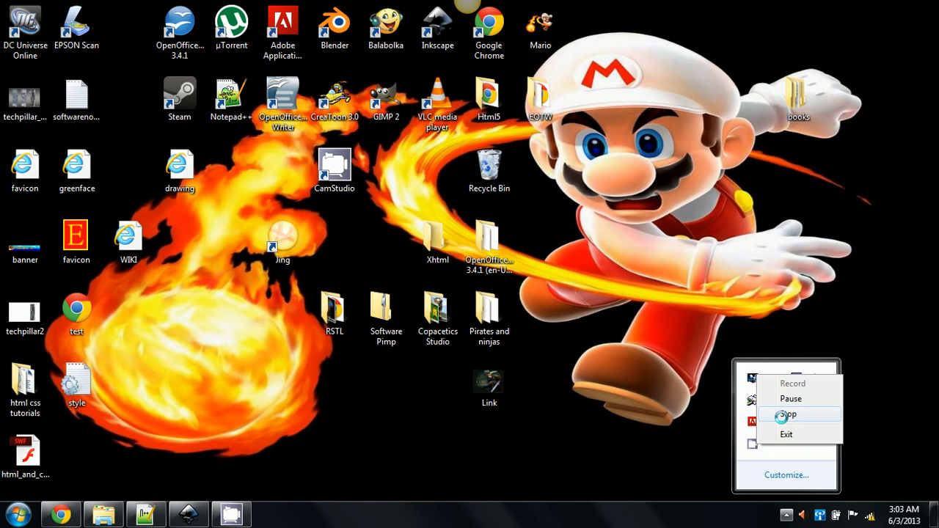